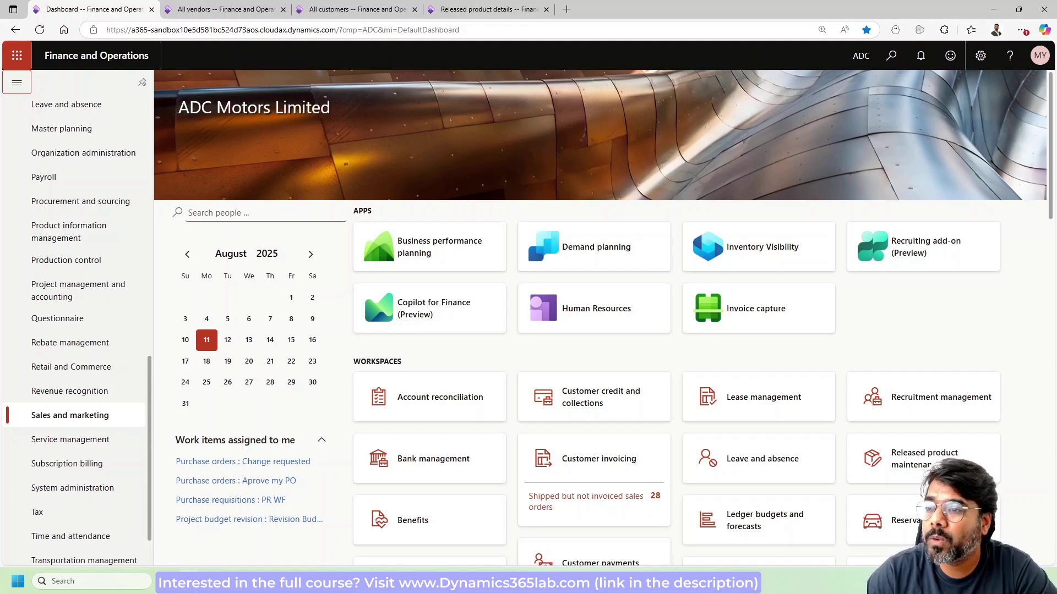
Review the USMF-Intercom Vendor, ADC Motor intercom customer and Brake Disc released product records in the open browser tabs.
click(218, 9)
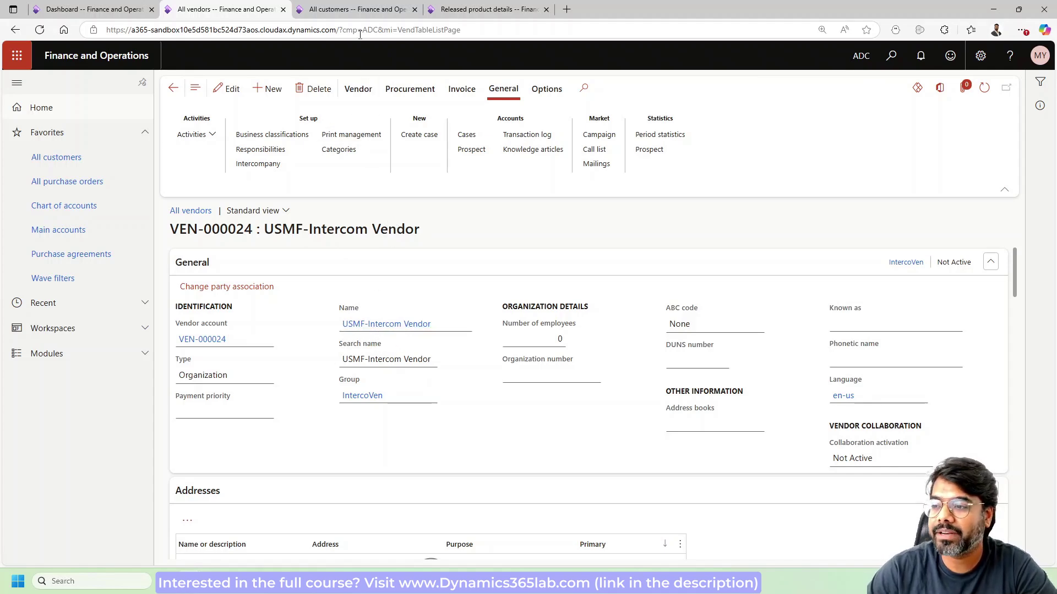
click(361, 12)
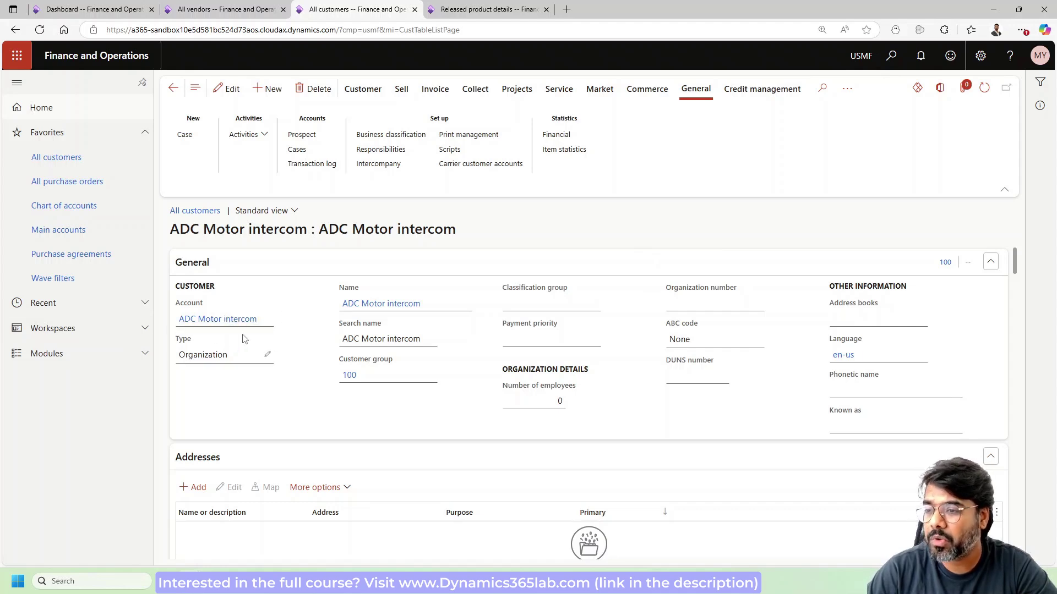
click(251, 15)
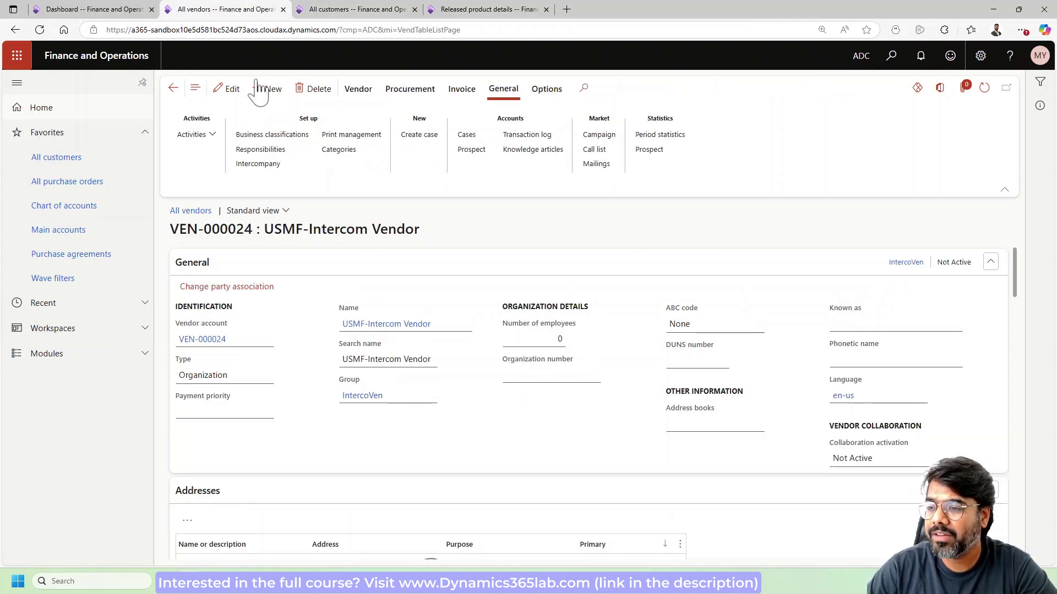
click(356, 15)
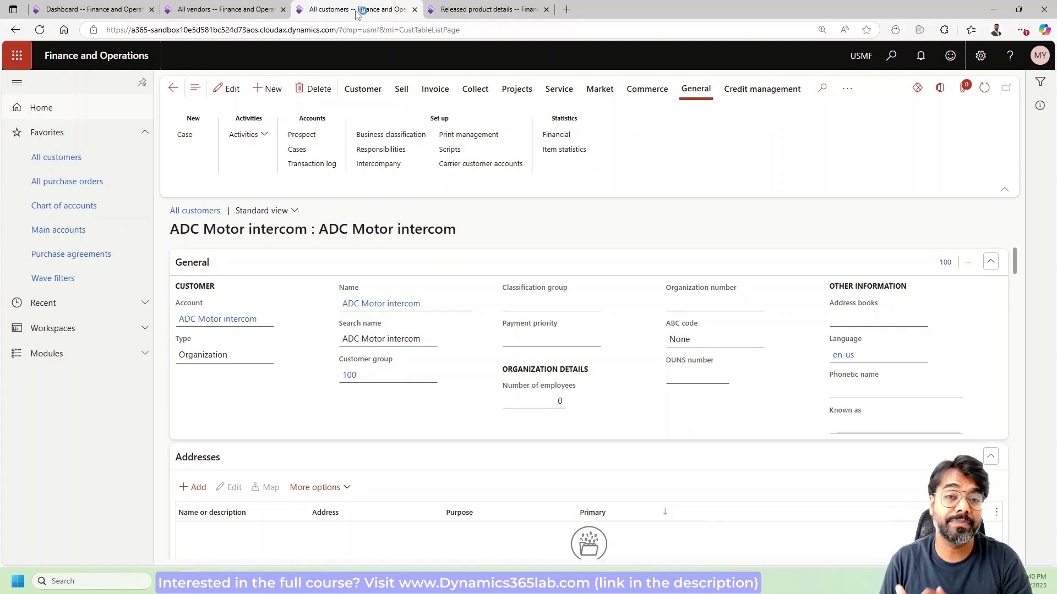
click(451, 9)
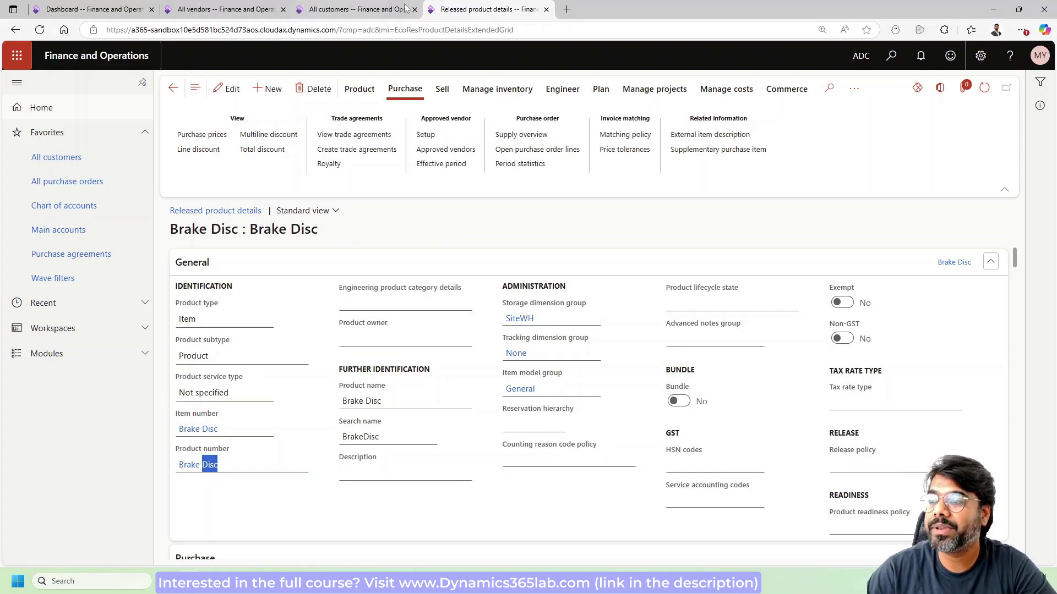
click(357, 9)
click(223, 9)
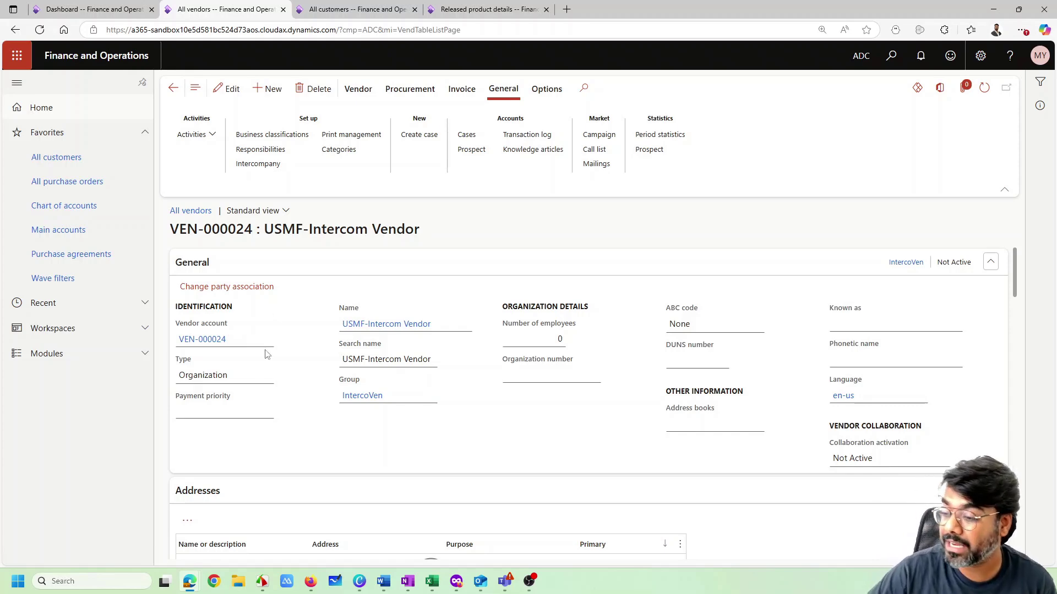
Switch to the Canva whiteboard and shift the Customer group slightly up and to the left.
click(360, 583)
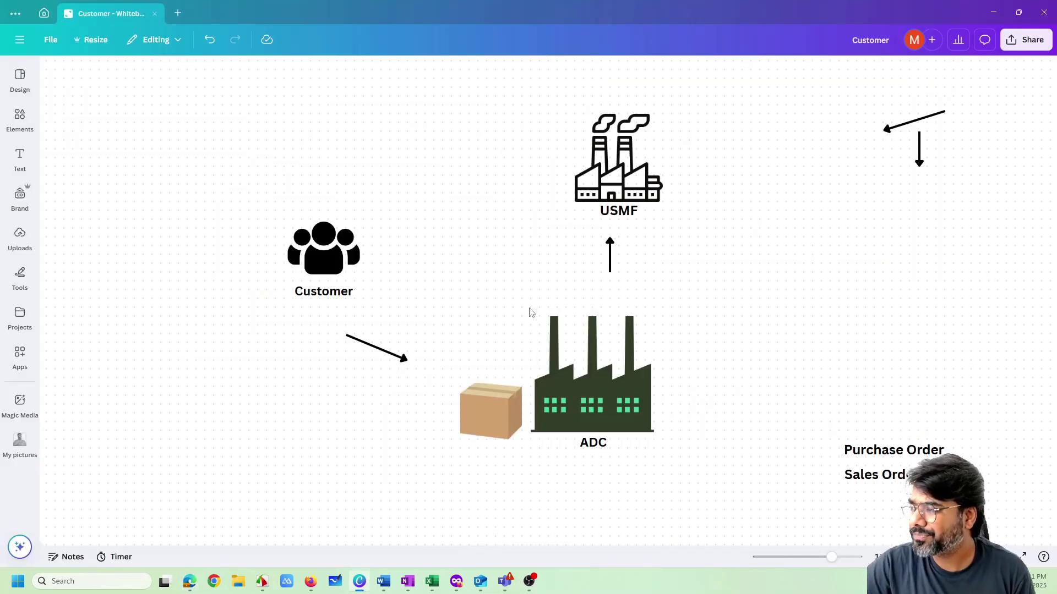
mouse_move(326, 258)
mouse_down()
mouse_move(272, 263)
mouse_move(308, 251)
mouse_up()
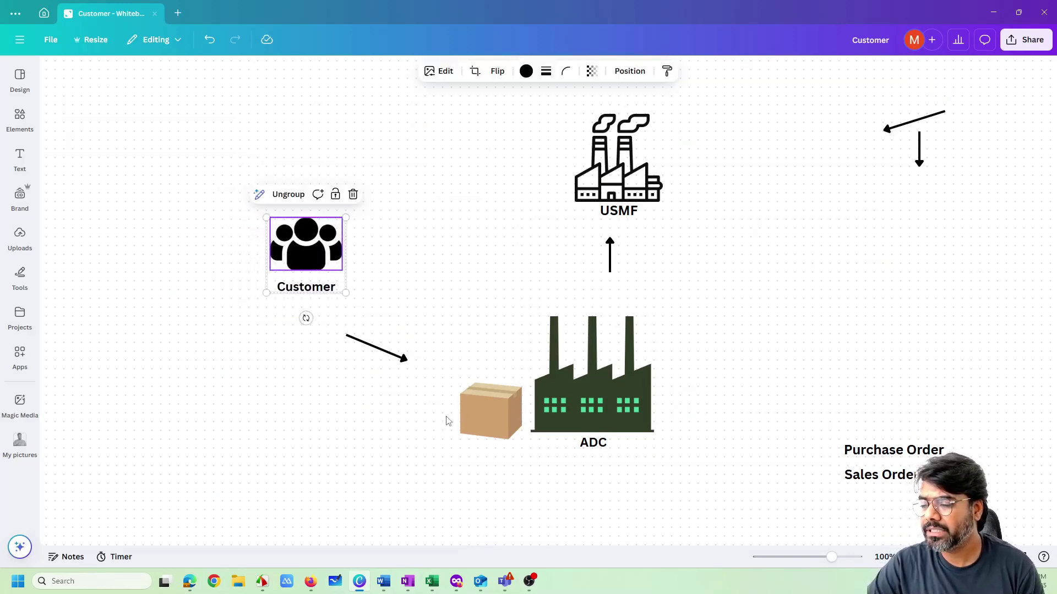
drag(480, 414, 517, 437)
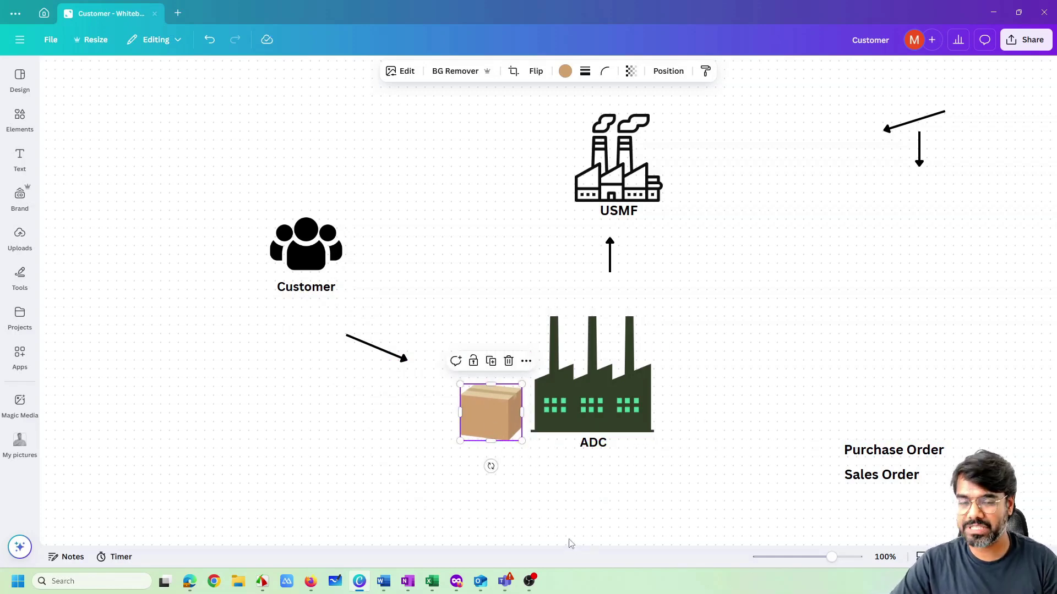
mouse_move(489, 423)
mouse_down()
mouse_move(367, 354)
mouse_move(494, 418)
mouse_move(480, 412)
mouse_up()
Place the Sales Order label beneath the ADC factory and shift the box slightly away from the factory.
drag(874, 476, 505, 494)
click(701, 495)
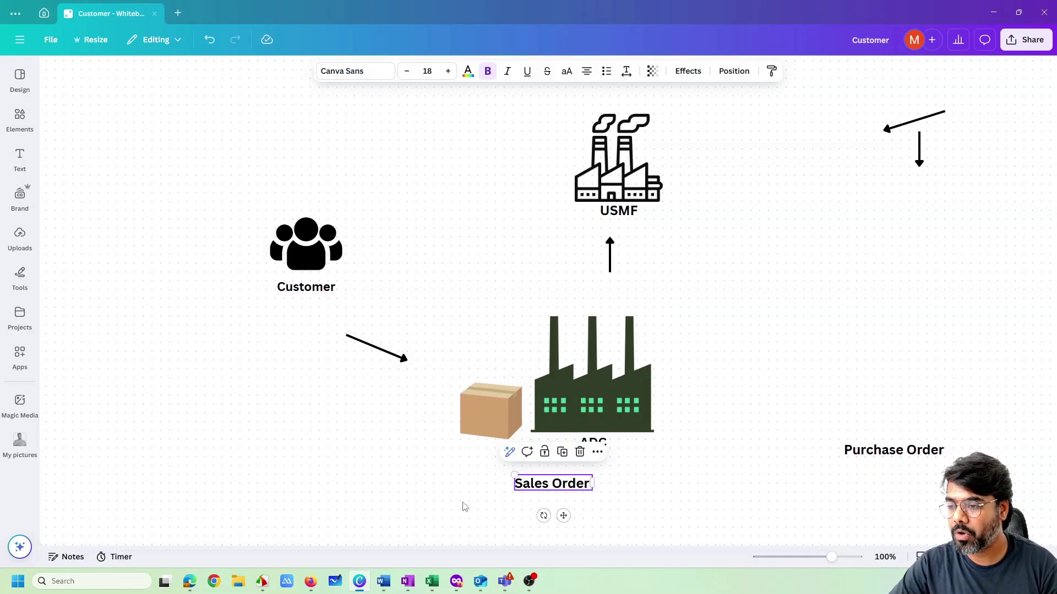
drag(574, 491, 595, 491)
drag(491, 429, 484, 422)
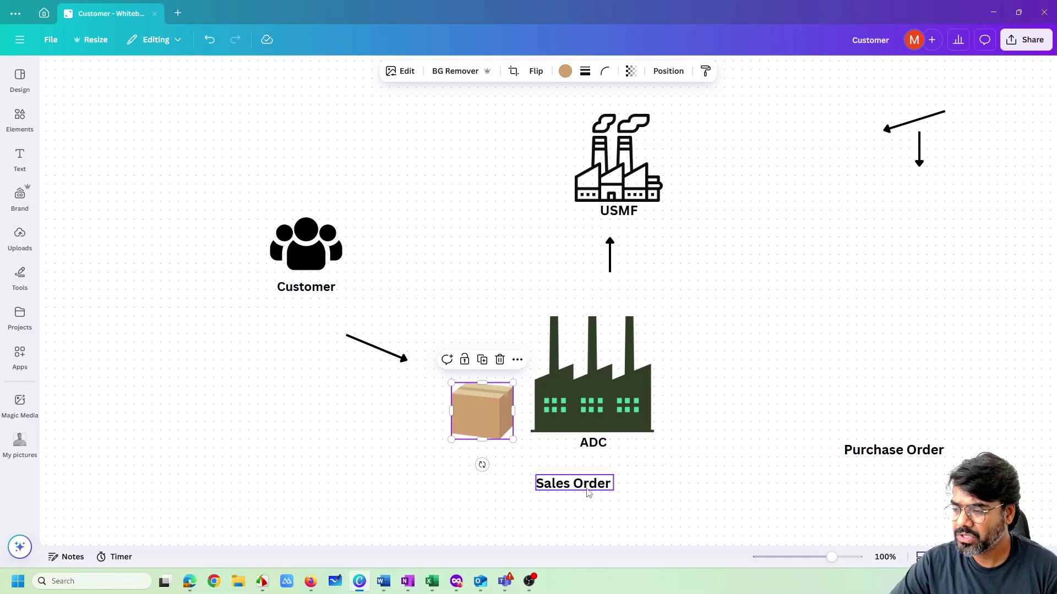
mouse_move(589, 495)
mouse_down()
mouse_move(583, 485)
mouse_move(594, 486)
mouse_up()
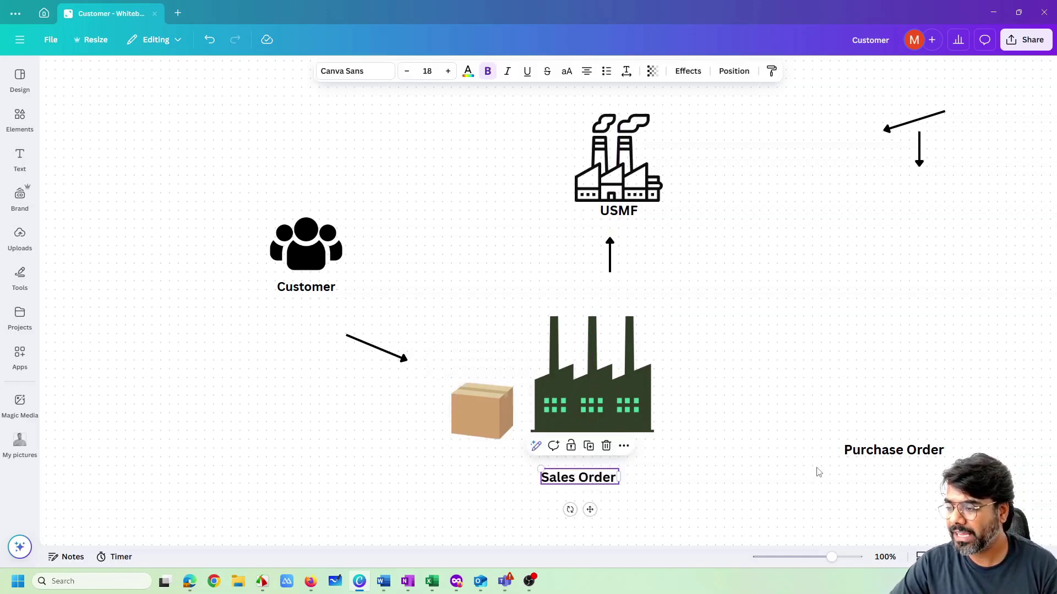
Place the Purchase Order label to the right of the ADC factory.
drag(850, 456, 678, 421)
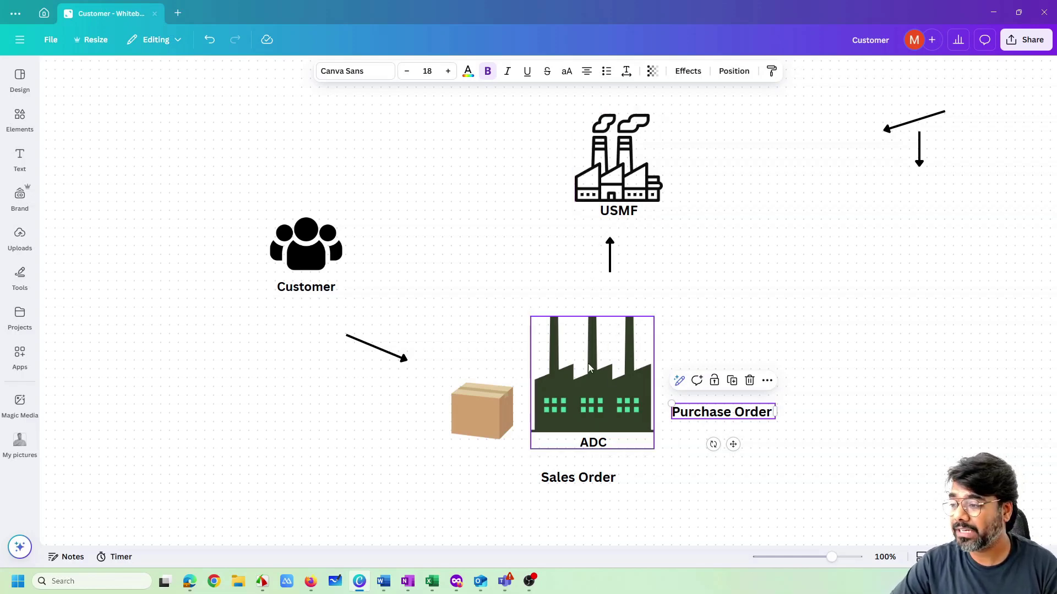
drag(697, 417, 603, 493)
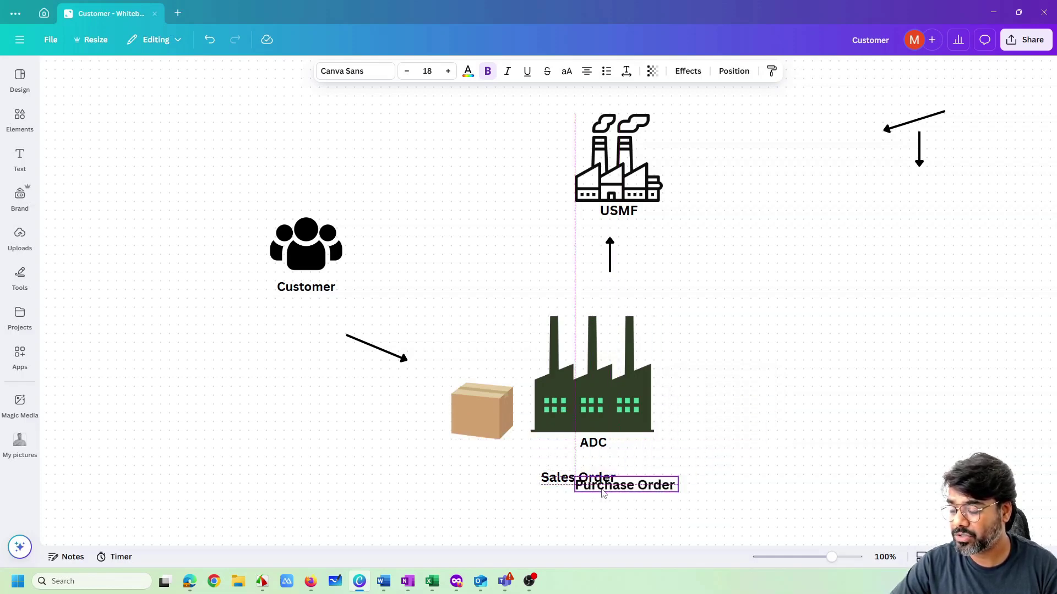
drag(603, 494, 700, 400)
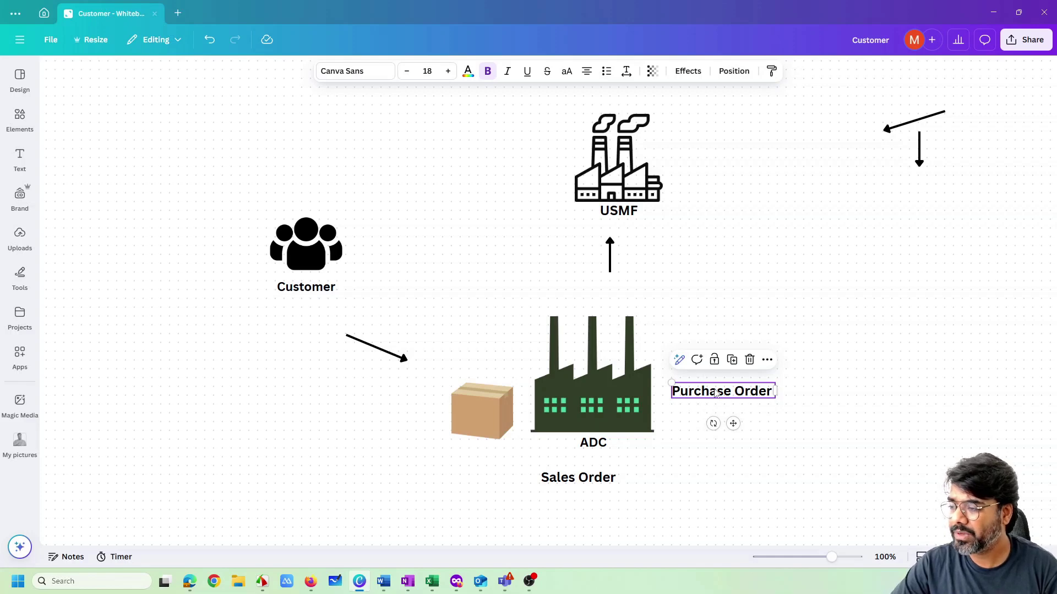
scroll(726, 386, up, 2)
scroll(743, 377, down, 1)
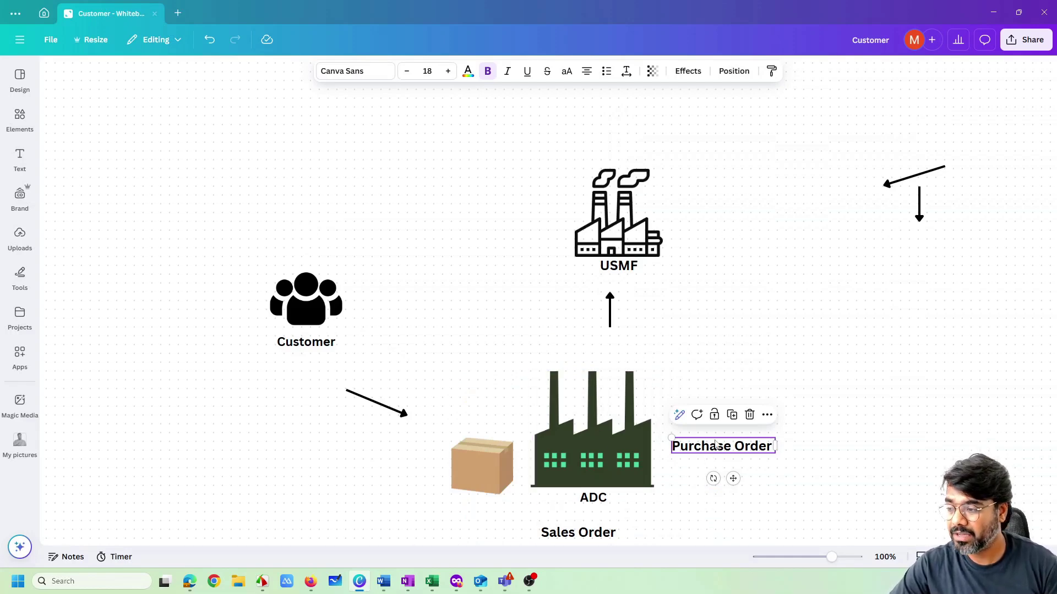
Duplicate the Sales Order label and place the copy to the right of the USMF factory.
click(587, 536)
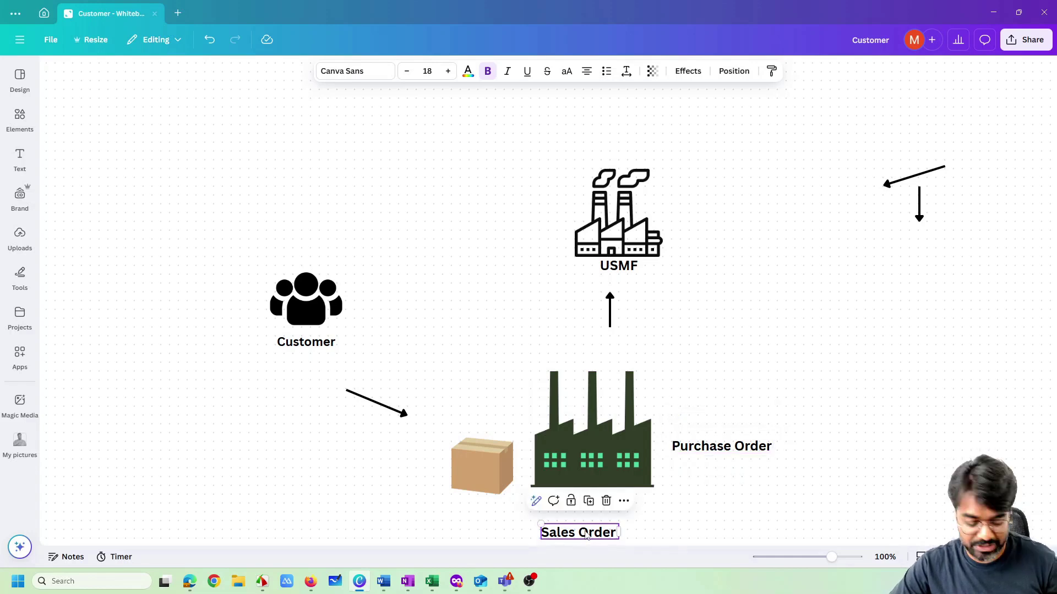
key(ctrl+d)
drag(599, 537, 738, 243)
click(862, 322)
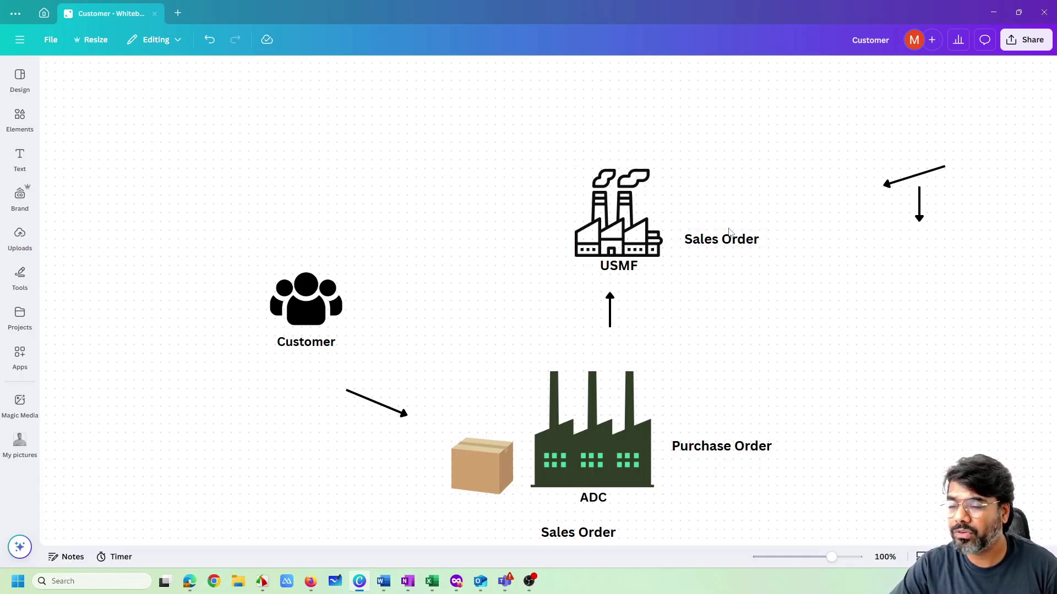
Try placing the downward arrow between the USMF and ADC factories.
drag(918, 220, 652, 326)
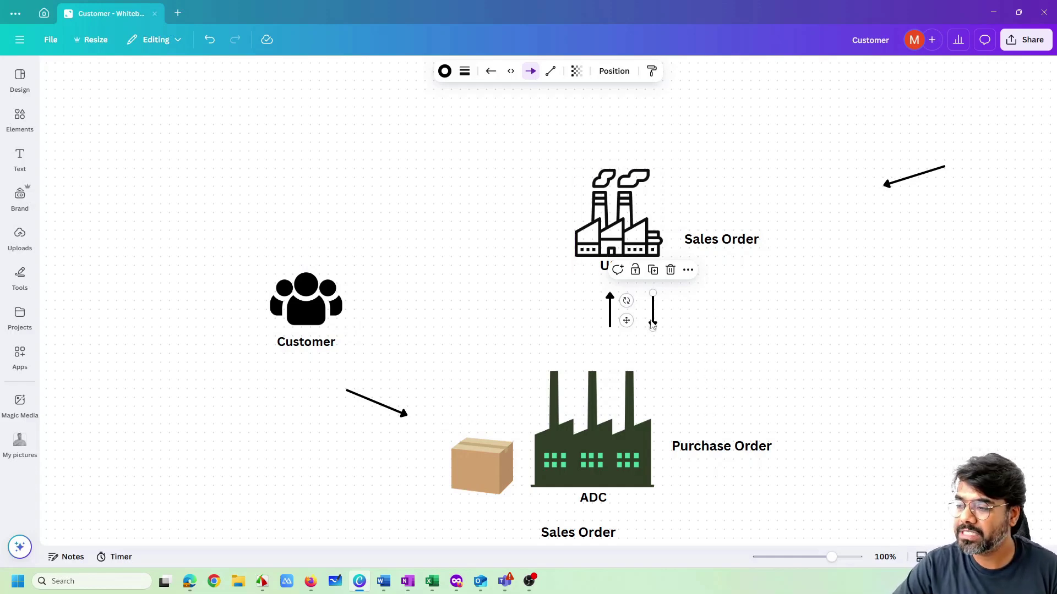
drag(651, 325, 1014, 333)
click(834, 384)
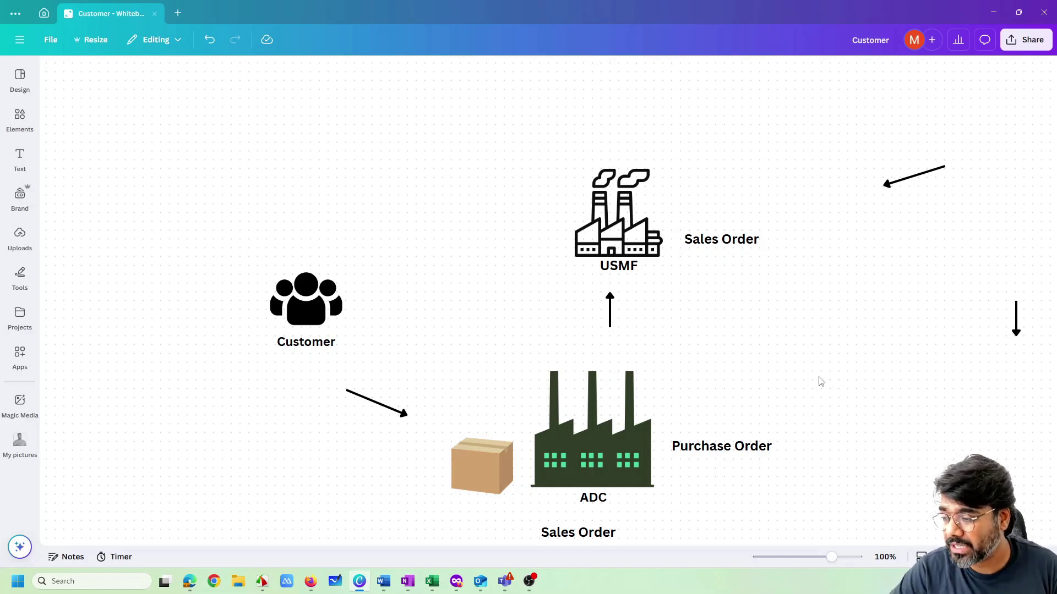
Nudge the upward arrow between ADC and USMF so it sits centred just beneath the USMF label.
click(682, 444)
click(609, 306)
drag(610, 307, 620, 293)
click(724, 242)
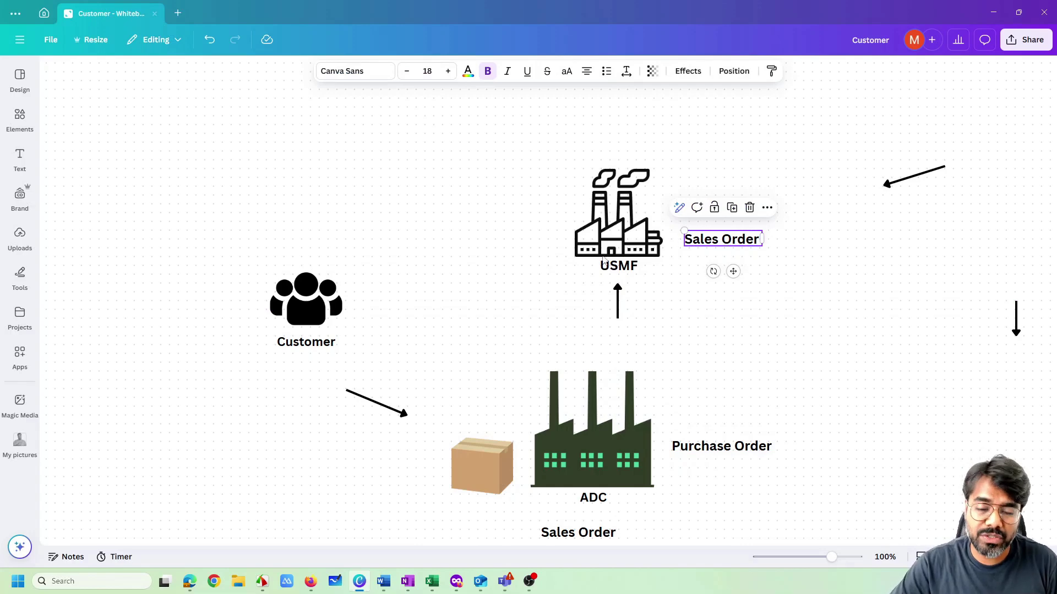
Move the Customer group to the left of the USMF factory and shift the spare downward arrow further up.
drag(328, 308, 371, 322)
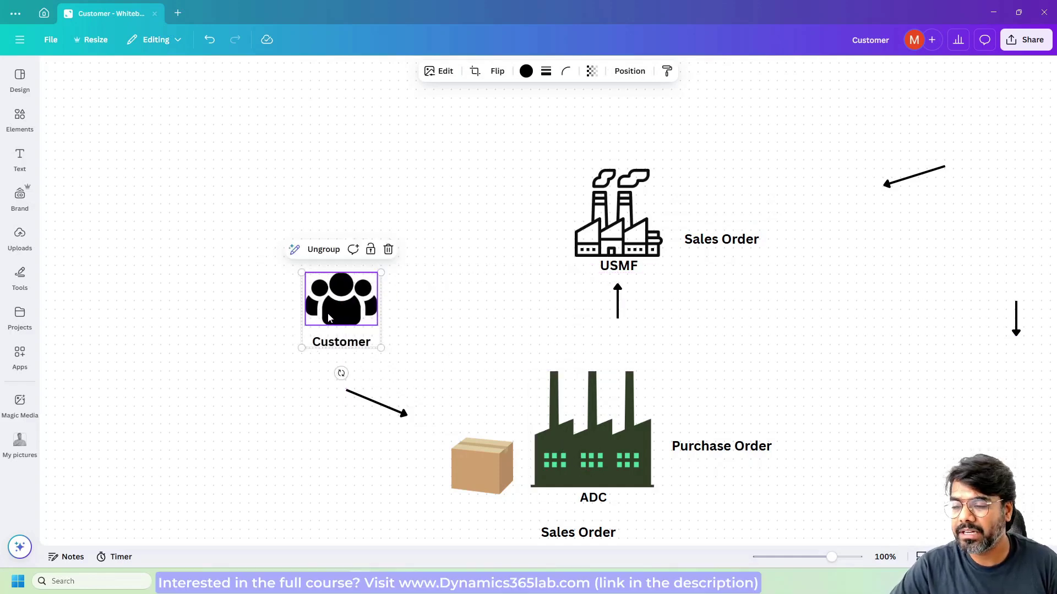
drag(328, 318, 418, 223)
click(275, 279)
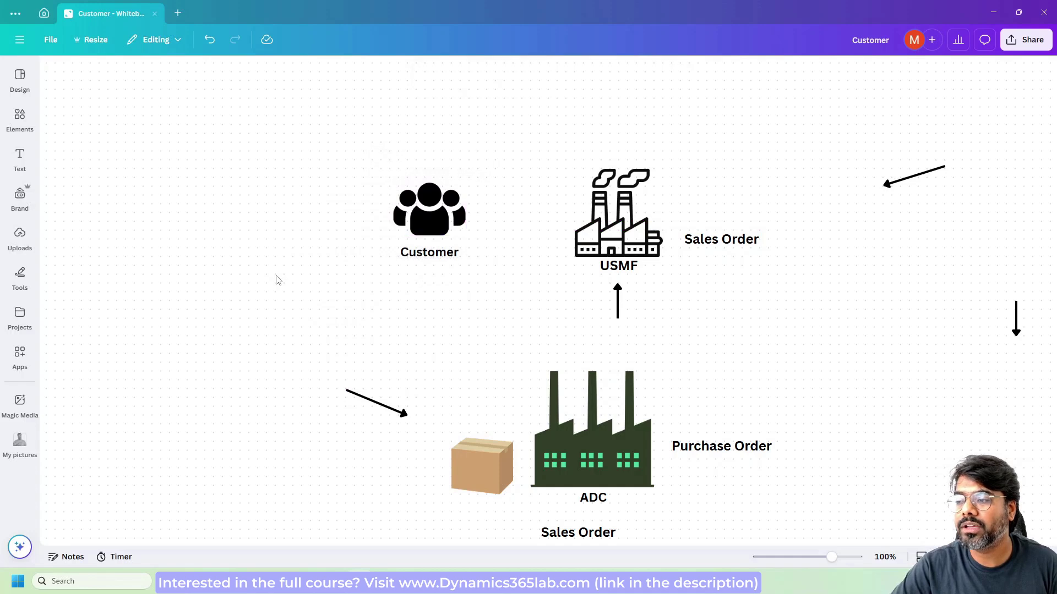
click(440, 228)
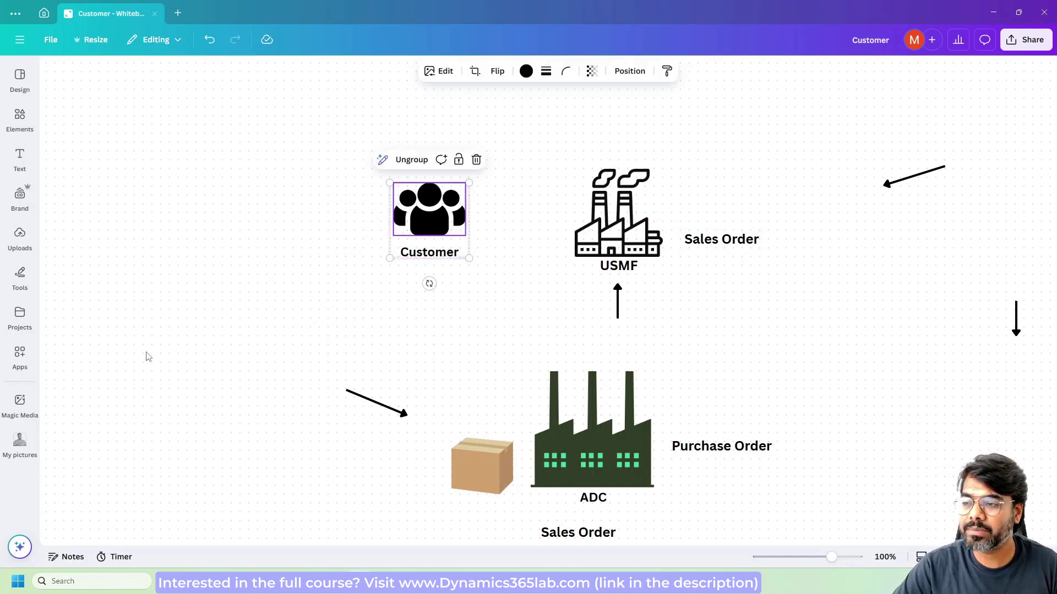
click(580, 459)
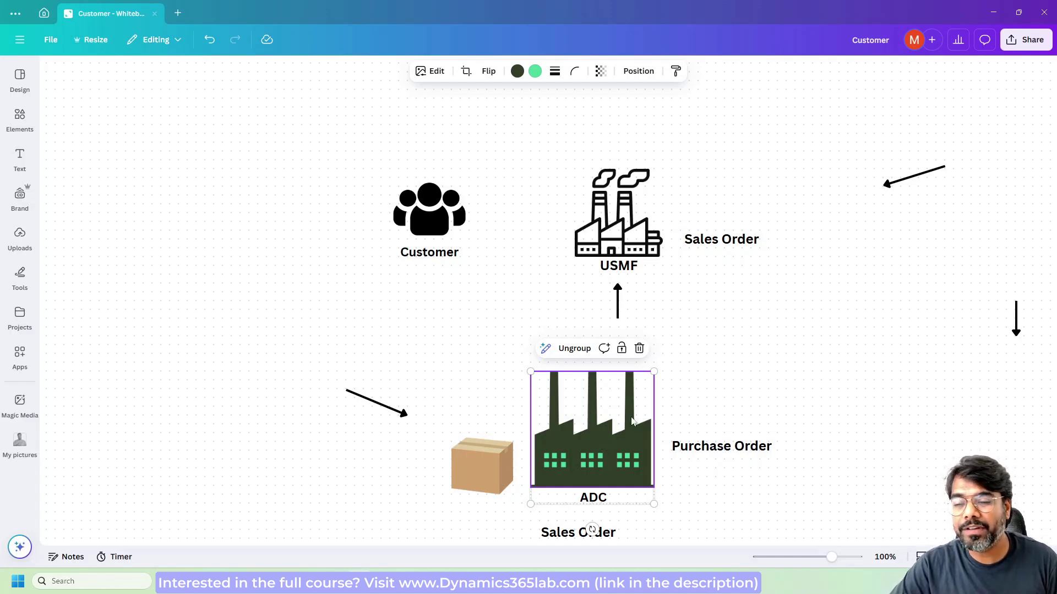
drag(1015, 329, 1007, 244)
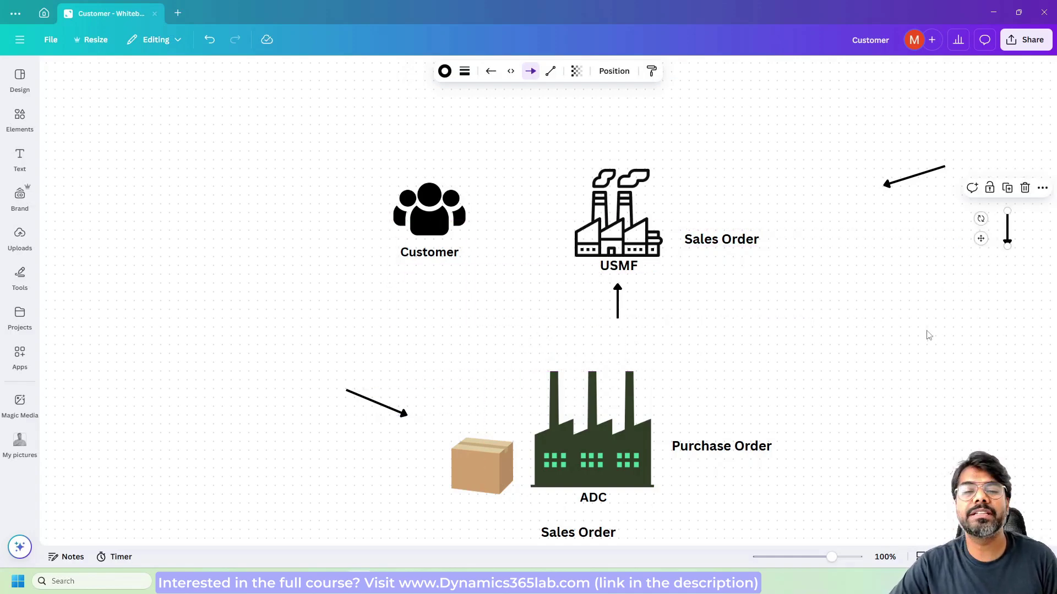
drag(435, 226, 408, 240)
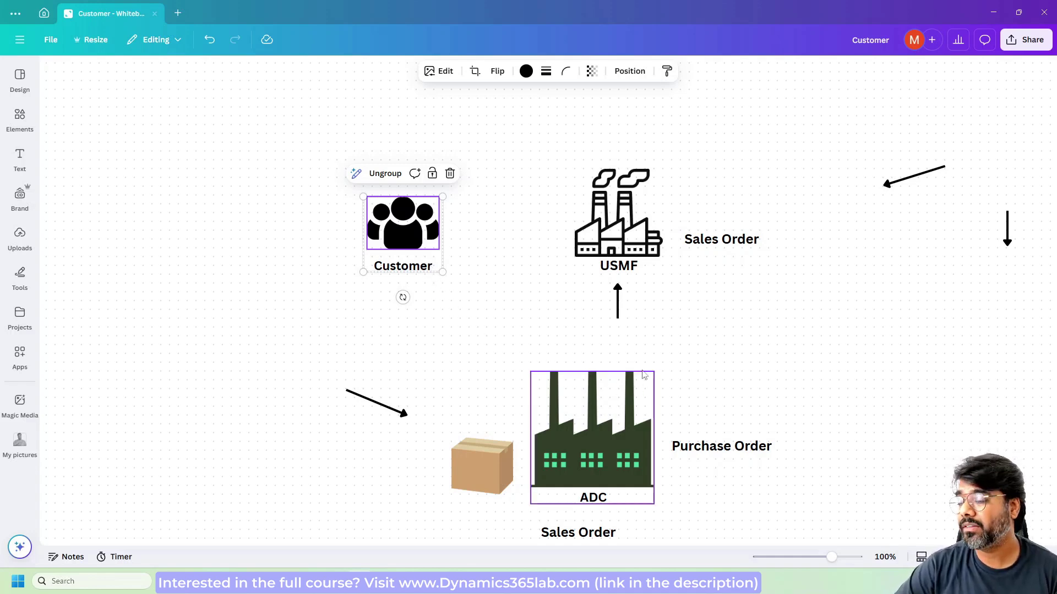
Place the diagonal arrow between the USMF factory and the Customer group, pointing at Customer.
drag(620, 327, 621, 302)
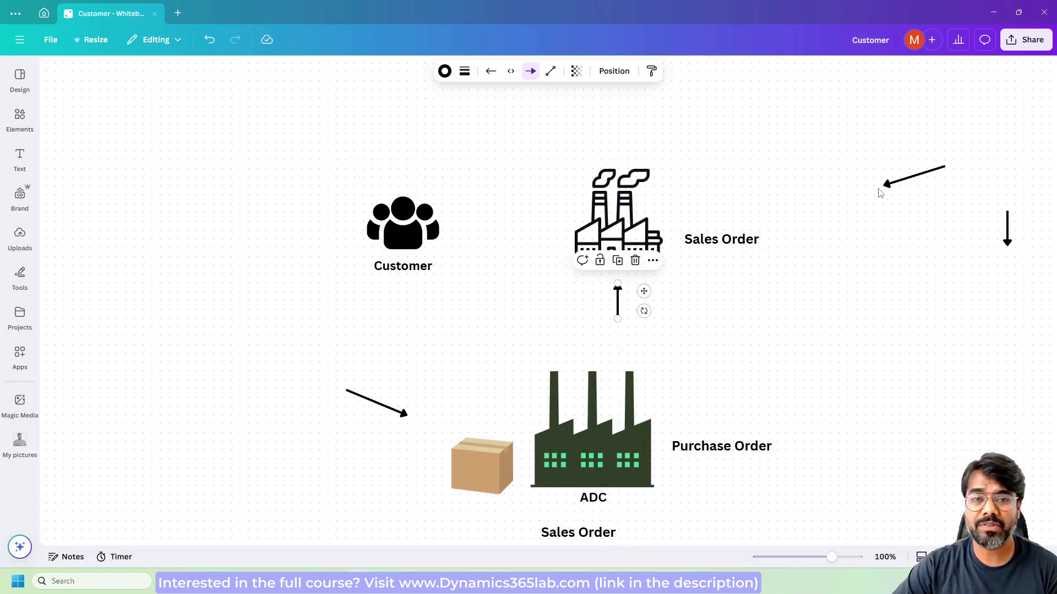
drag(887, 184, 446, 242)
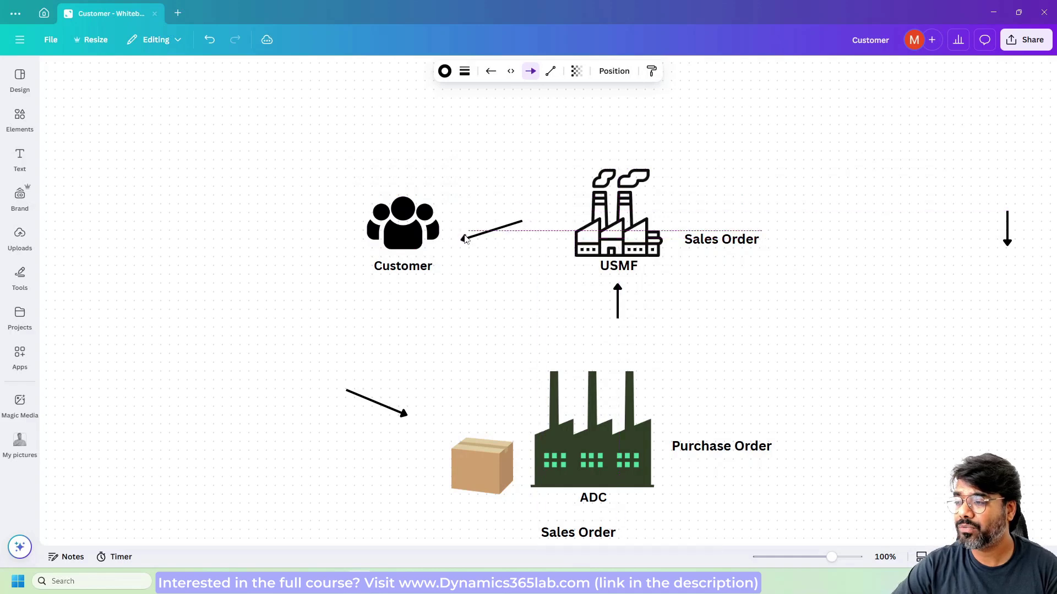
click(217, 297)
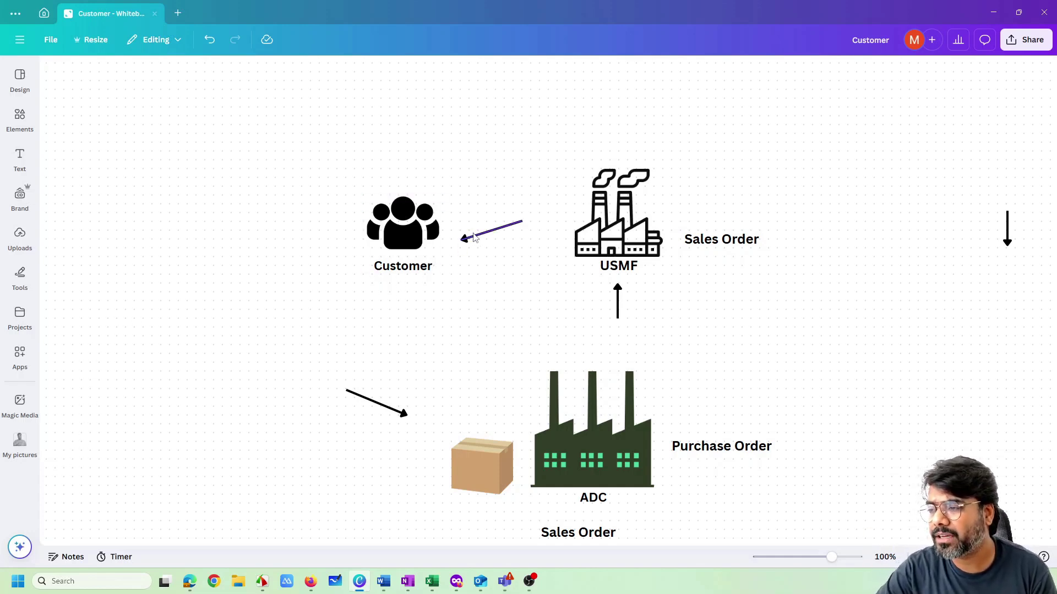
mouse_move(495, 229)
mouse_down()
mouse_move(544, 220)
mouse_move(440, 236)
mouse_move(500, 237)
mouse_up()
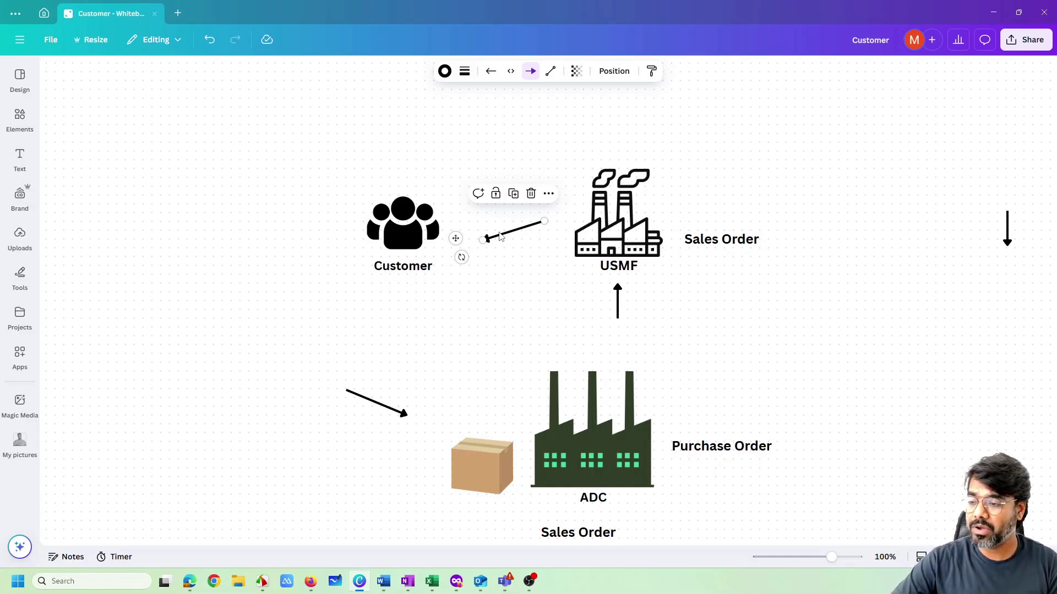
Try the Customer group beside the arrow leading to ADC and return it next to the arrow from USMF.
click(403, 231)
drag(402, 231, 236, 387)
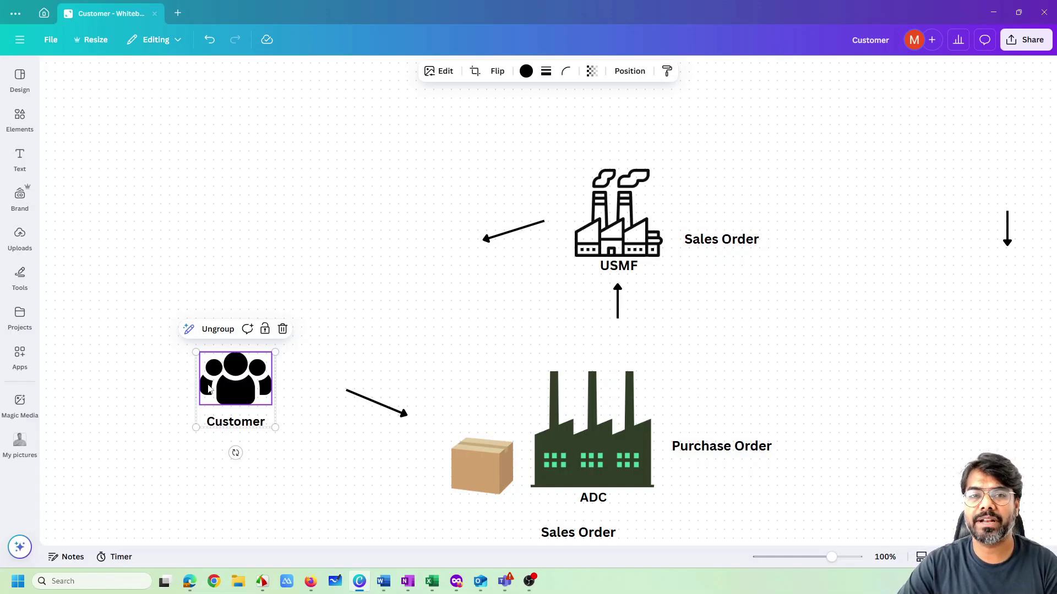
drag(209, 388, 367, 237)
click(262, 307)
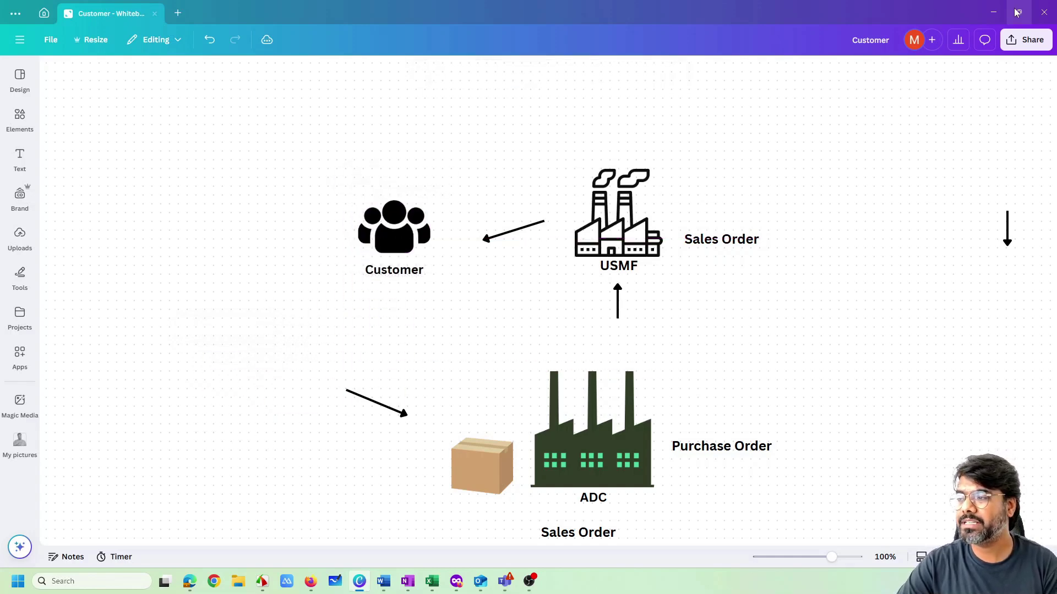
Switch from the whiteboard to Dynamics 365 and open all sales orders in ADC to start a new order.
click(993, 12)
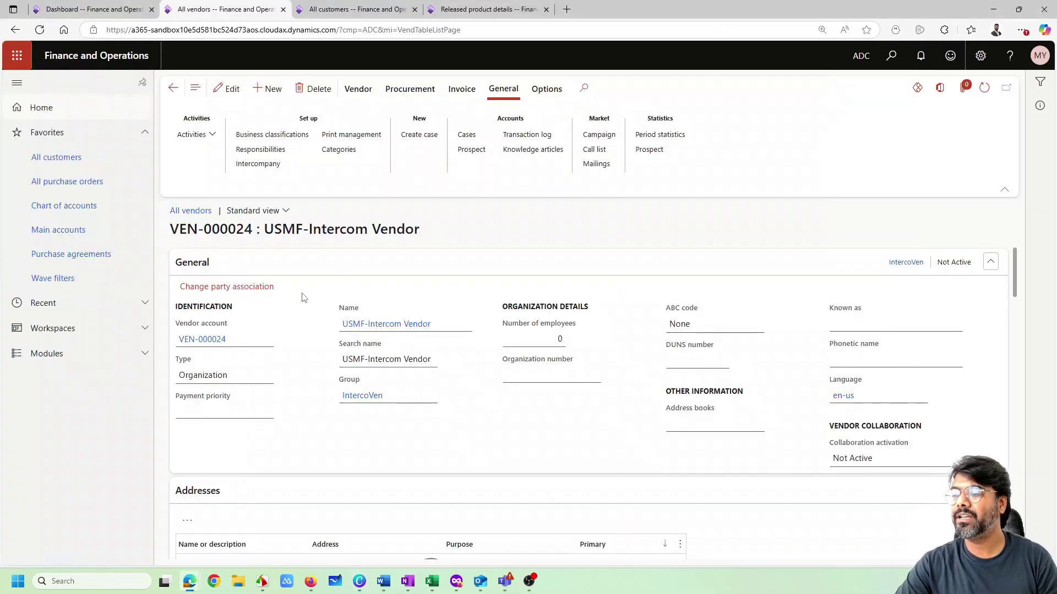
click(88, 9)
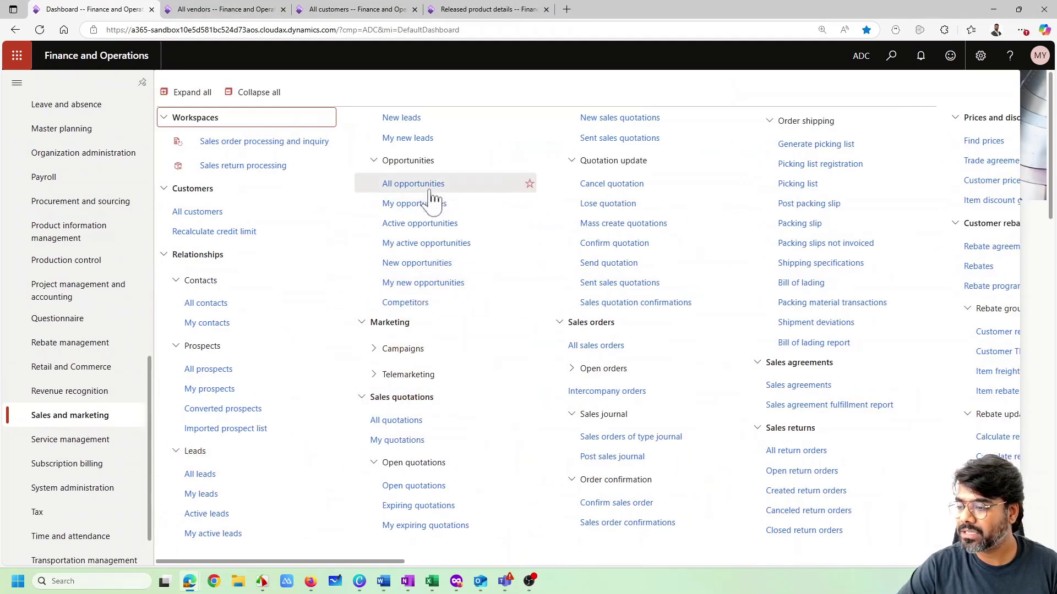
click(547, 352)
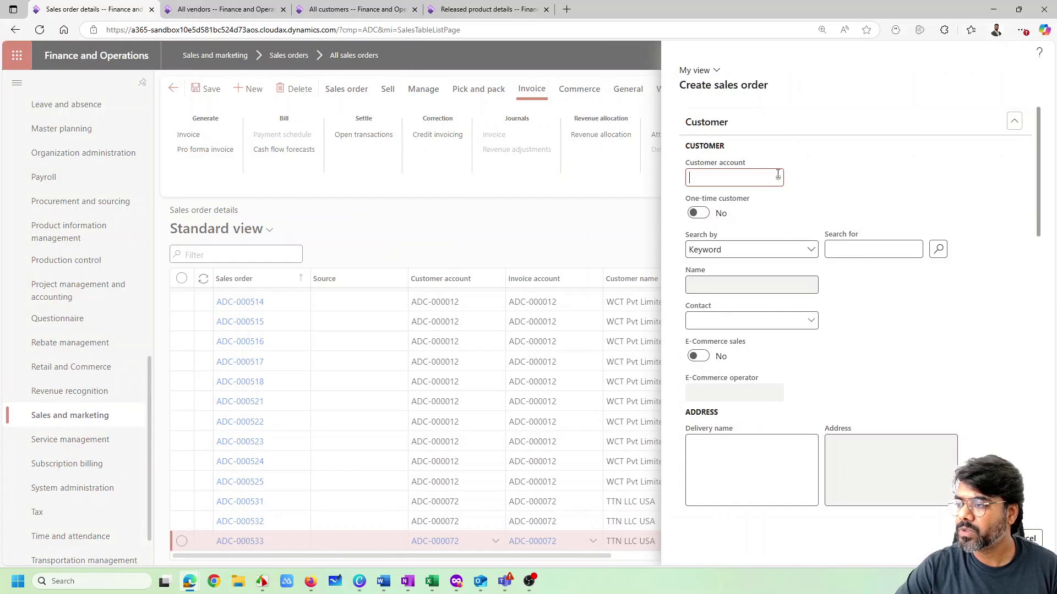
Choose TTN LLC USA as the customer for the new sales order.
click(776, 177)
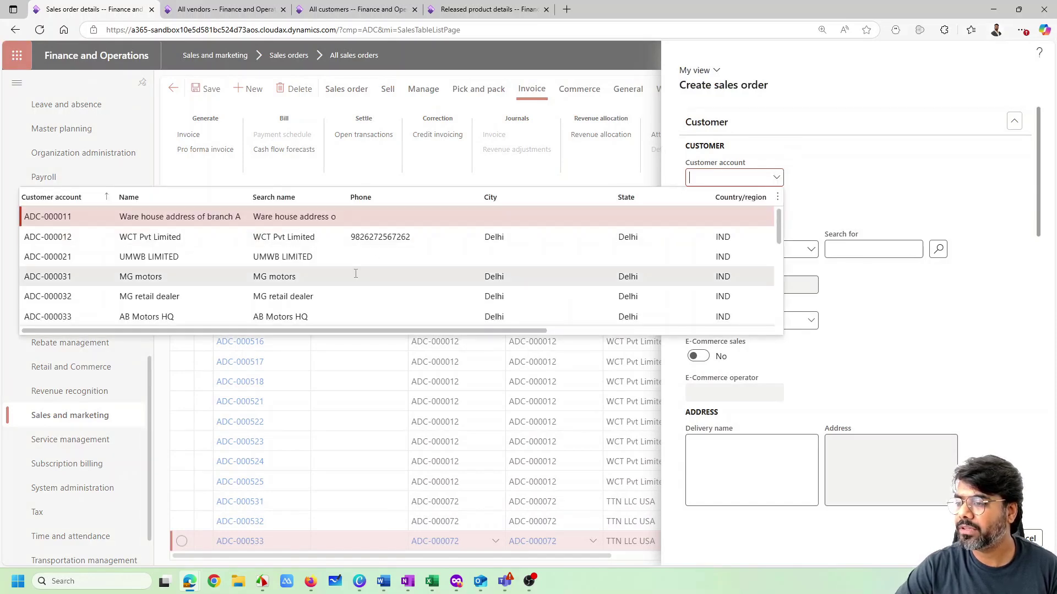
scroll(352, 287, down, 5)
scroll(350, 292, down, 5)
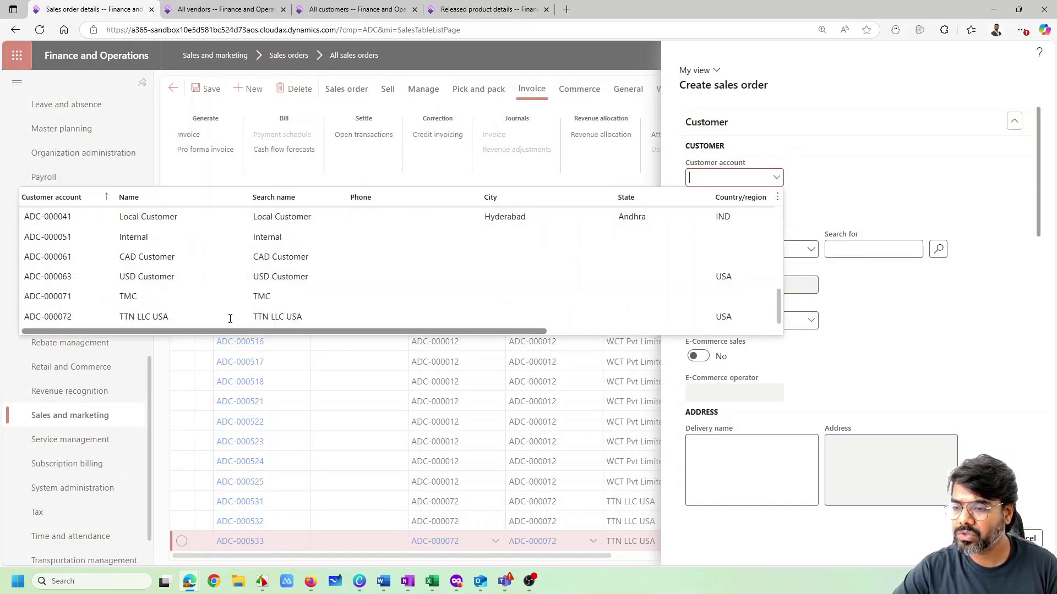
click(230, 317)
click(230, 317)
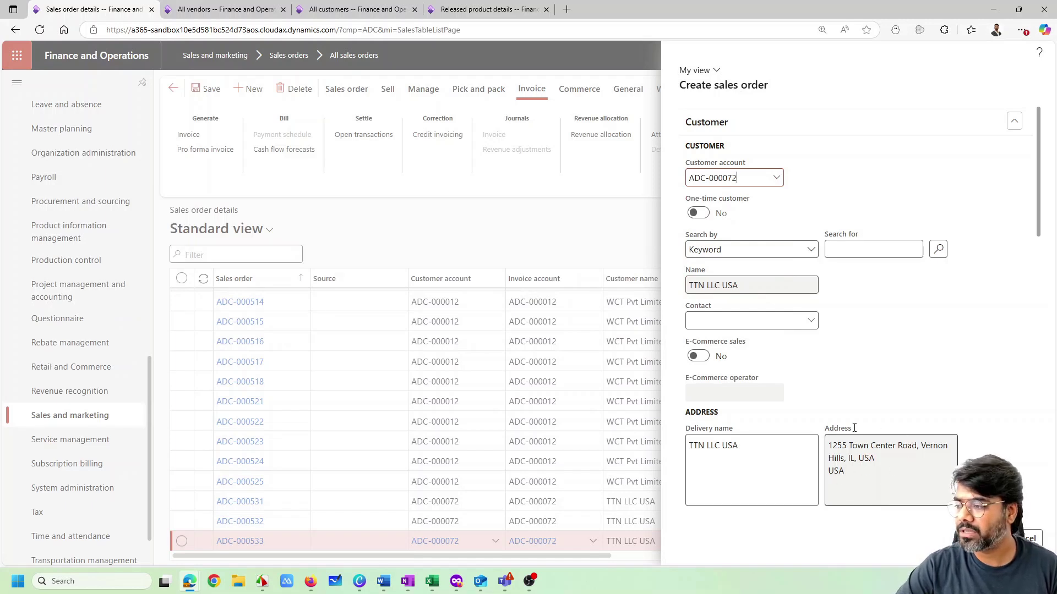
Set the new sales order's warehouse to CS, the Central WareHouse at site 1.
scroll(907, 435, down, 4)
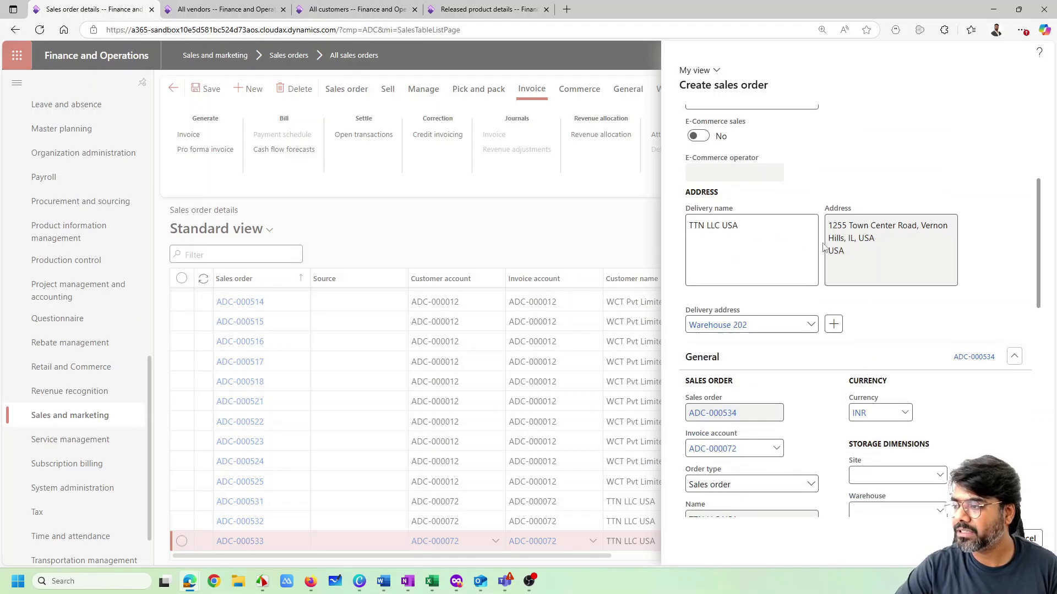
scroll(798, 311, down, 2)
click(937, 403)
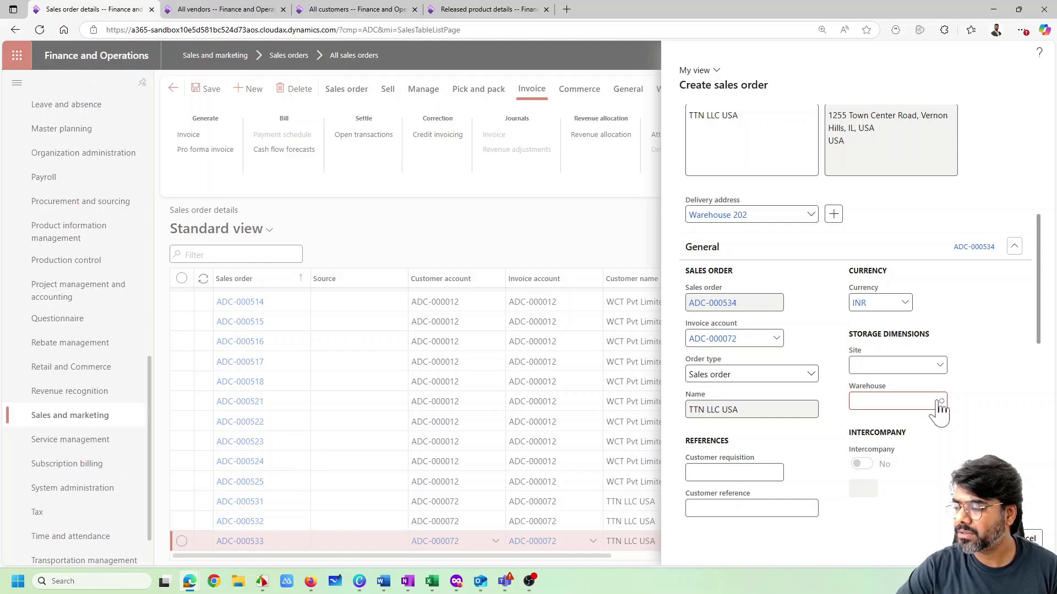
click(940, 403)
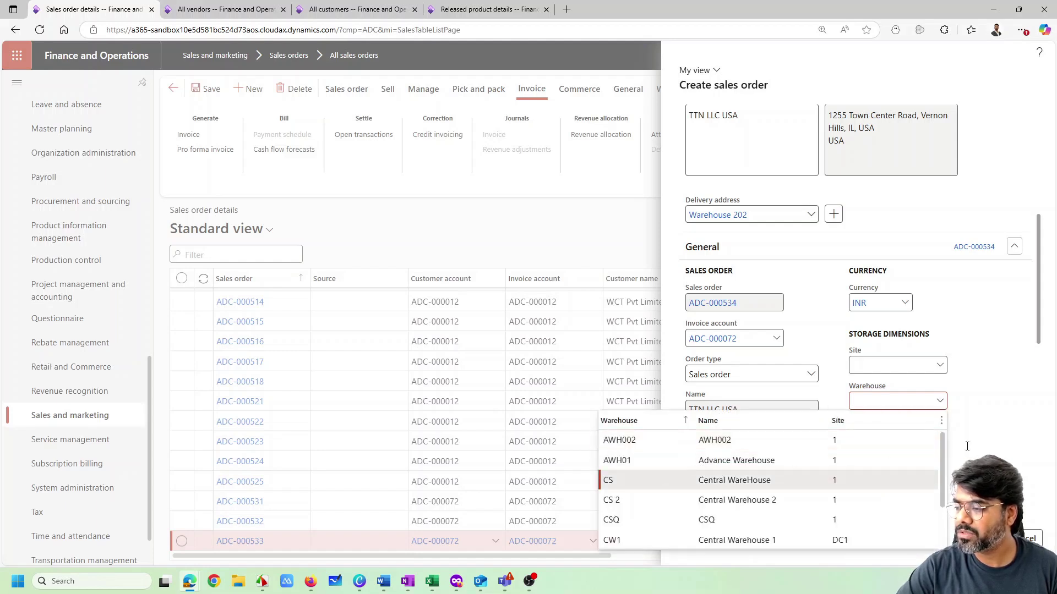
key(Return)
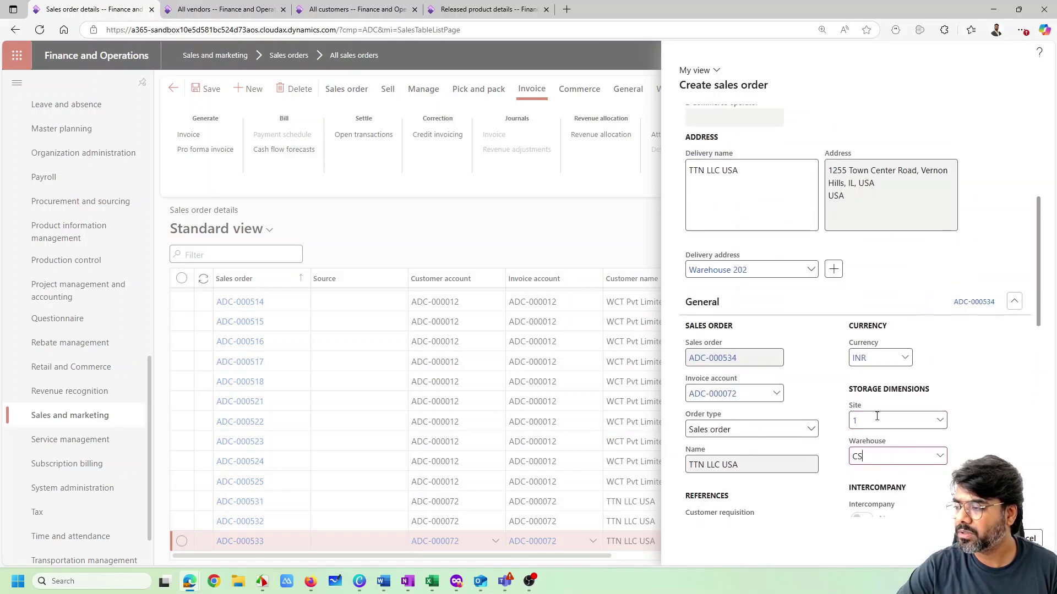
Review the address, delivery and administration details of the new order and create it.
scroll(862, 424, up, 3)
scroll(863, 407, down, 10)
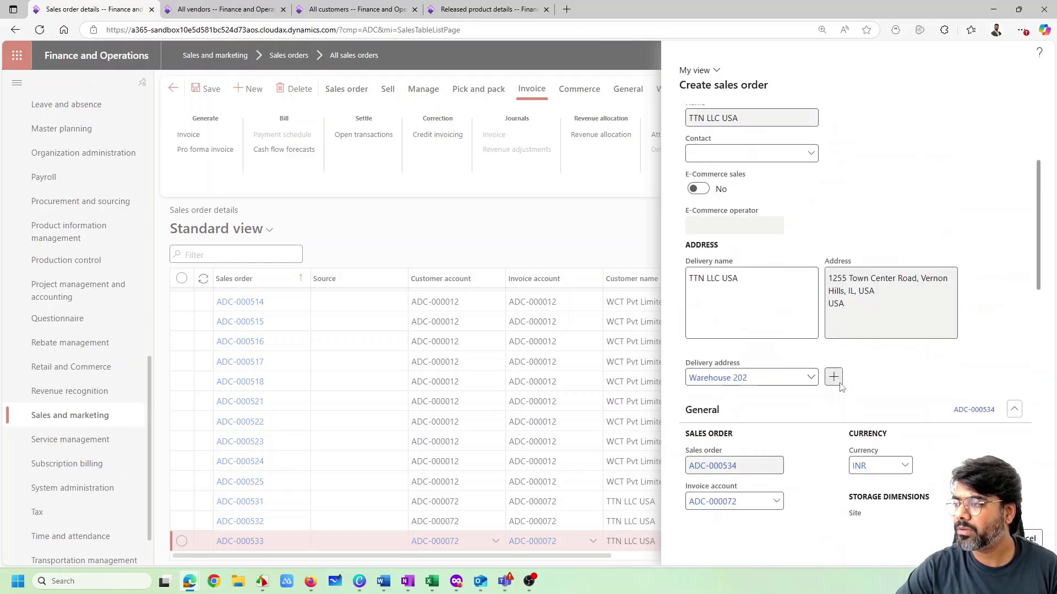
scroll(863, 402, down, 1)
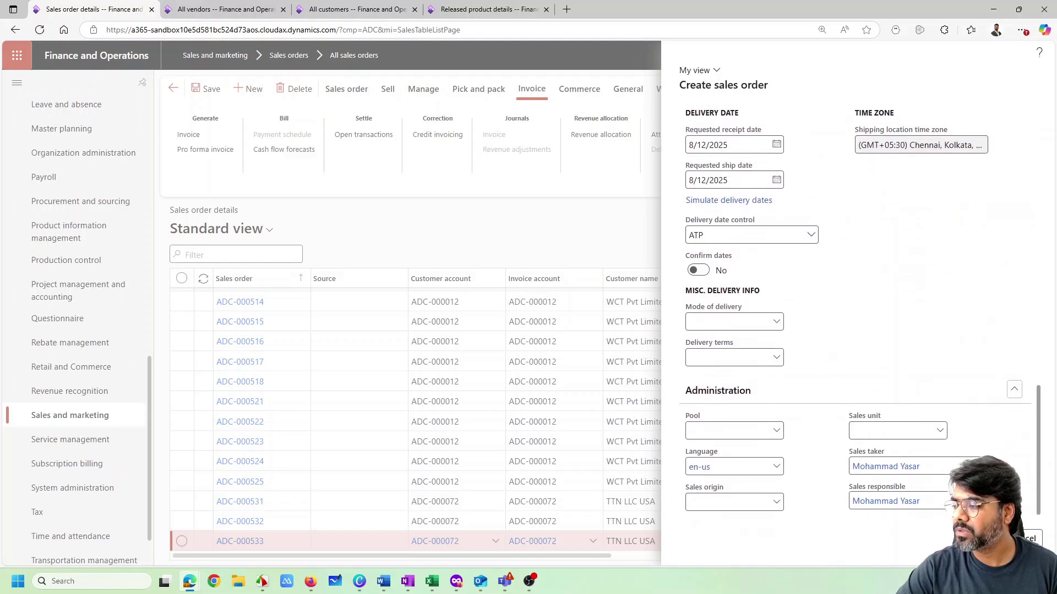
scroll(886, 399, up, 3)
scroll(885, 398, down, 3)
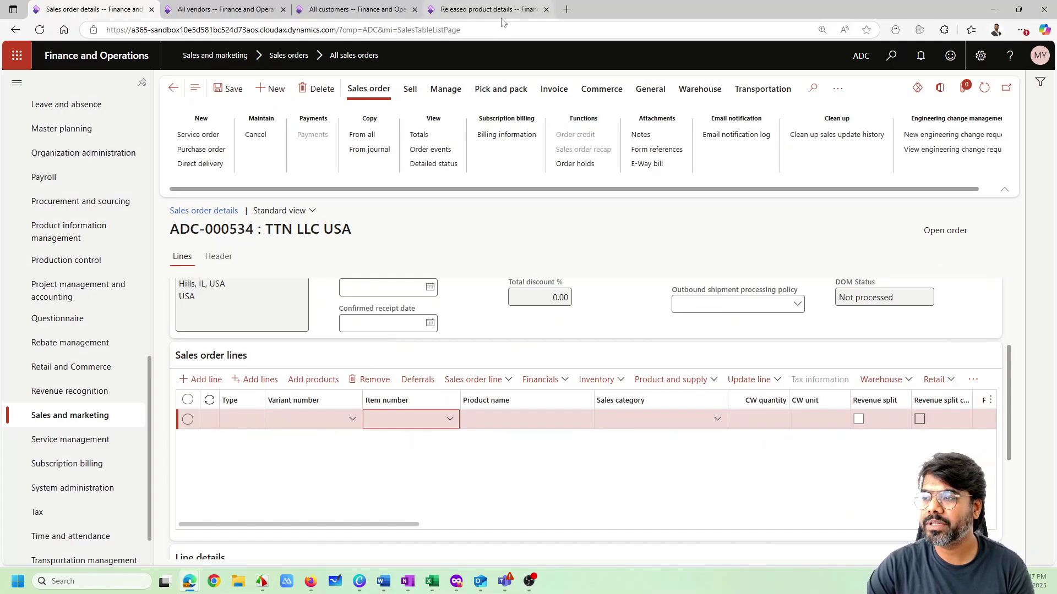
Go to the Brake Disc released product details and copy its item number from the heading.
click(484, 9)
drag(239, 232, 173, 234)
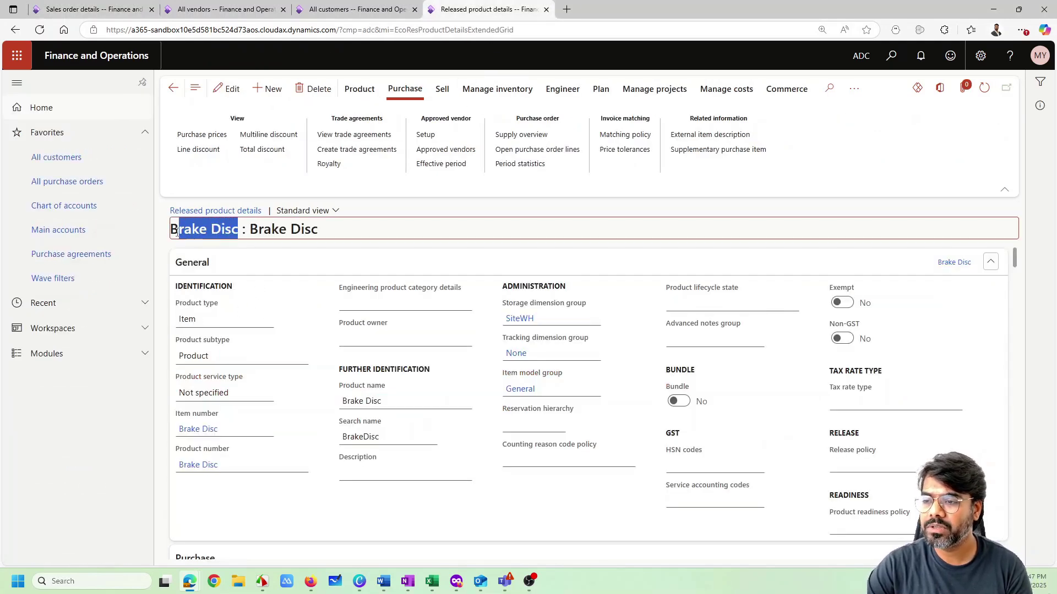
right_click(175, 236)
click(188, 243)
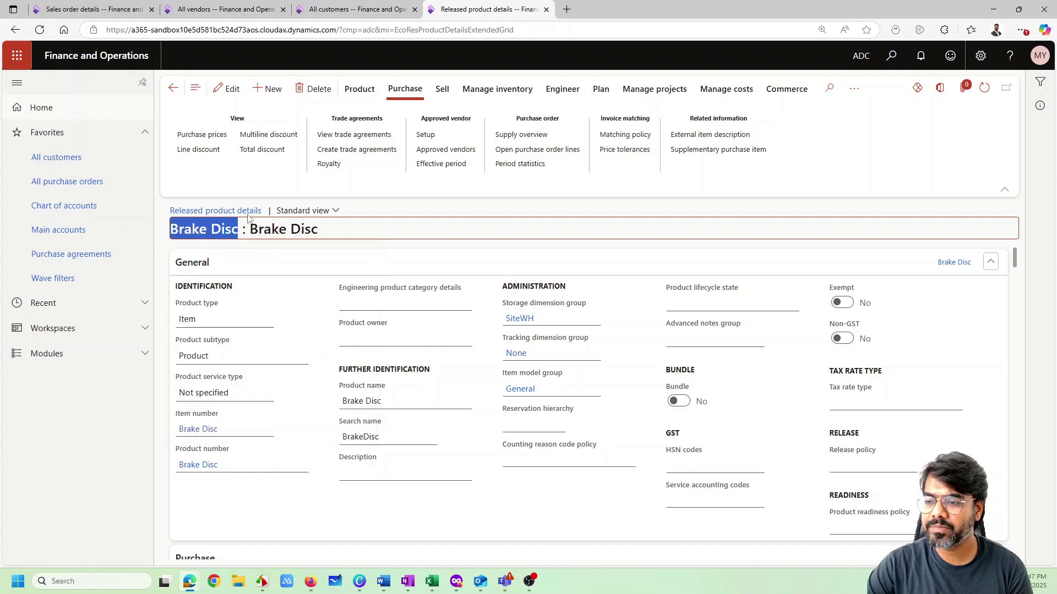
click(128, 420)
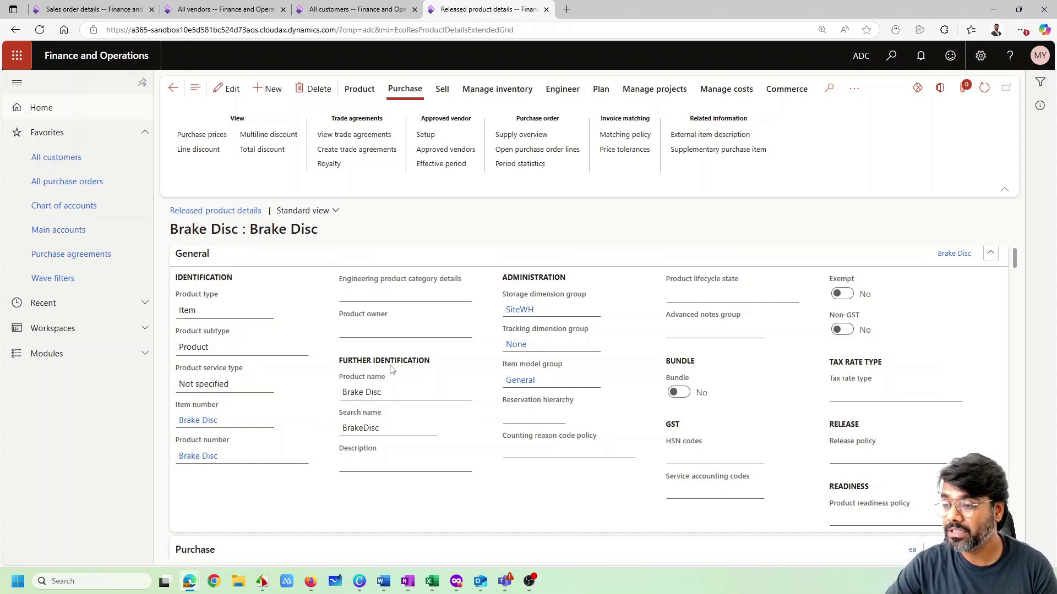
Check the Brake Disc product's direct delivery setting and warehouse, and view its approved vendor list.
scroll(402, 374, down, 15)
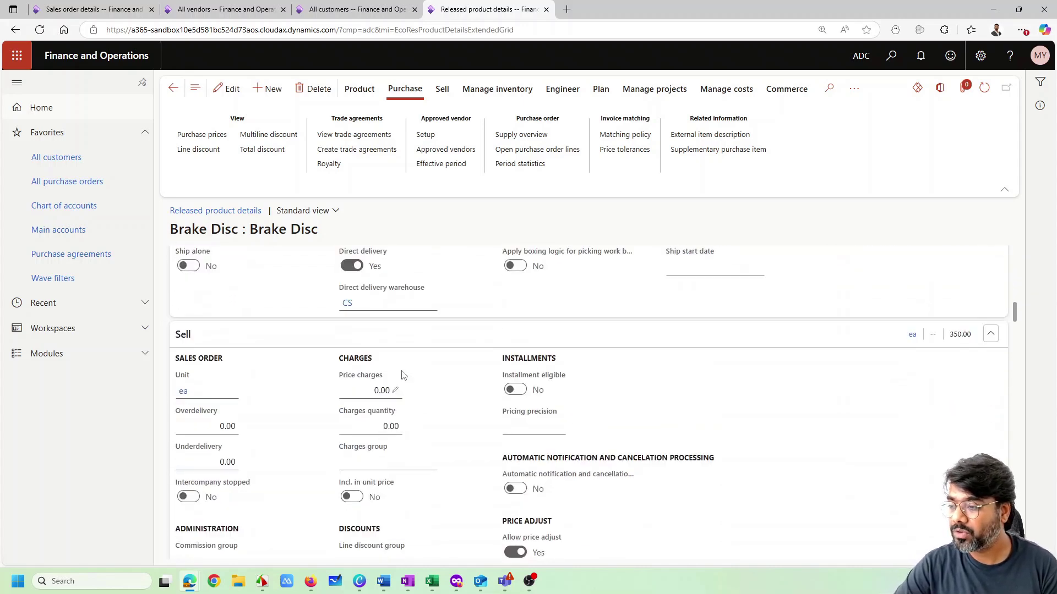
scroll(394, 358, up, 3)
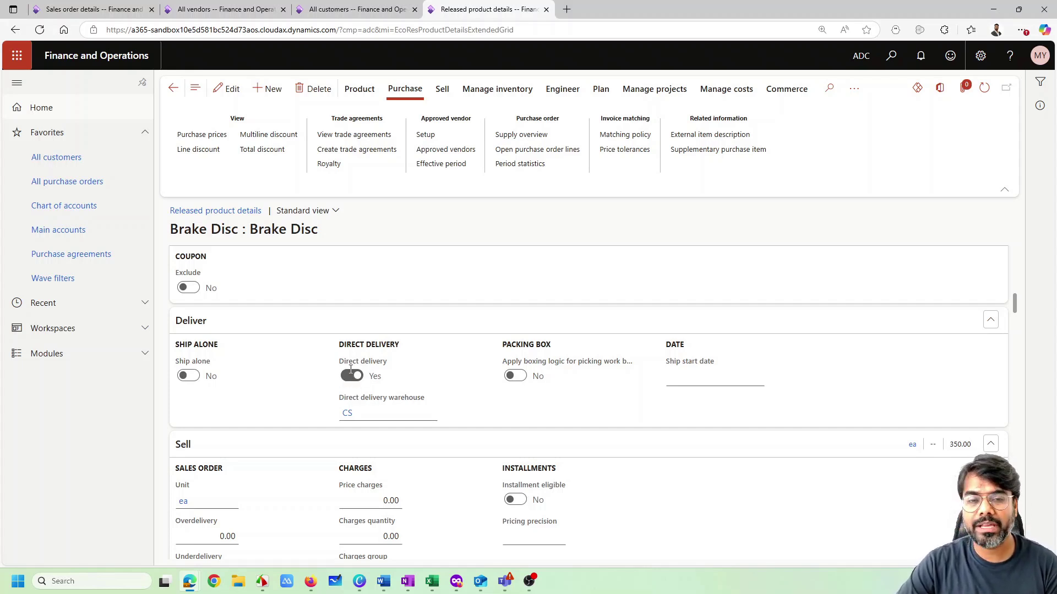
click(349, 414)
click(408, 302)
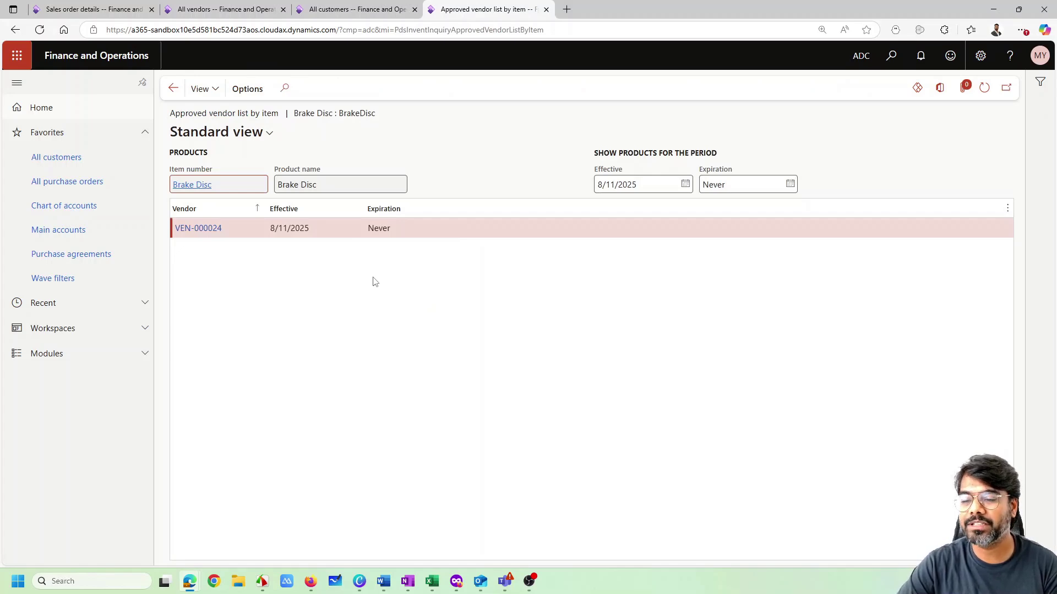
click(173, 89)
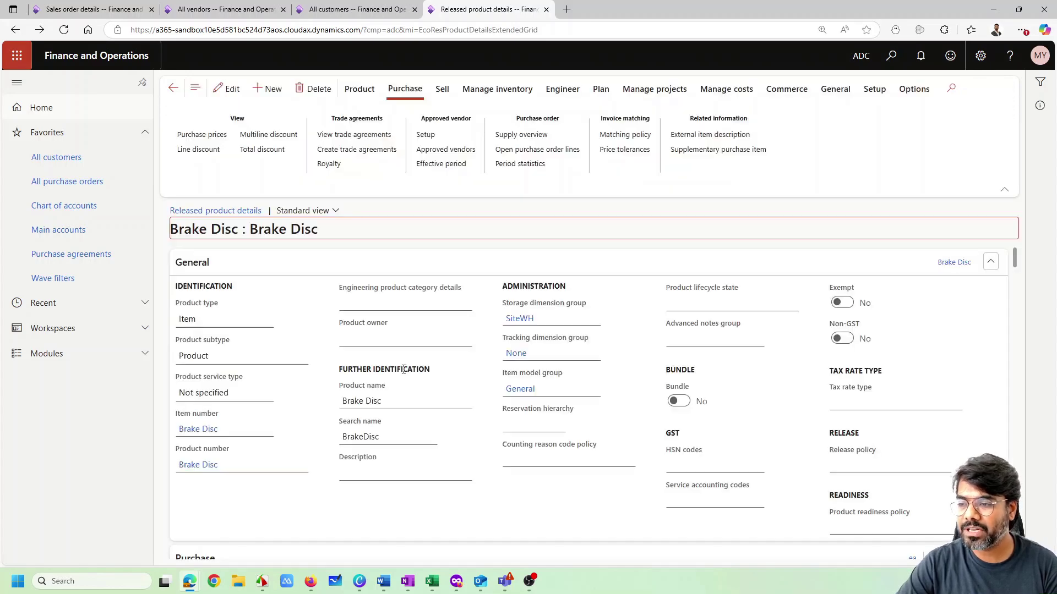
Check the default vendor in the Brake Disc purchase settings and return to its direct delivery settings.
scroll(407, 438, down, 2)
scroll(407, 439, down, 2)
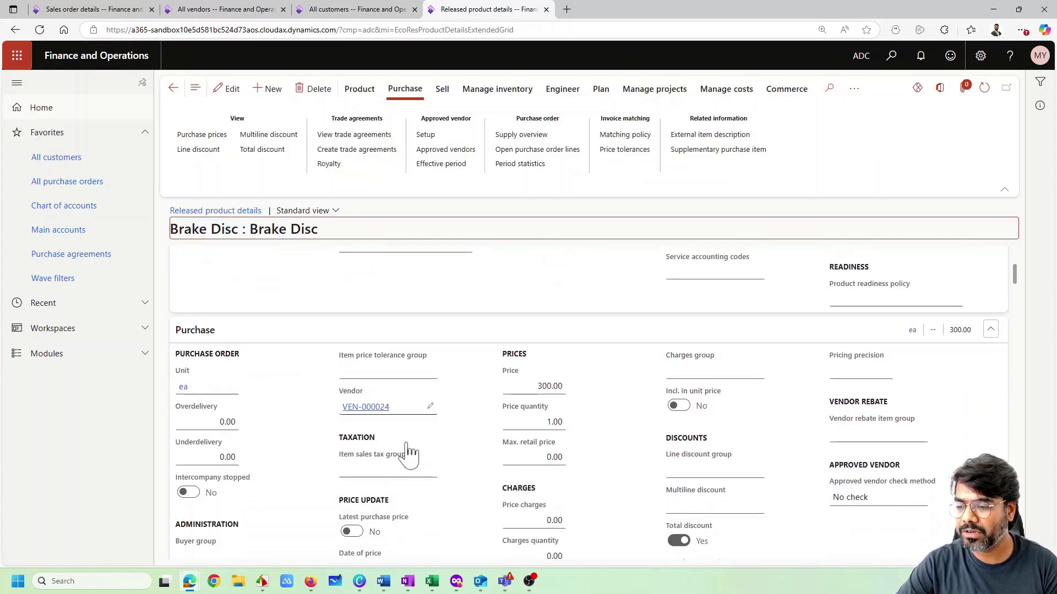
scroll(386, 413, up, 1)
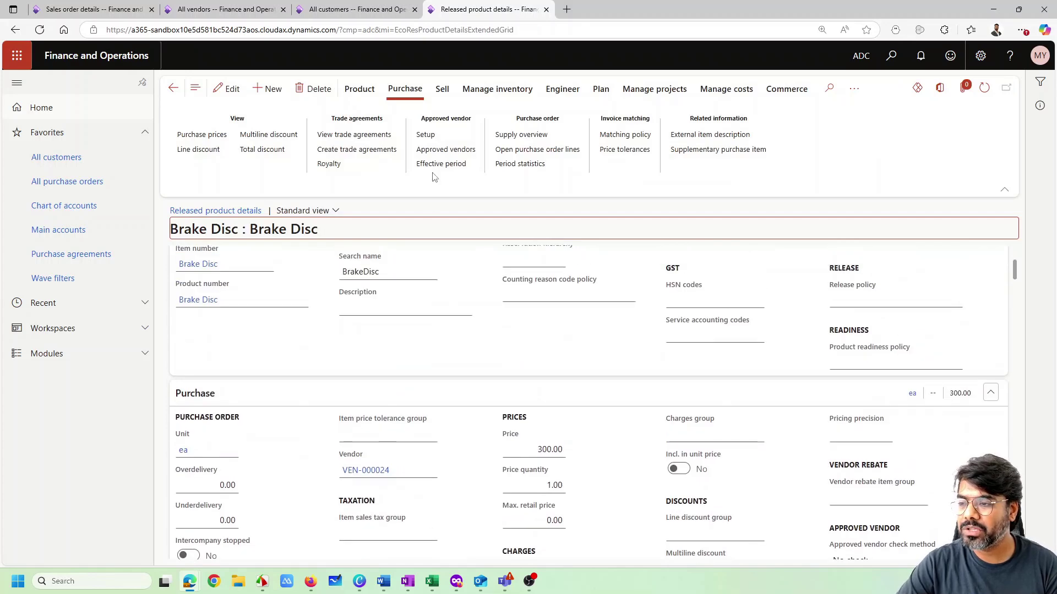
scroll(428, 413, up, 1)
scroll(428, 413, up, 1)
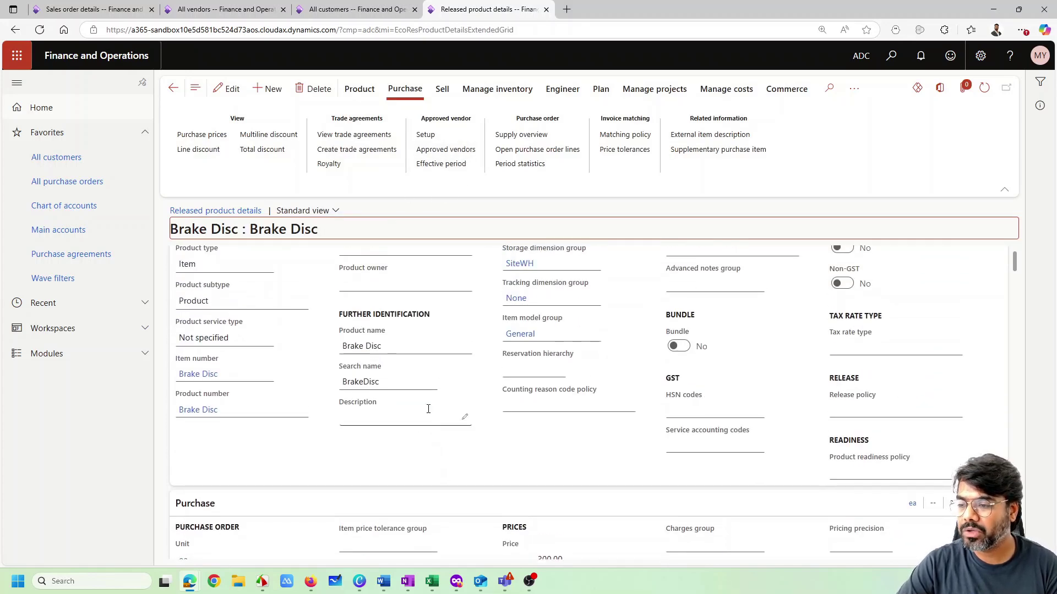
scroll(429, 413, down, 8)
scroll(430, 414, down, 2)
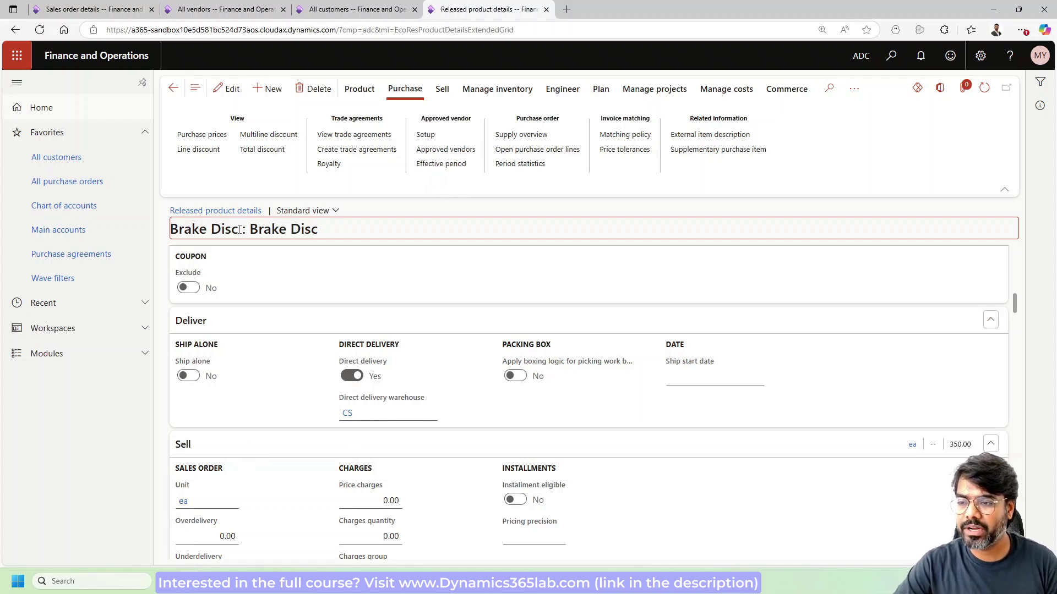
Copy the Brake Disc item number from the product and enter it on the TTN LLC USA sales order line.
drag(239, 229, 171, 231)
key(ctrl+c)
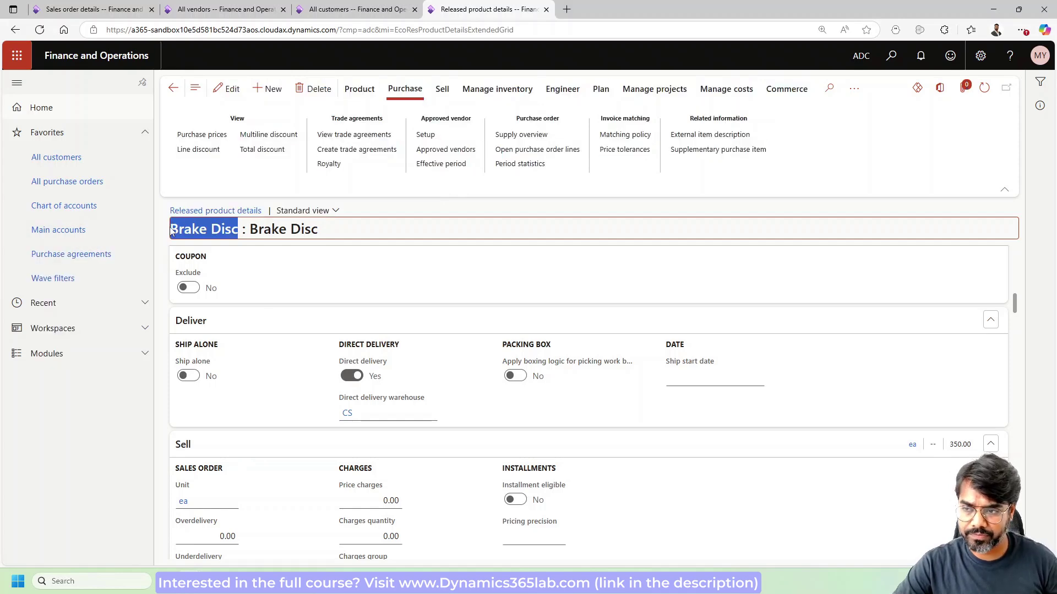
click(110, 9)
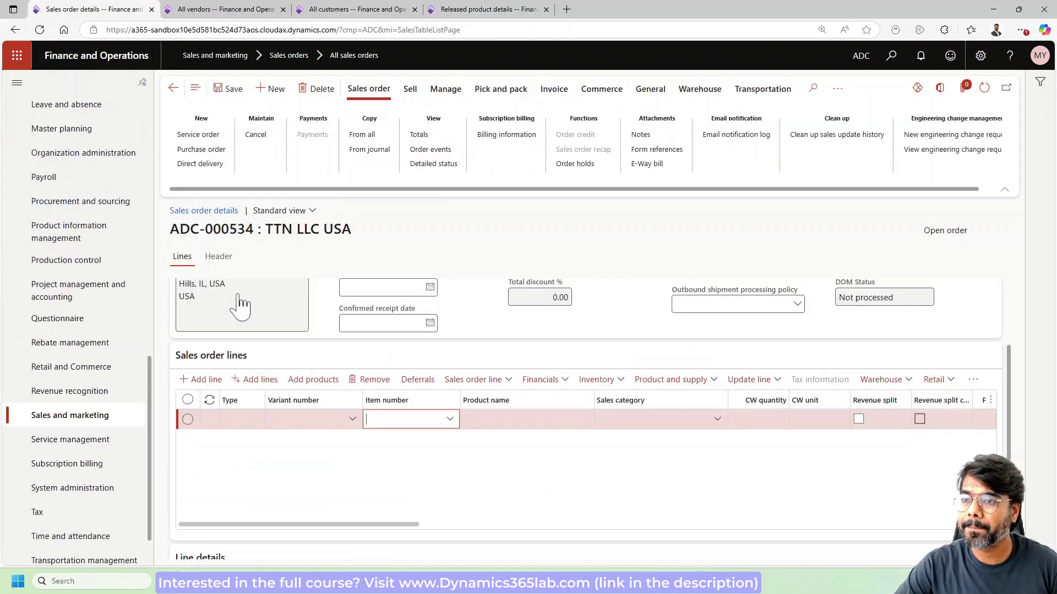
click(392, 422)
key(ctrl+v)
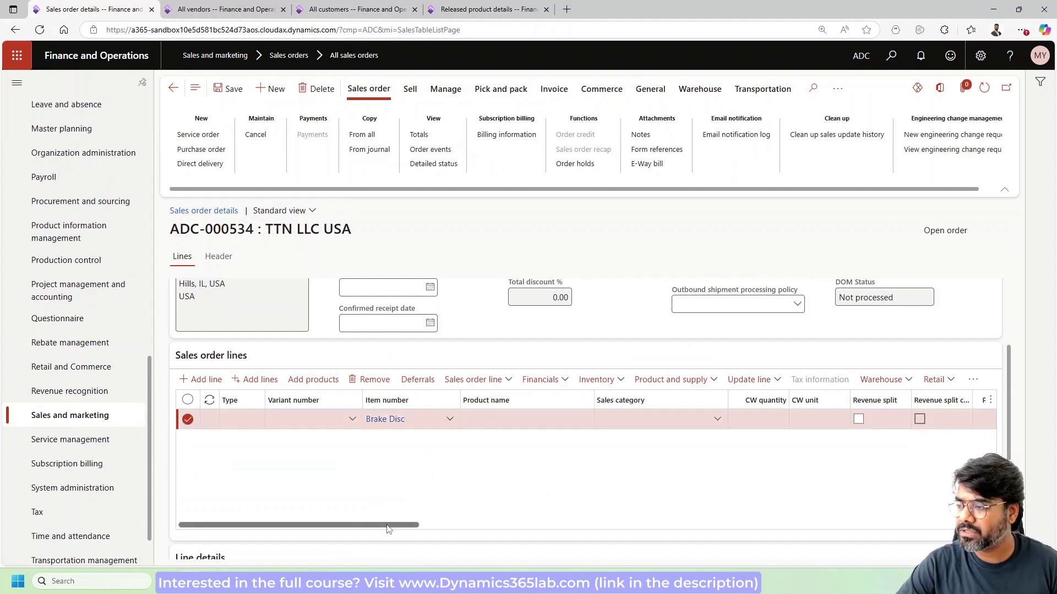
Examine the Brake Disc order line's quantity, delivery type and unit price.
drag(387, 526, 303, 523)
scroll(424, 494, down, 1)
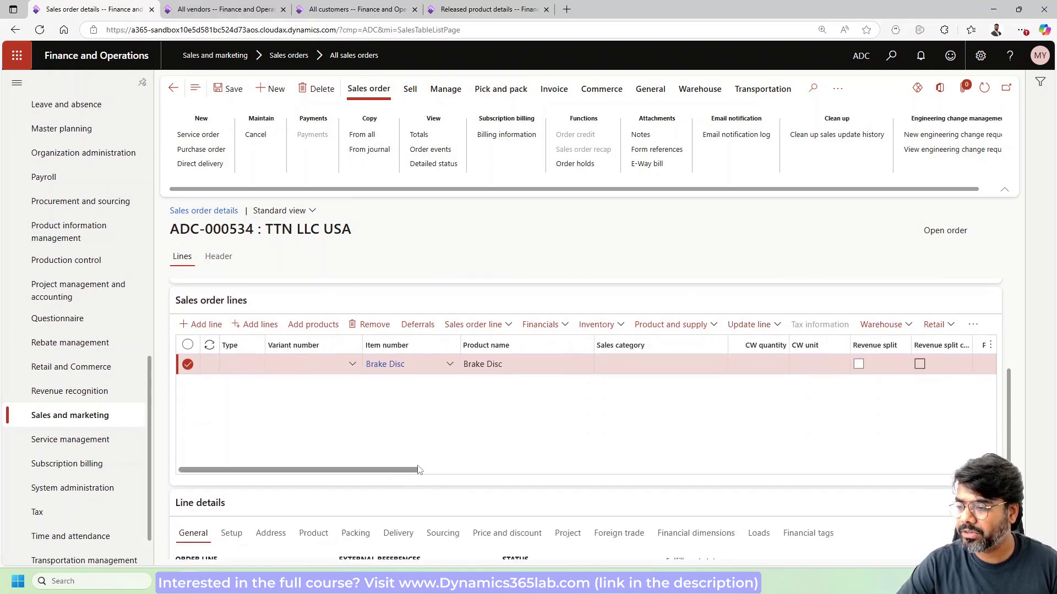
scroll(424, 493, up, 4)
scroll(286, 311, down, 3)
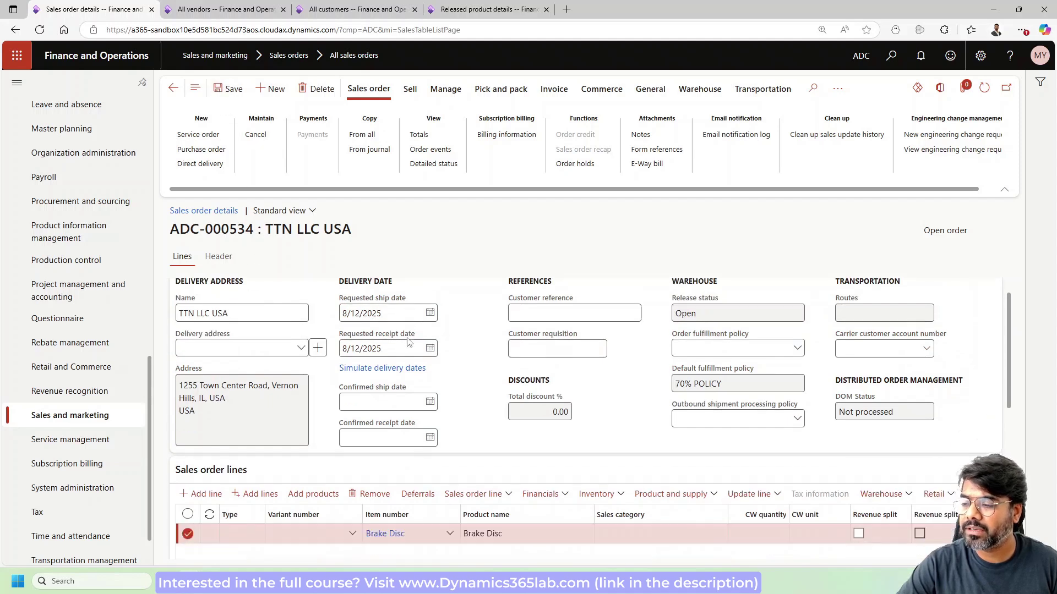
drag(413, 512, 266, 501)
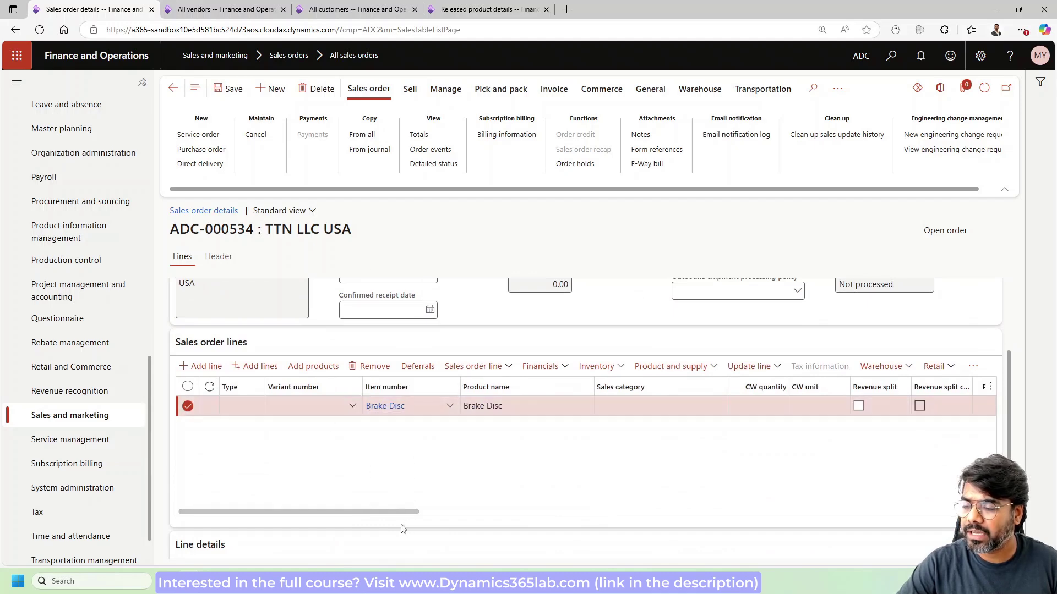
drag(404, 513, 608, 518)
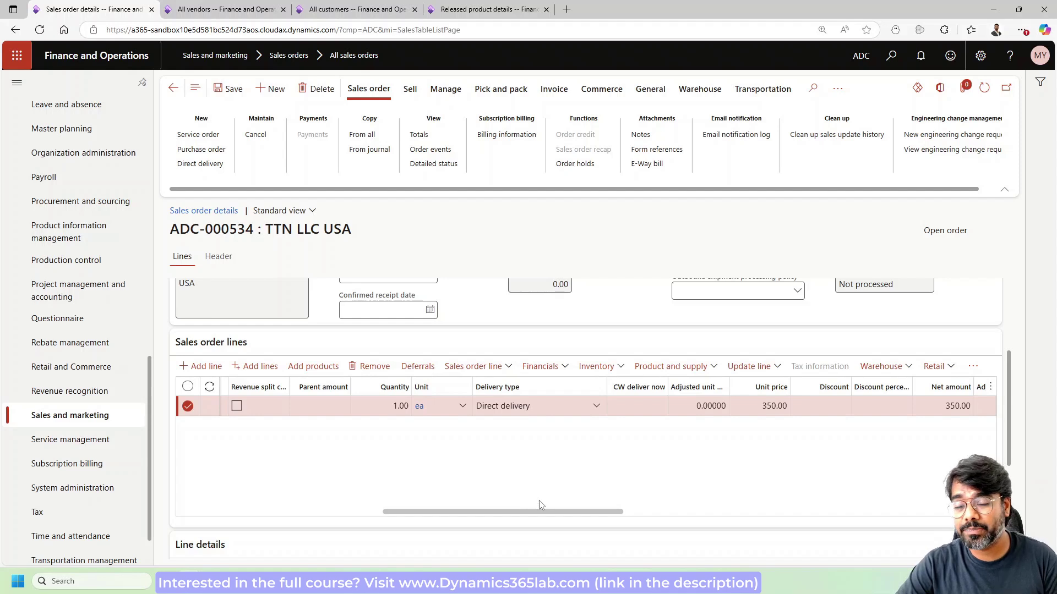
drag(534, 512, 225, 514)
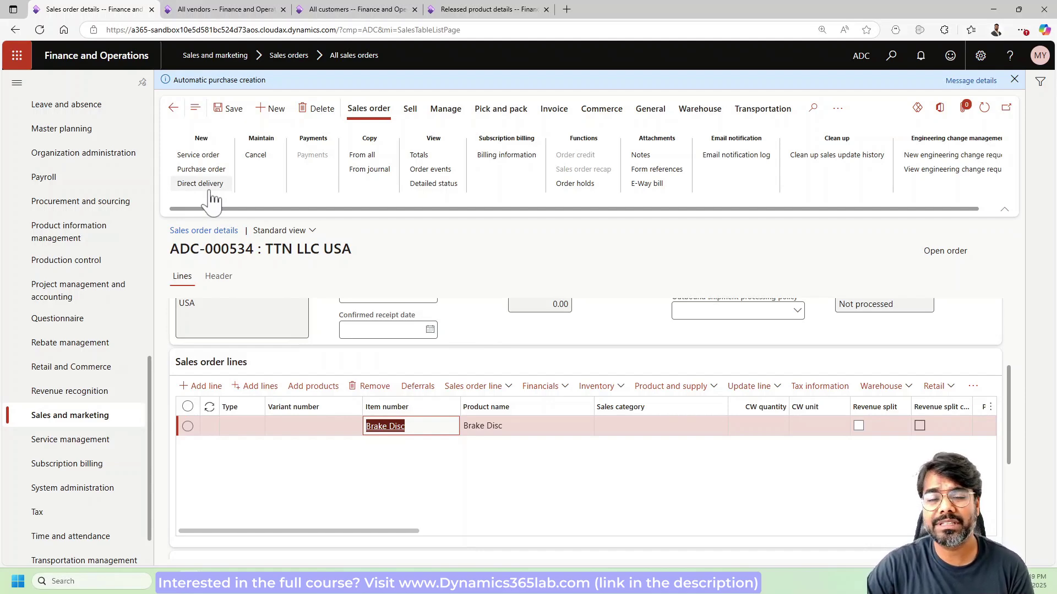
View the available delivery type options on the Brake Disc order line and leave Direct delivery selected.
drag(406, 532, 621, 544)
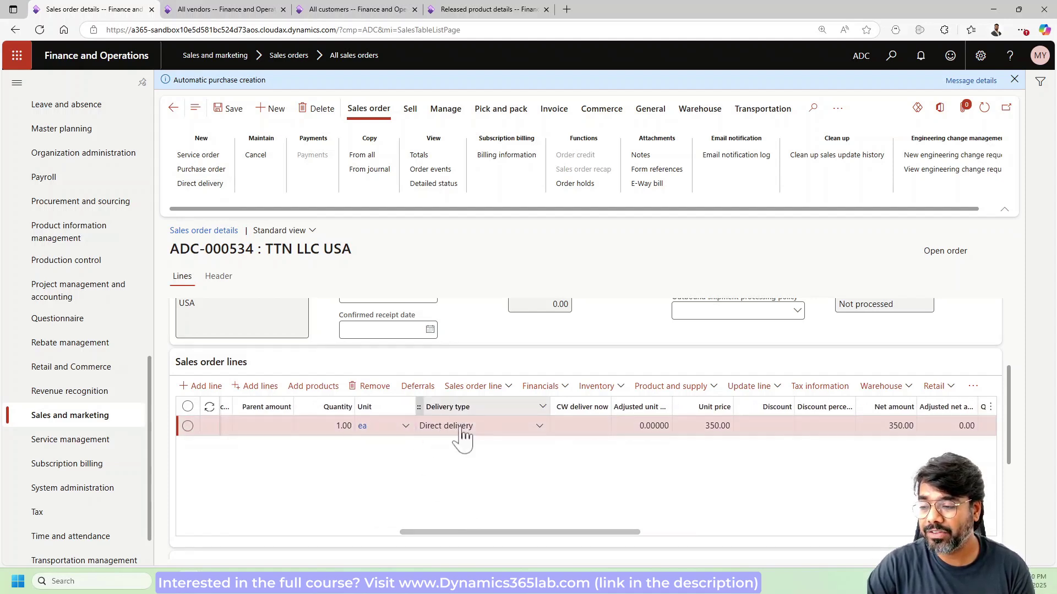
click(539, 427)
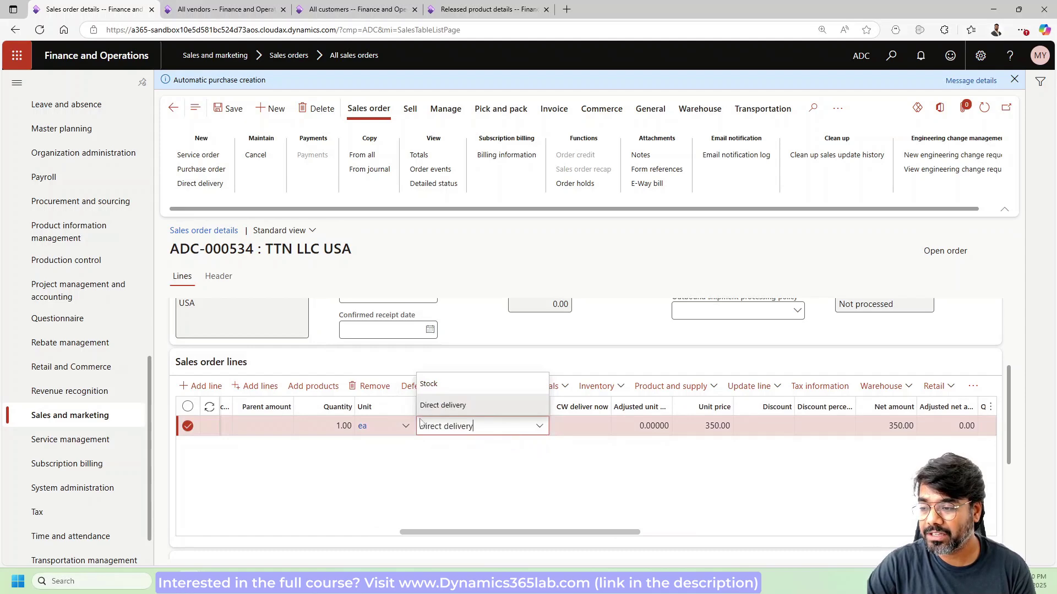
click(440, 498)
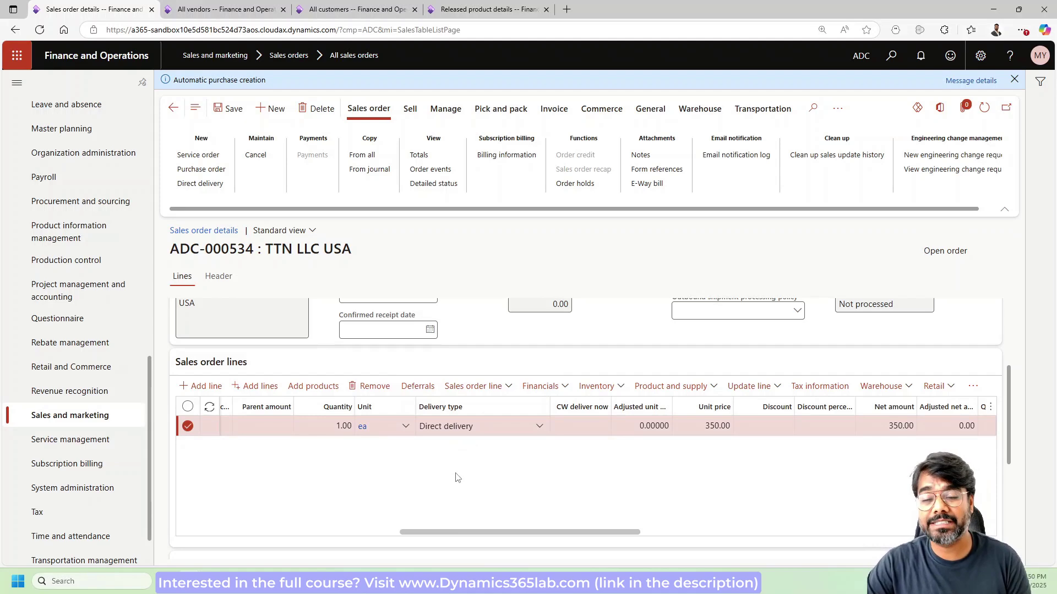
Recheck the Brake Disc product's direct delivery setting, return to the sales order and read its automatic purchase creation message details.
click(490, 10)
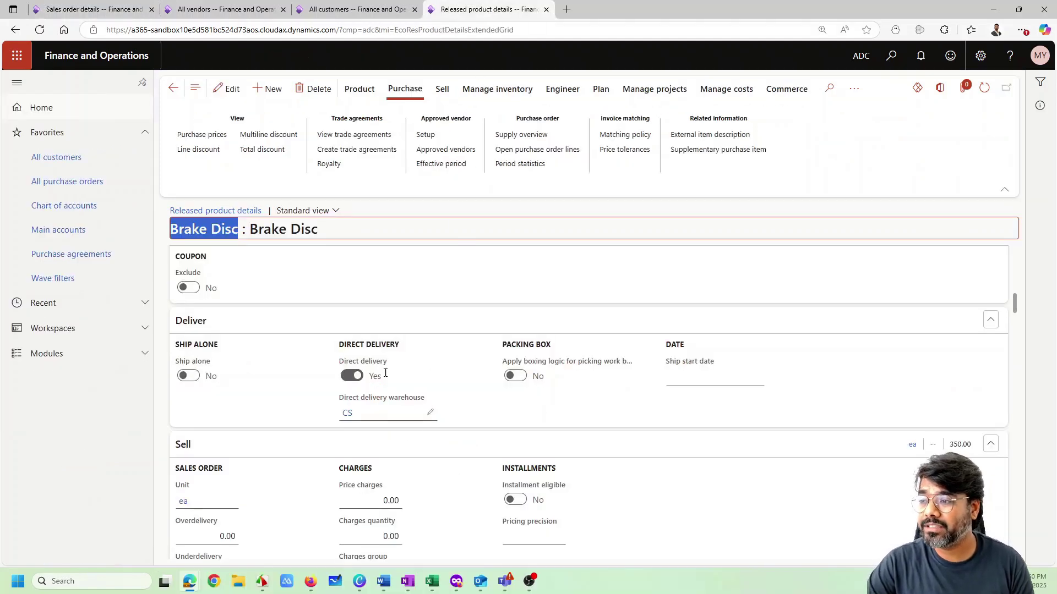
click(91, 9)
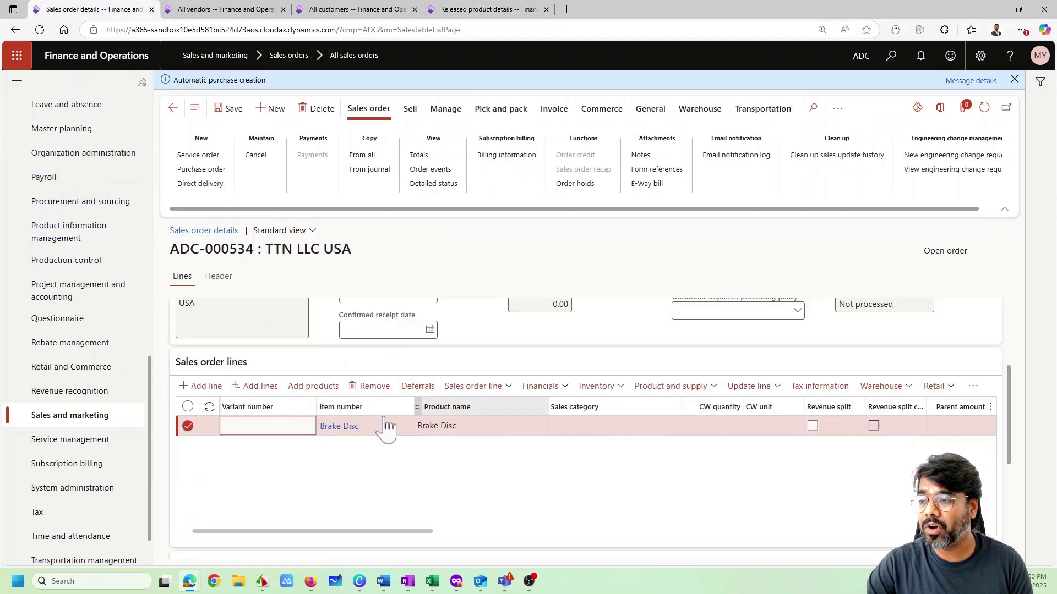
drag(408, 532, 271, 512)
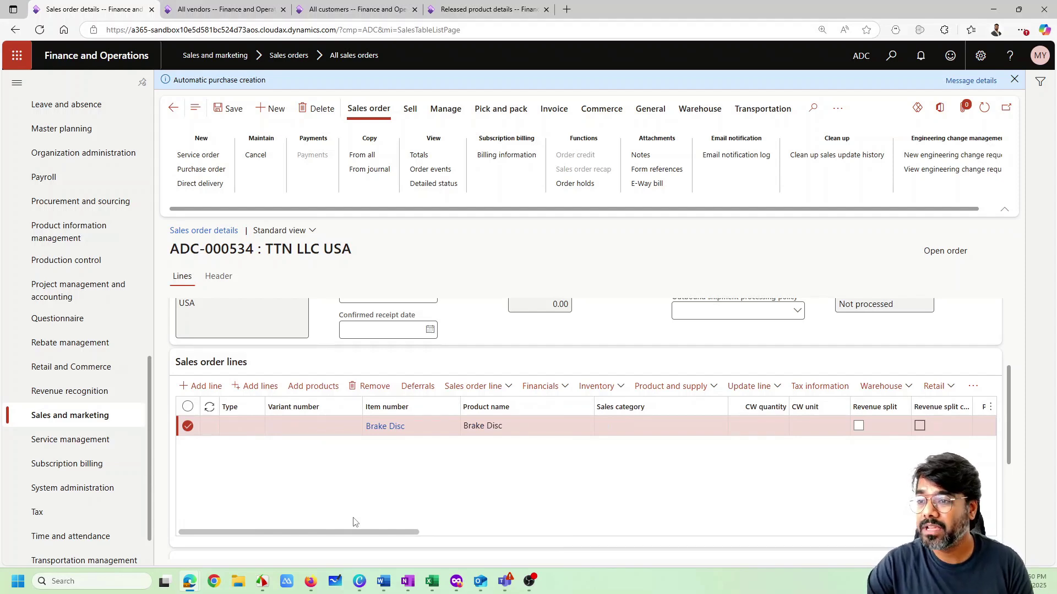
click(971, 81)
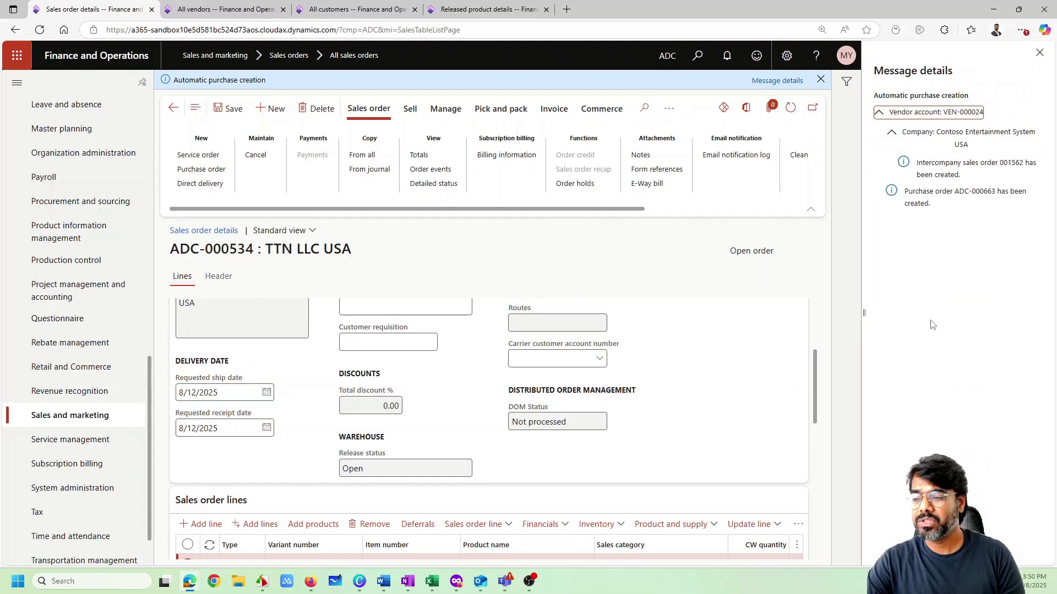
click(1039, 52)
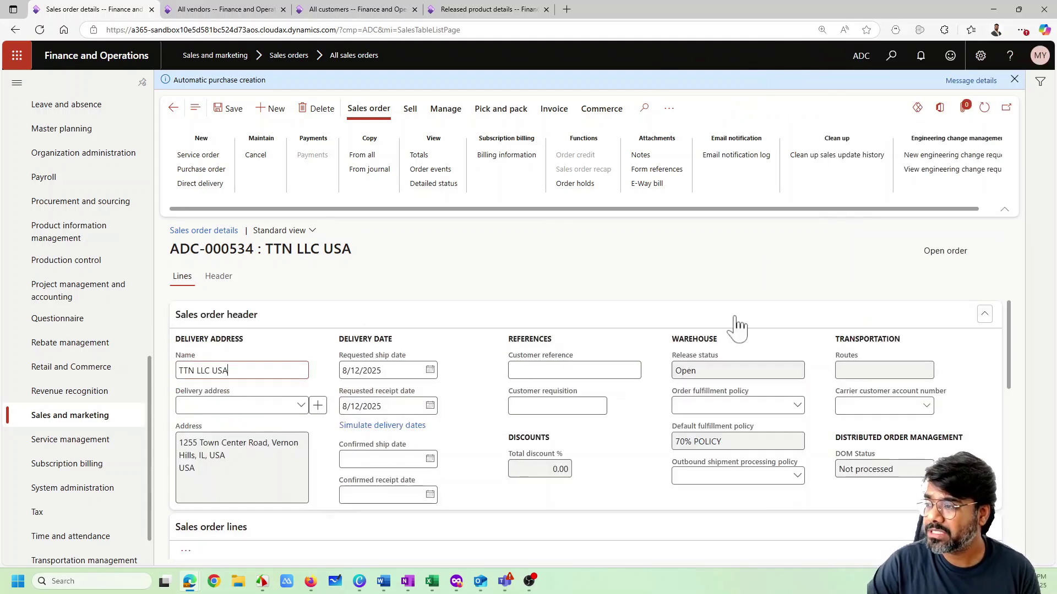
Check the name of the default vendor in the Brake Disc purchase settings and return to the sales order lines.
click(487, 10)
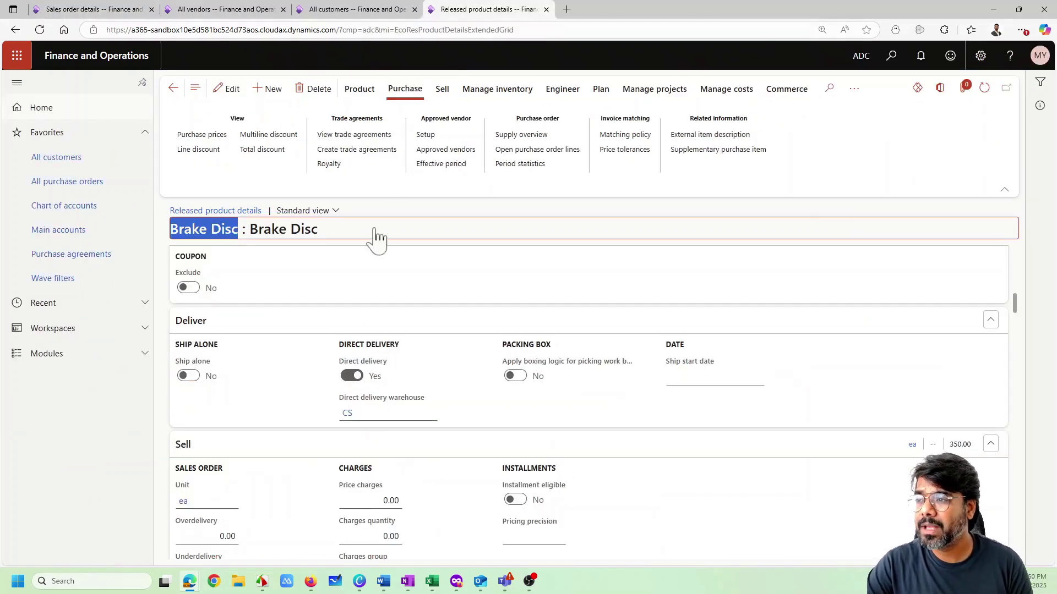
scroll(446, 471, up, 3)
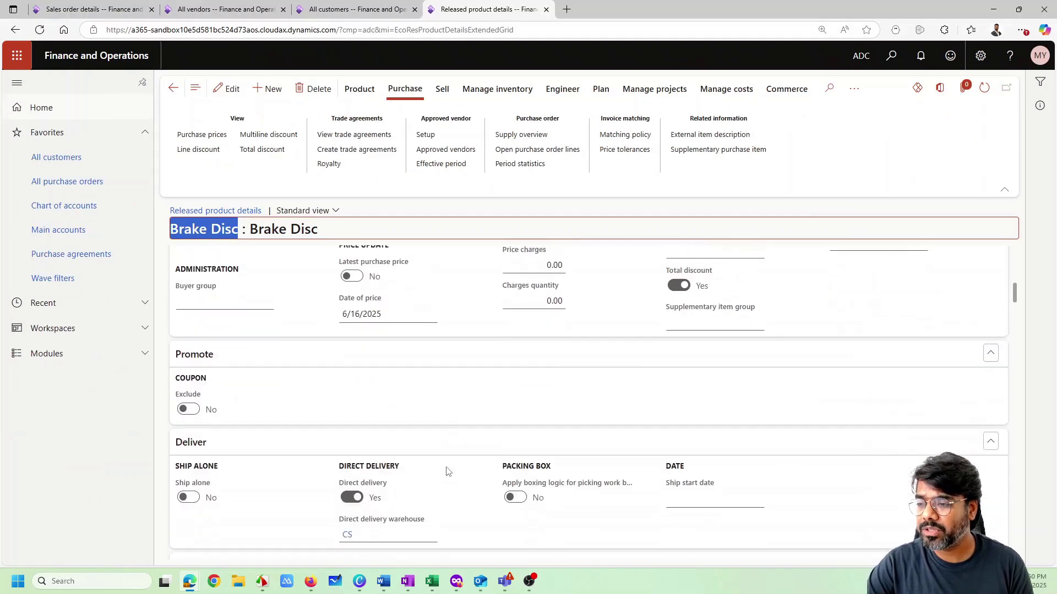
scroll(447, 471, up, 2)
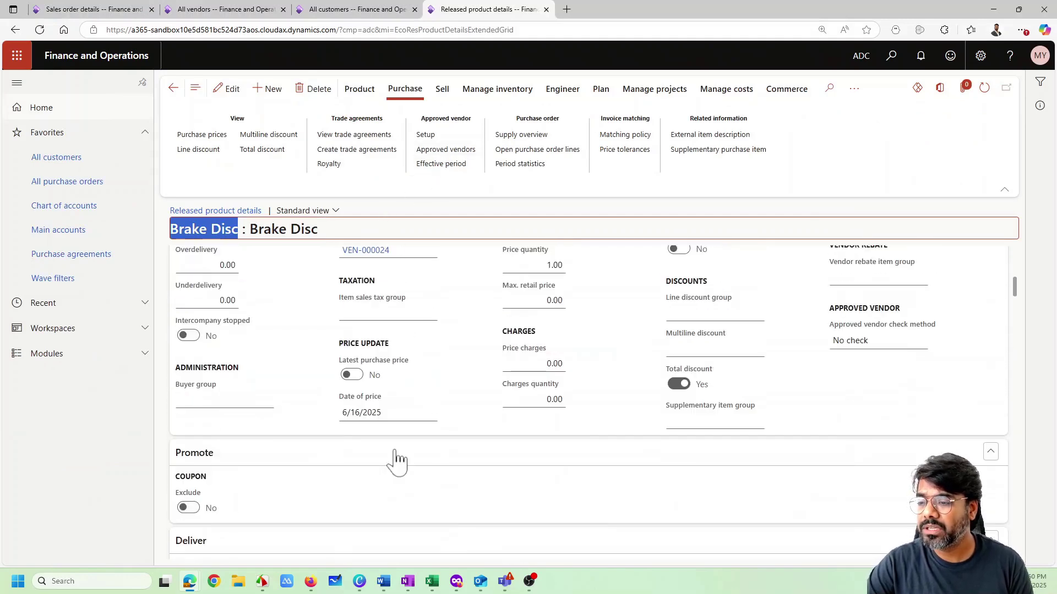
scroll(396, 460, down, 2)
scroll(397, 460, up, 3)
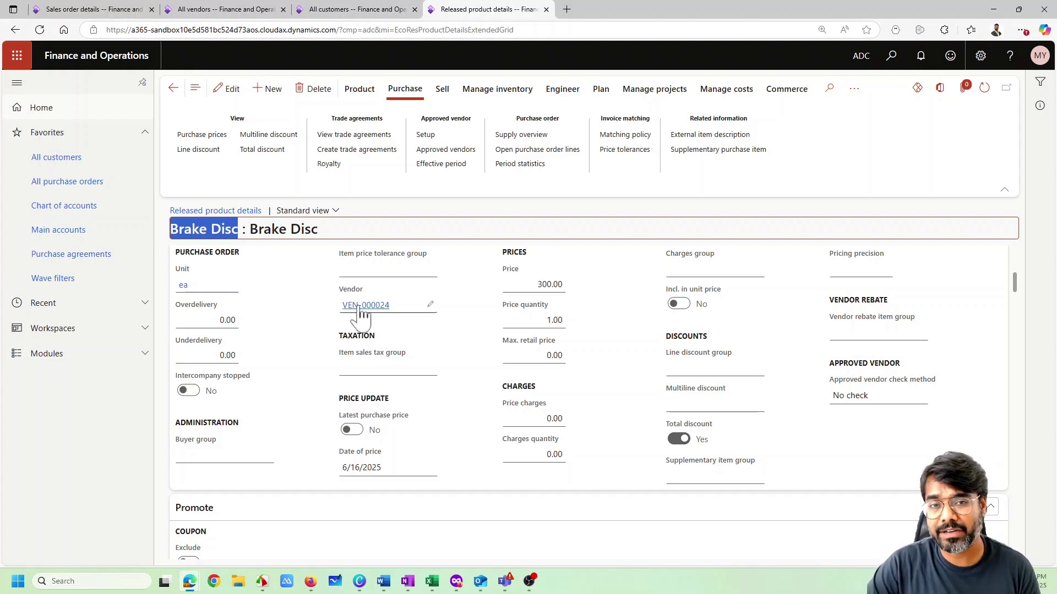
mouse_move(361, 312)
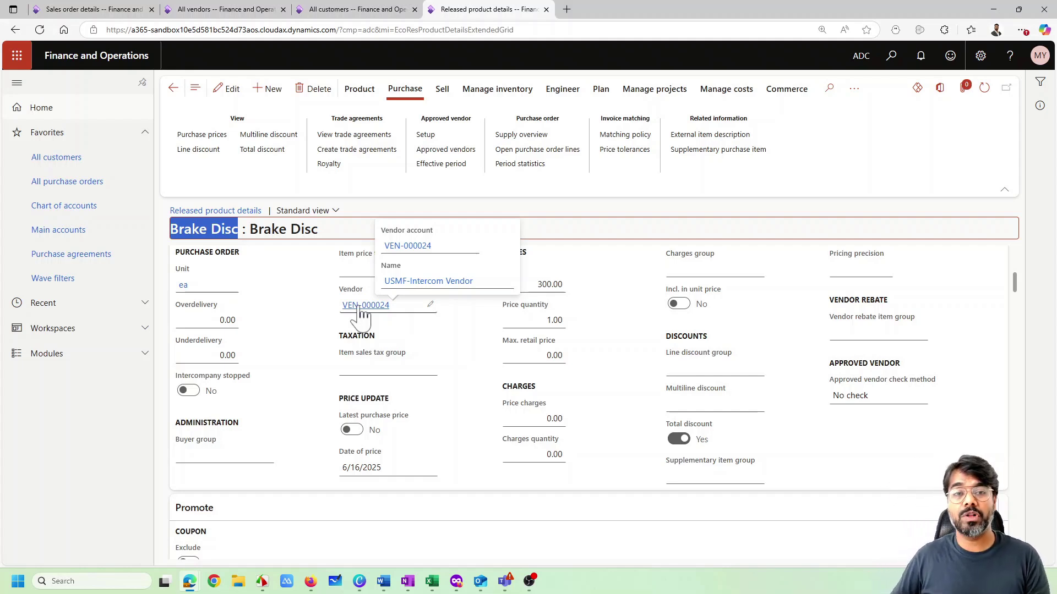
click(80, 11)
scroll(611, 441, down, 3)
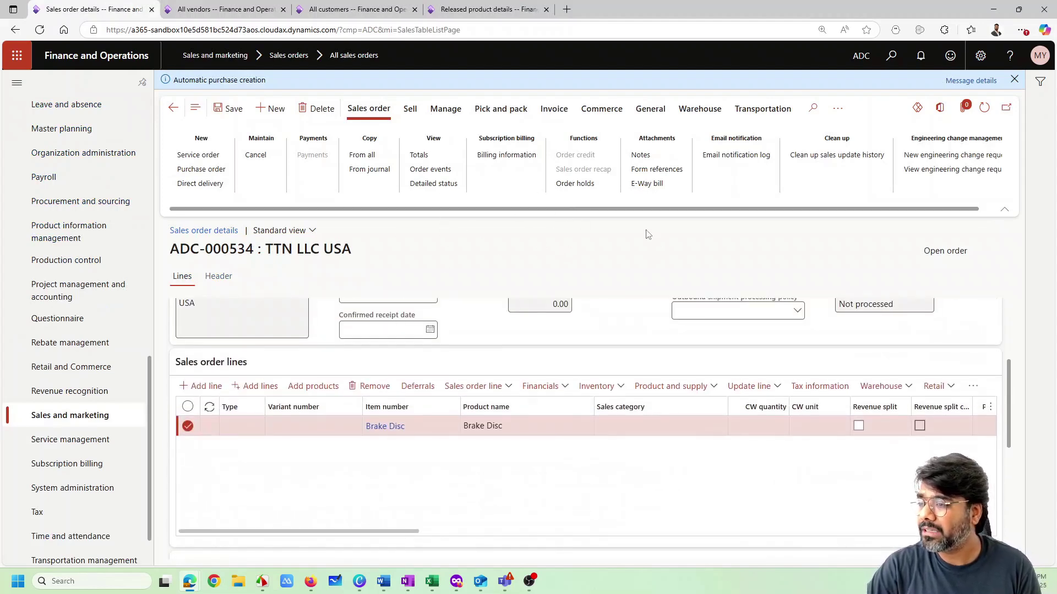
Open the purchase order referenced in the product details of the Brake Disc sales order line.
click(410, 109)
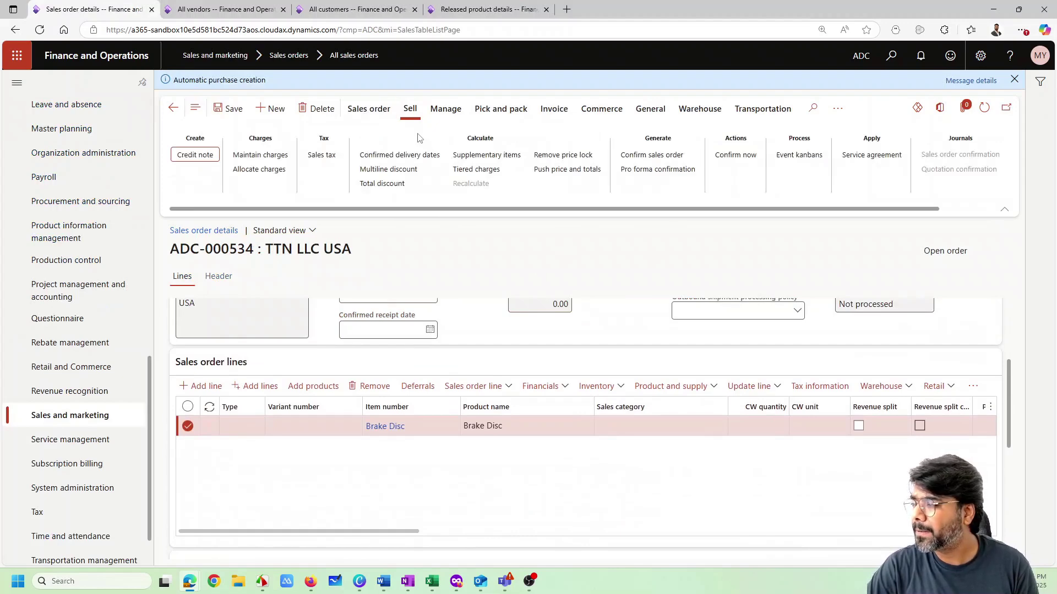
click(445, 109)
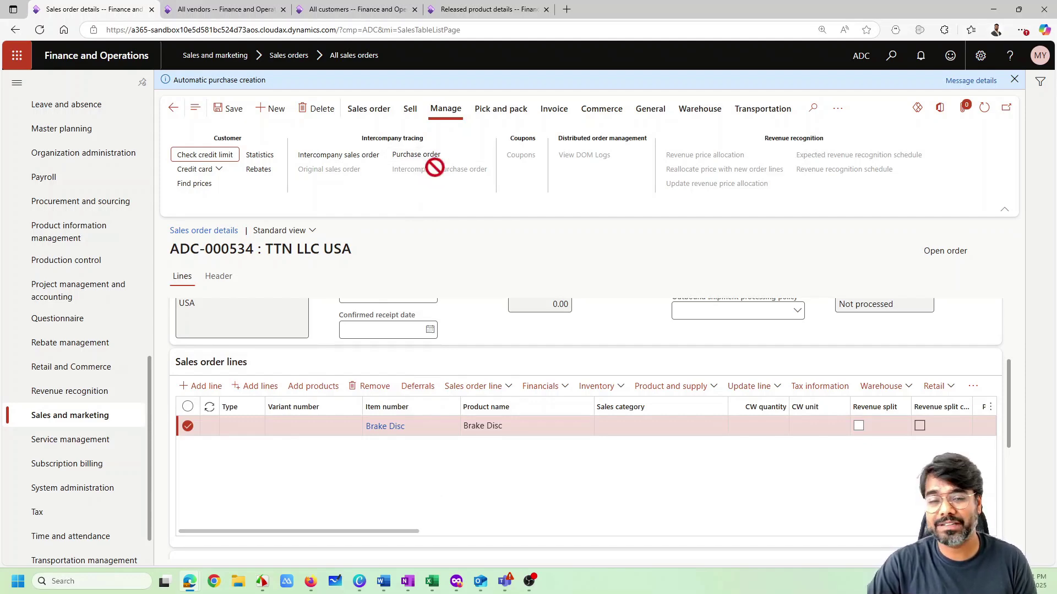
scroll(555, 396, down, 5)
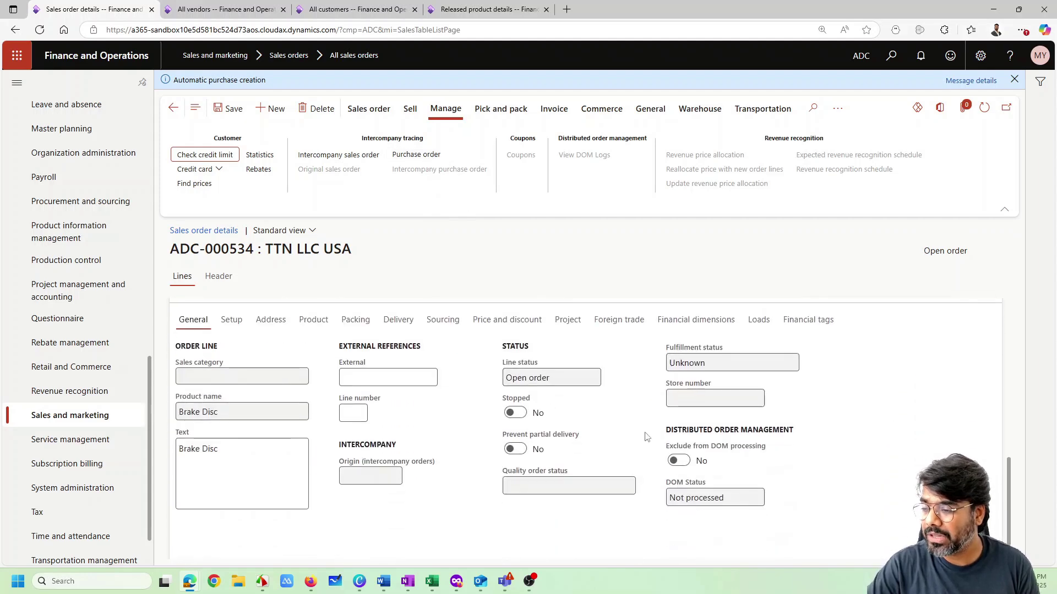
click(232, 322)
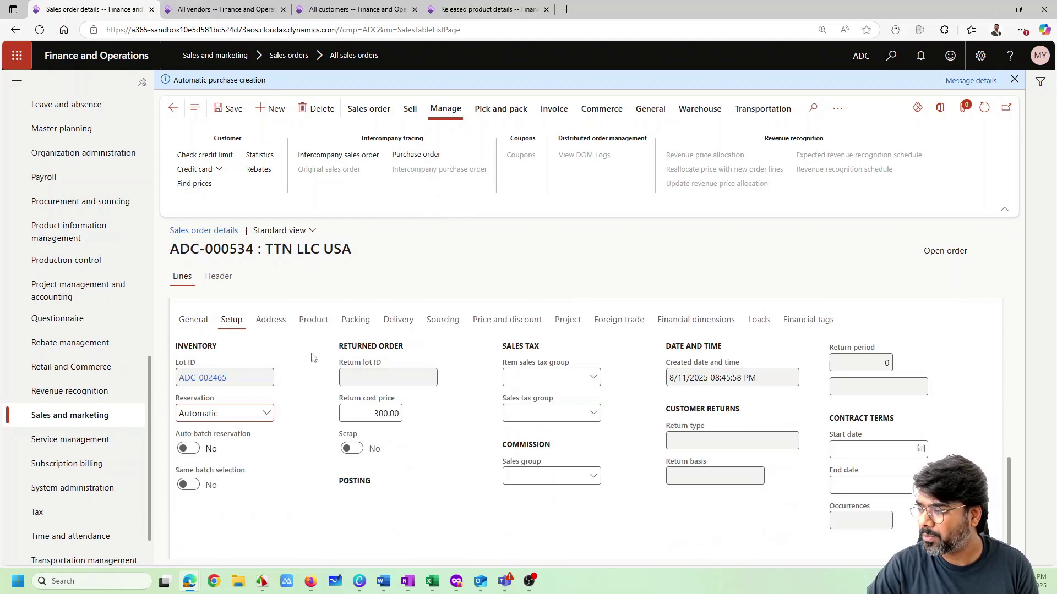
click(315, 325)
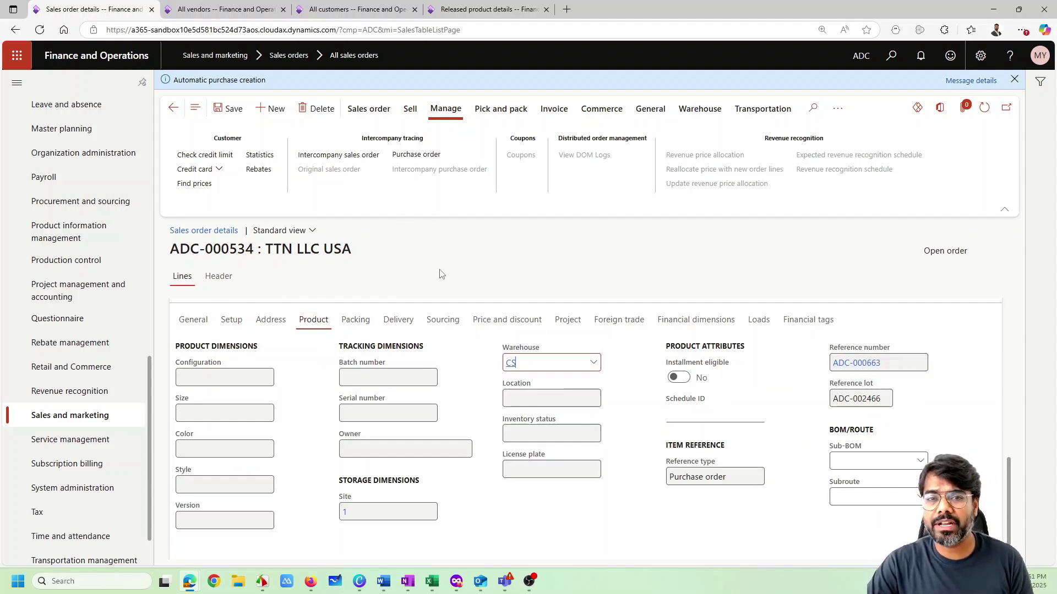
click(861, 365)
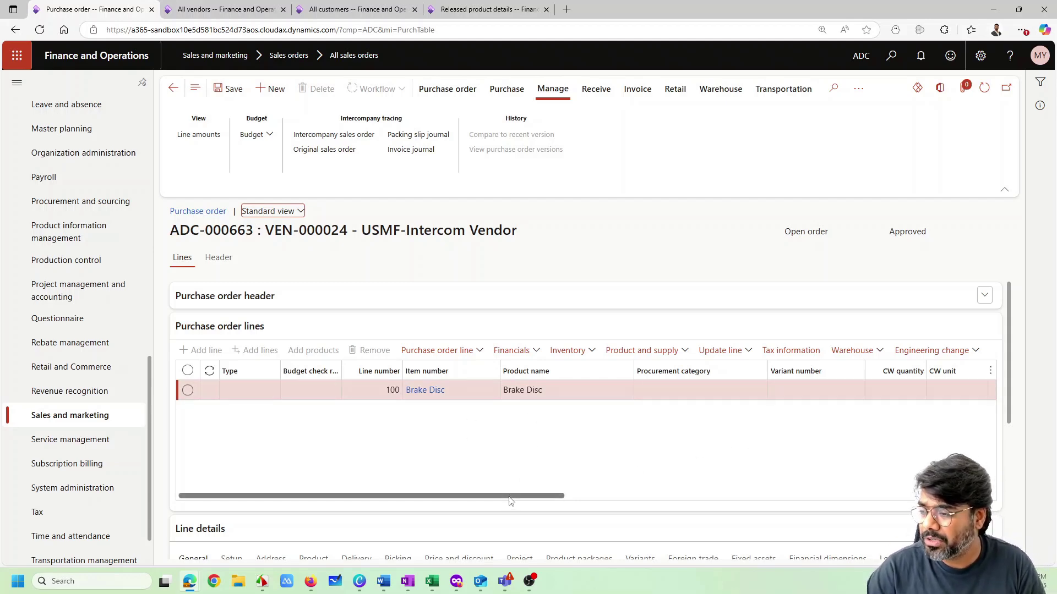
Examine the purchase order line's quantity, unit price and general line details.
drag(511, 501, 709, 502)
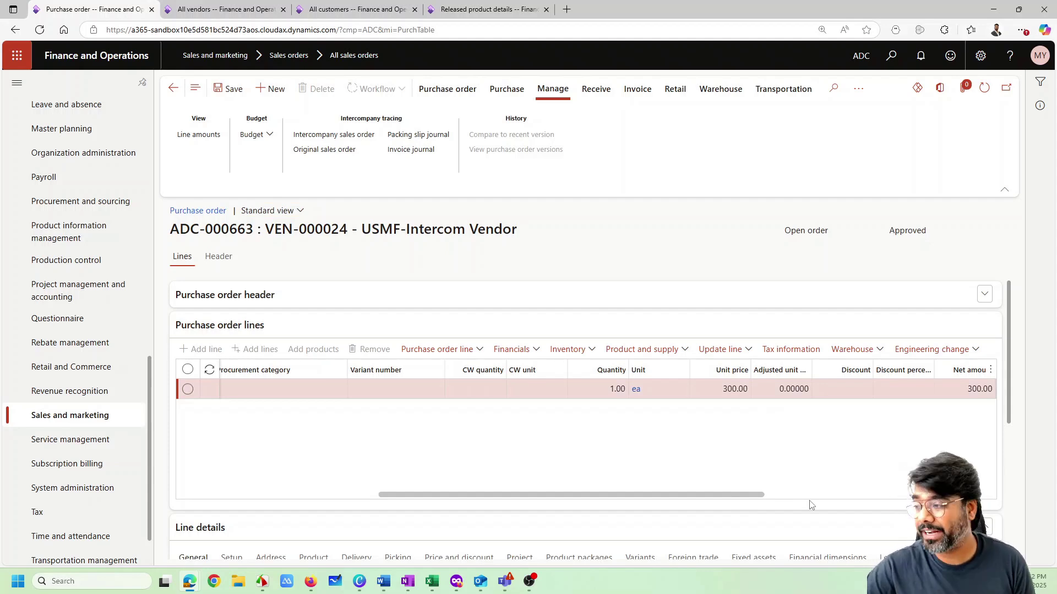
drag(691, 496, 365, 492)
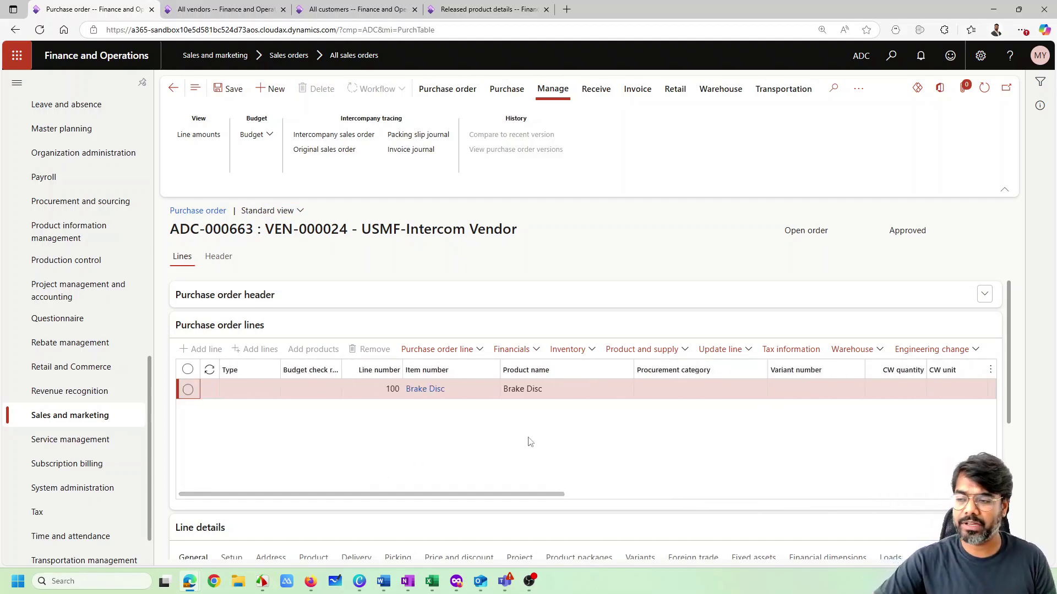
scroll(627, 443, down, 3)
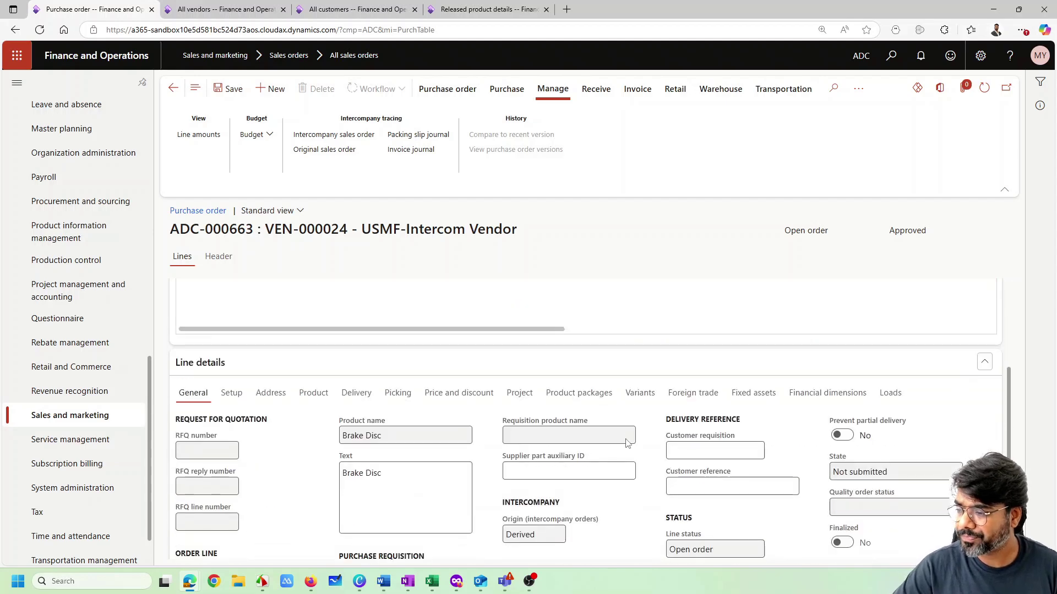
scroll(626, 443, up, 3)
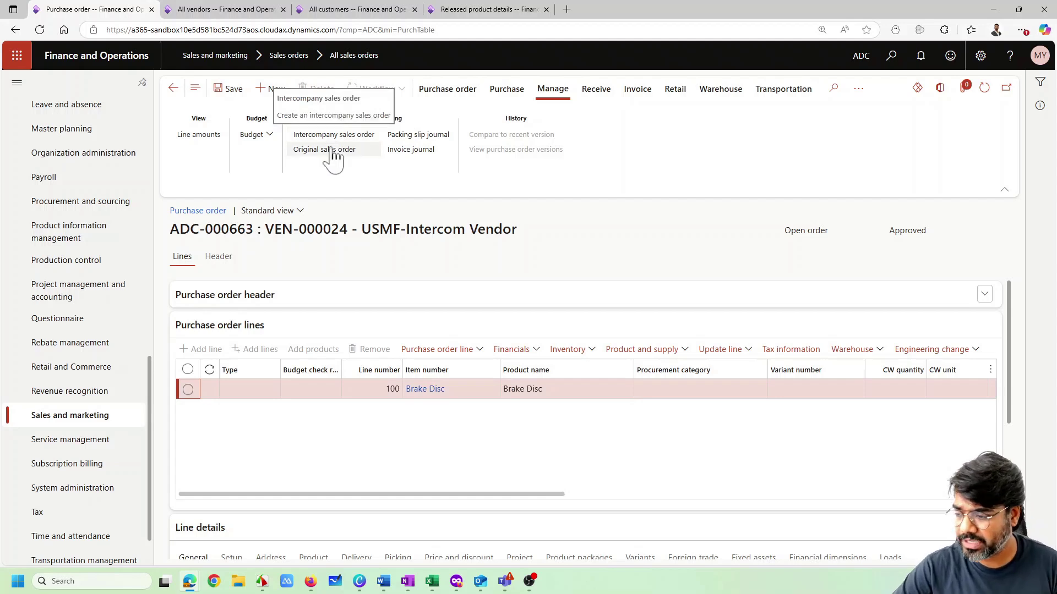
Switch to the Canva whiteboard, move the box from ADC to just below the USMF Sales Order label and return to Dynamics 365.
click(359, 581)
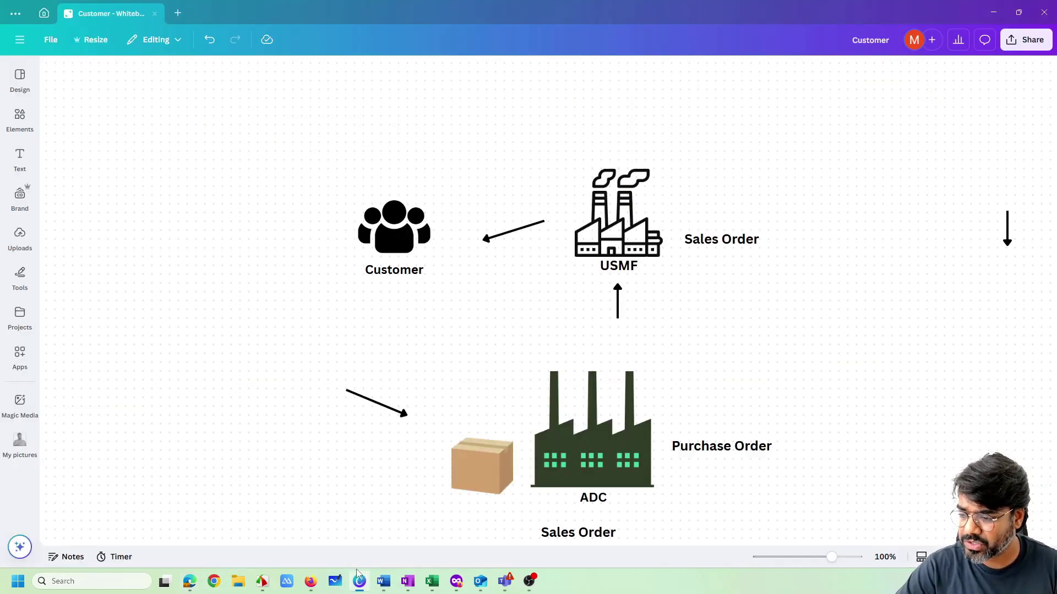
drag(465, 447, 729, 297)
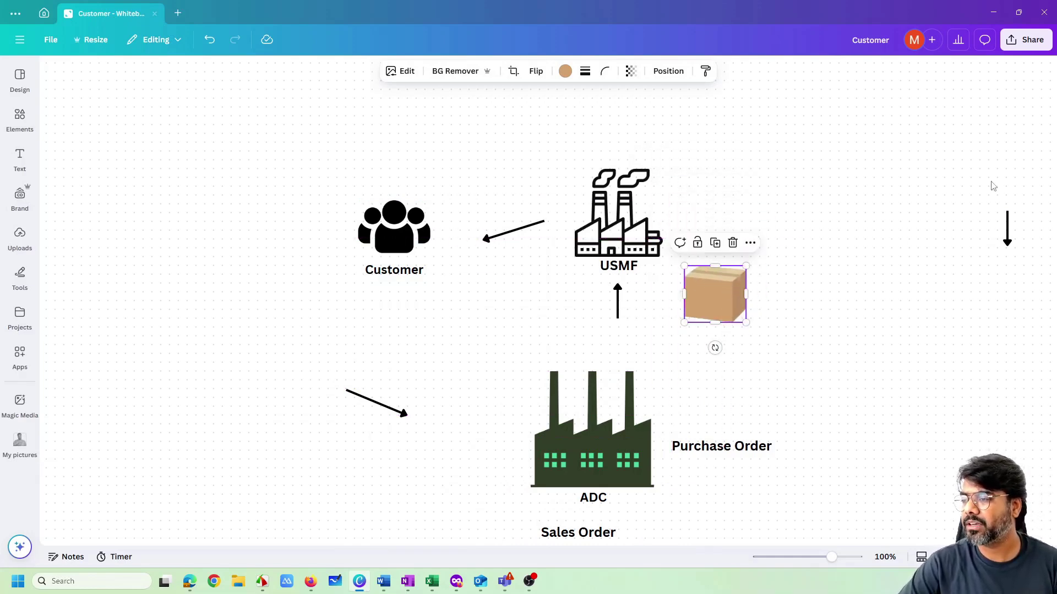
click(994, 12)
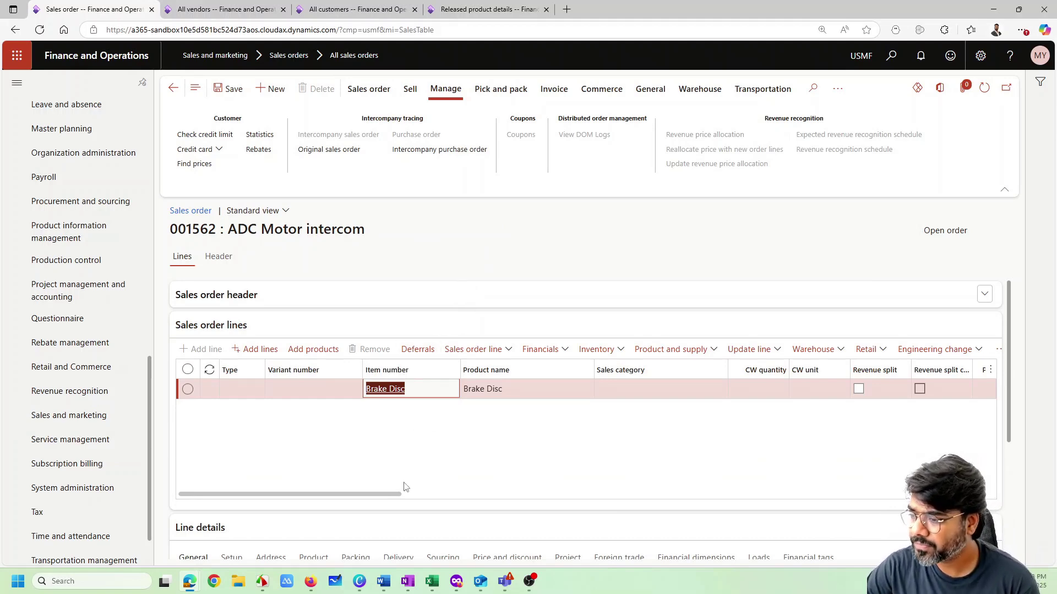
View the USMF intercompany sales order line, return to the ADC purchase order and check its line's delivery address.
drag(386, 496, 295, 448)
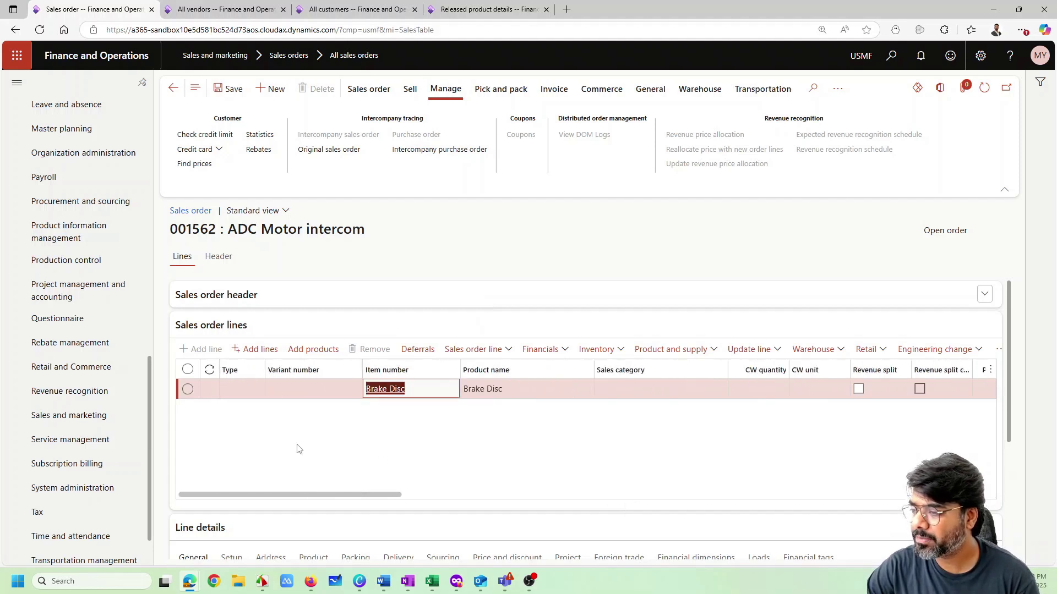
click(173, 88)
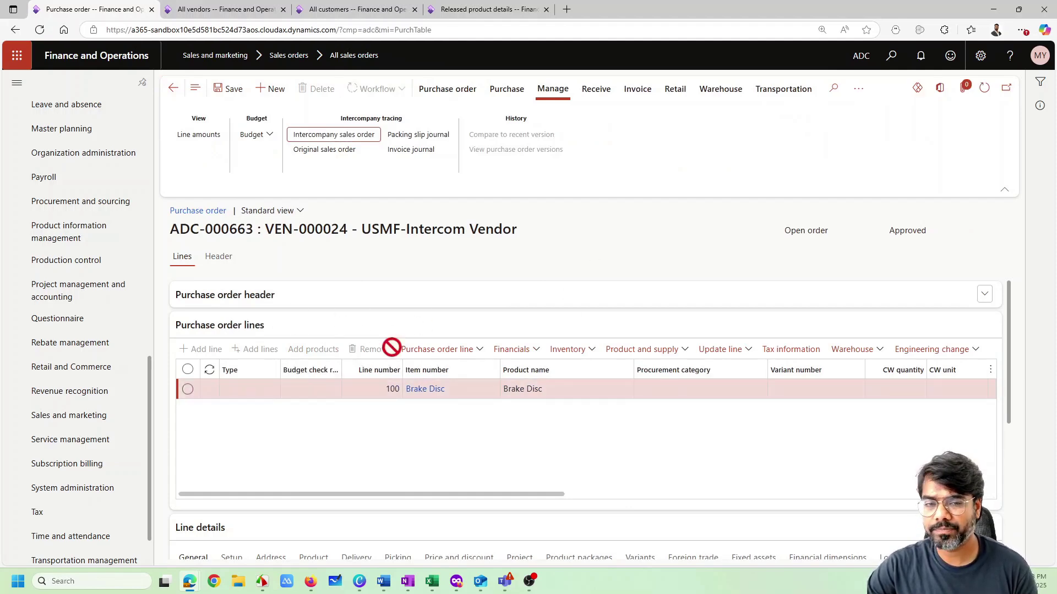
scroll(394, 410, down, 2)
scroll(394, 410, down, 2)
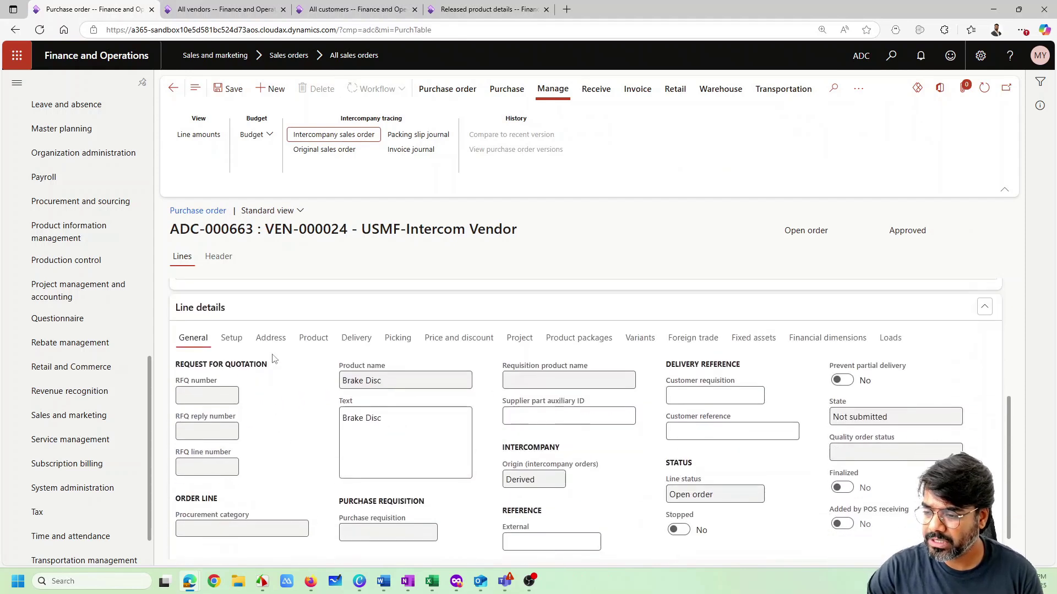
click(271, 338)
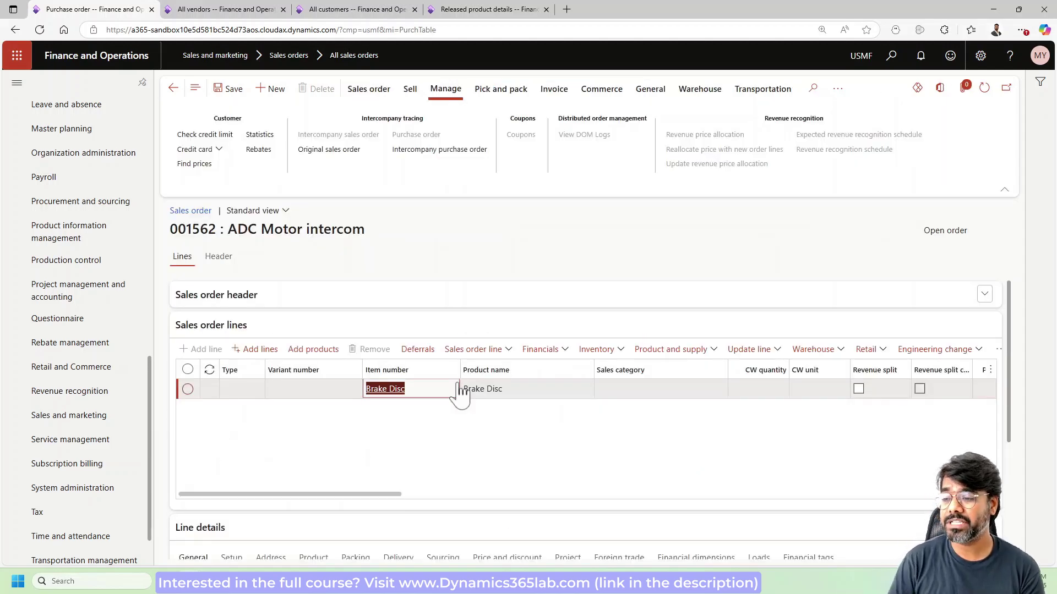
Check the delivery address on the Brake Disc line of the USMF intercompany sales order.
scroll(276, 464, down, 2)
click(272, 449)
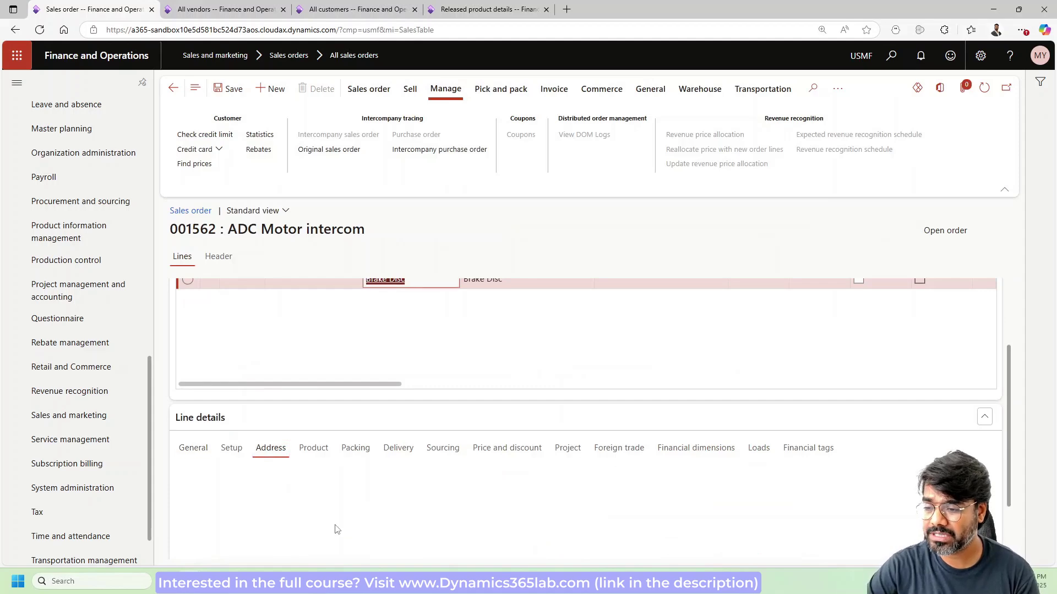
scroll(358, 495, down, 2)
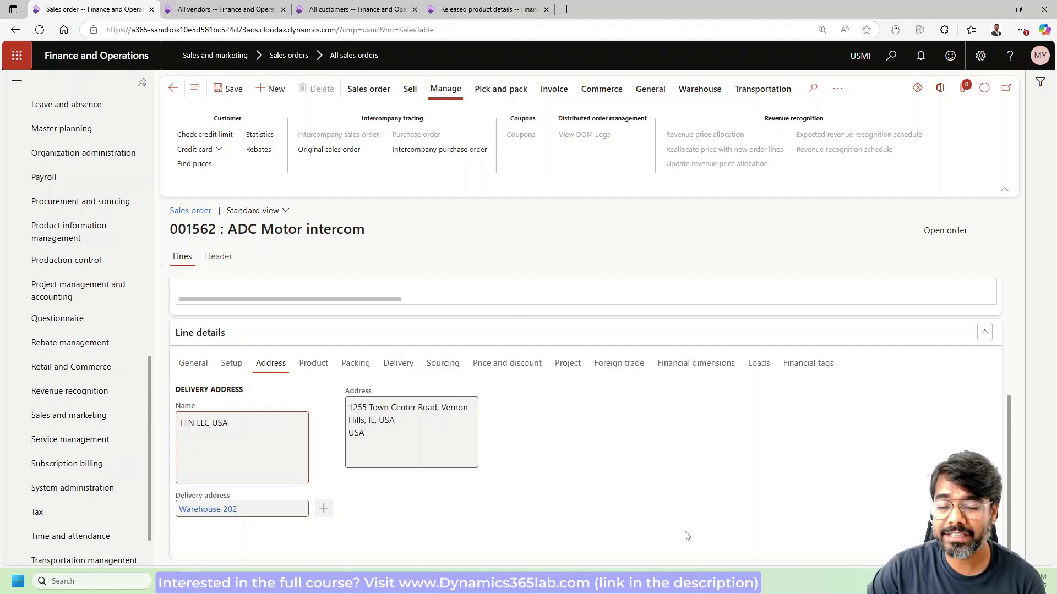
Confirm the USMF intercompany sales order for ADC Motor intercom.
scroll(699, 528, up, 4)
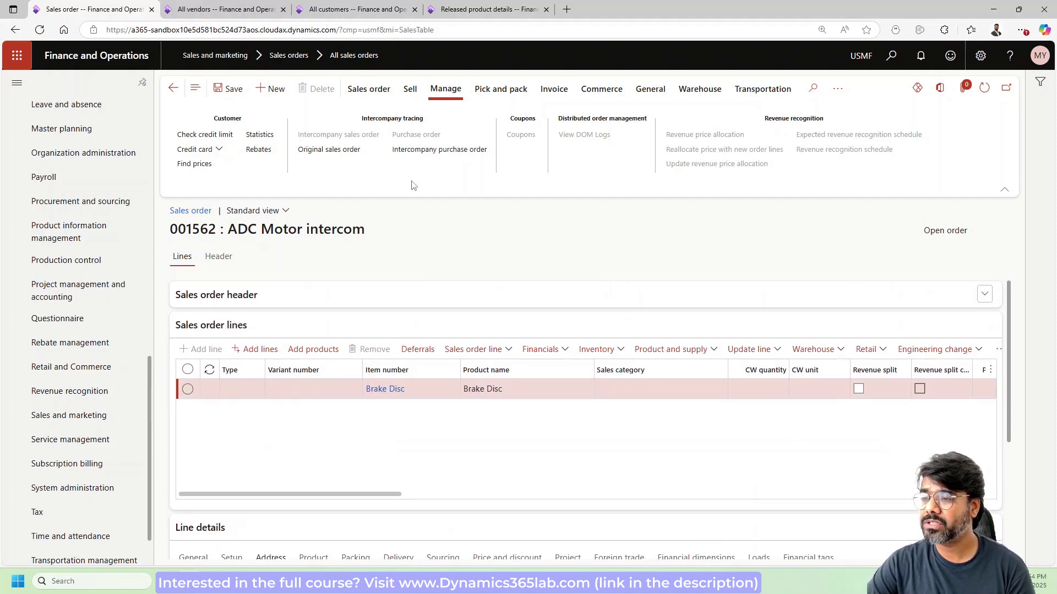
click(370, 90)
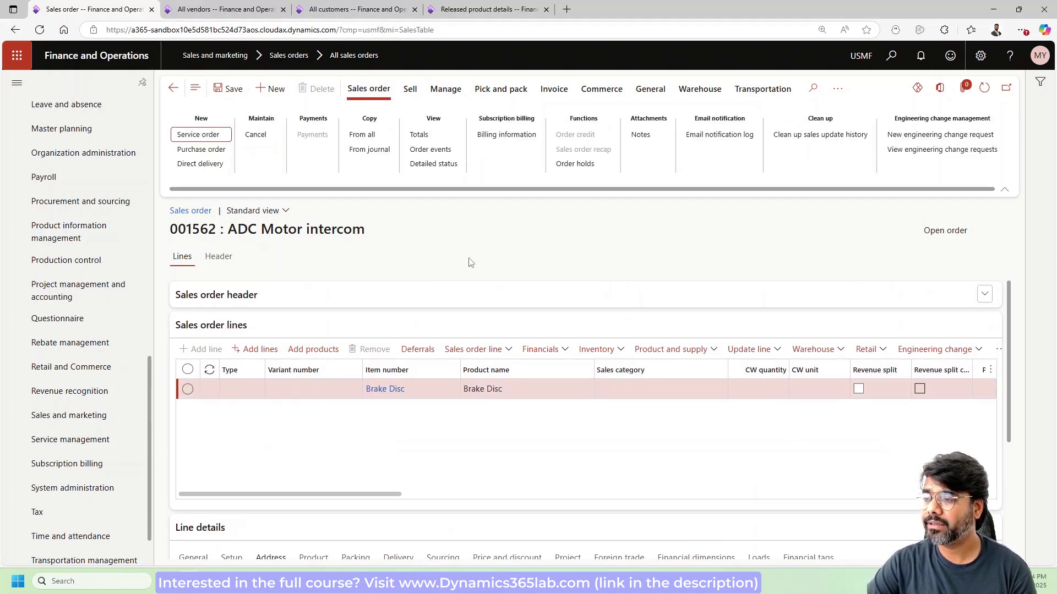
click(411, 90)
click(746, 134)
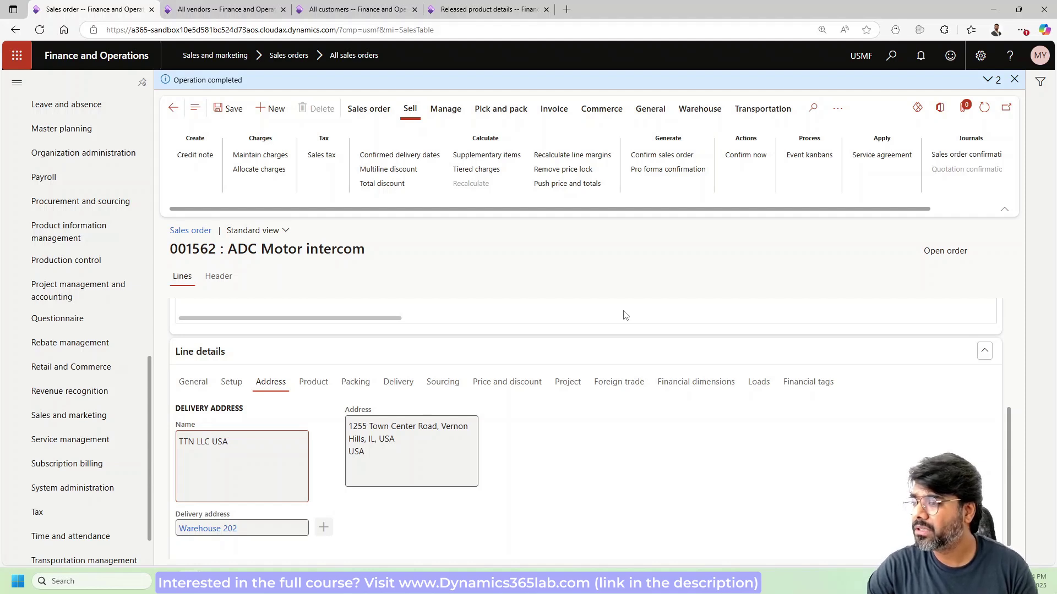
Post the packing slip for the full quantity of the USMF intercompany sales order without printing it.
click(513, 118)
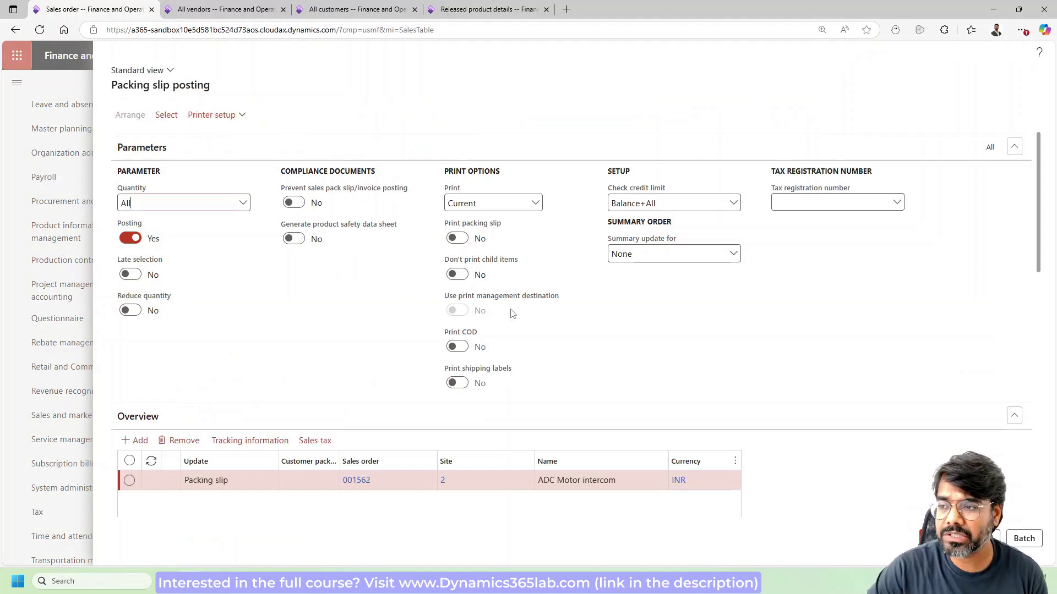
scroll(531, 336, down, 5)
scroll(550, 358, down, 2)
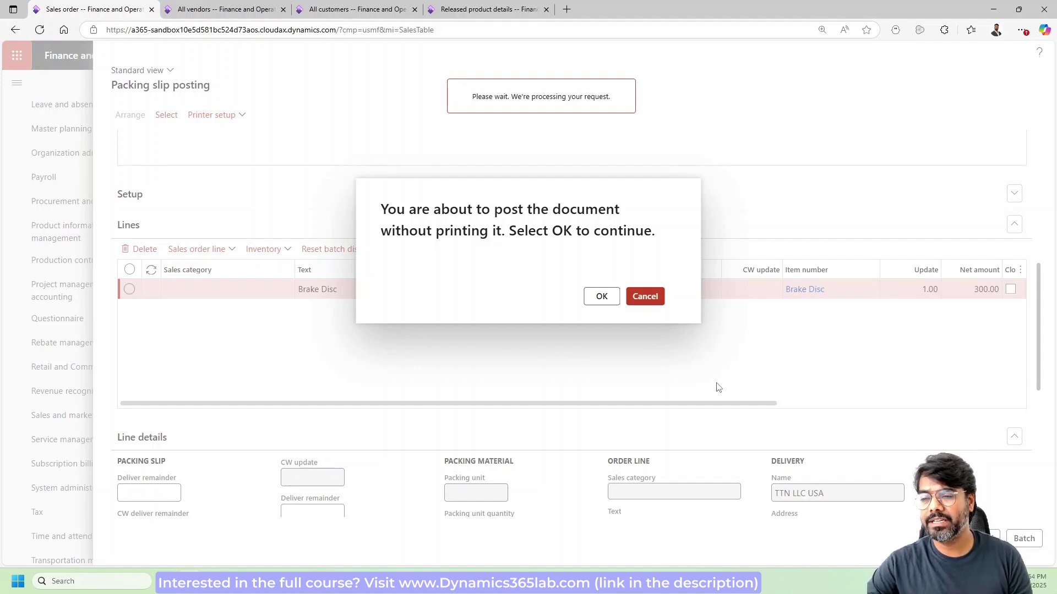
key(Return)
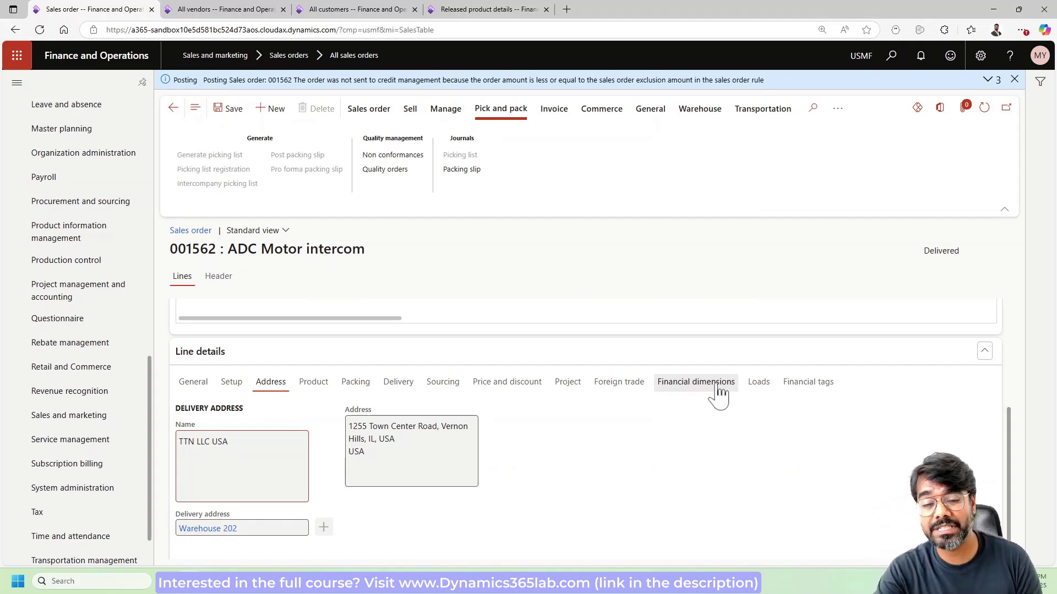
Return to the ADC intercompany purchase order and check its status and the Brake Disc line's setup details.
click(170, 110)
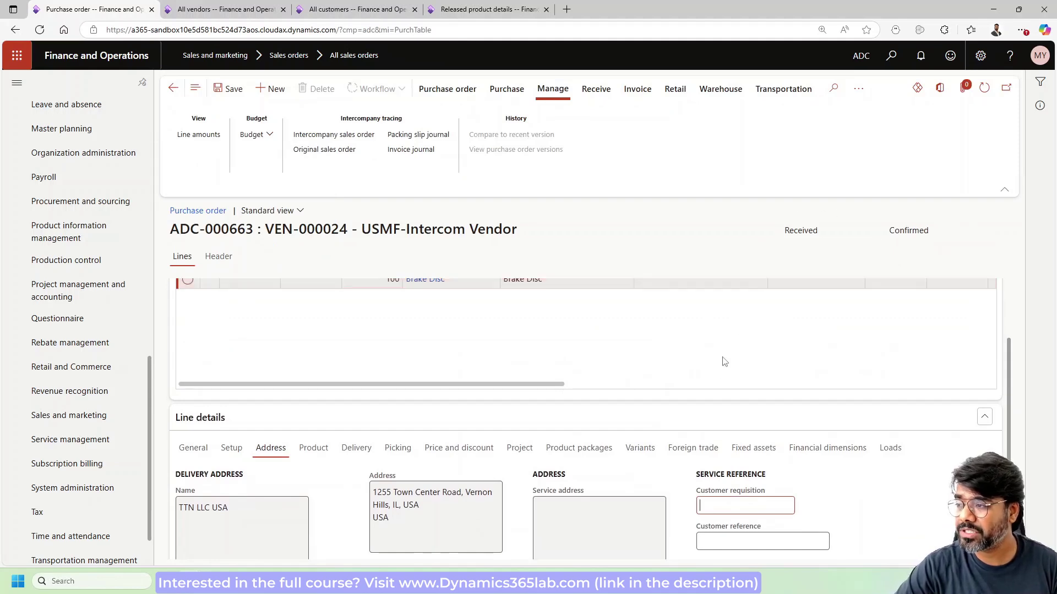
scroll(717, 385, up, 2)
scroll(719, 393, down, 3)
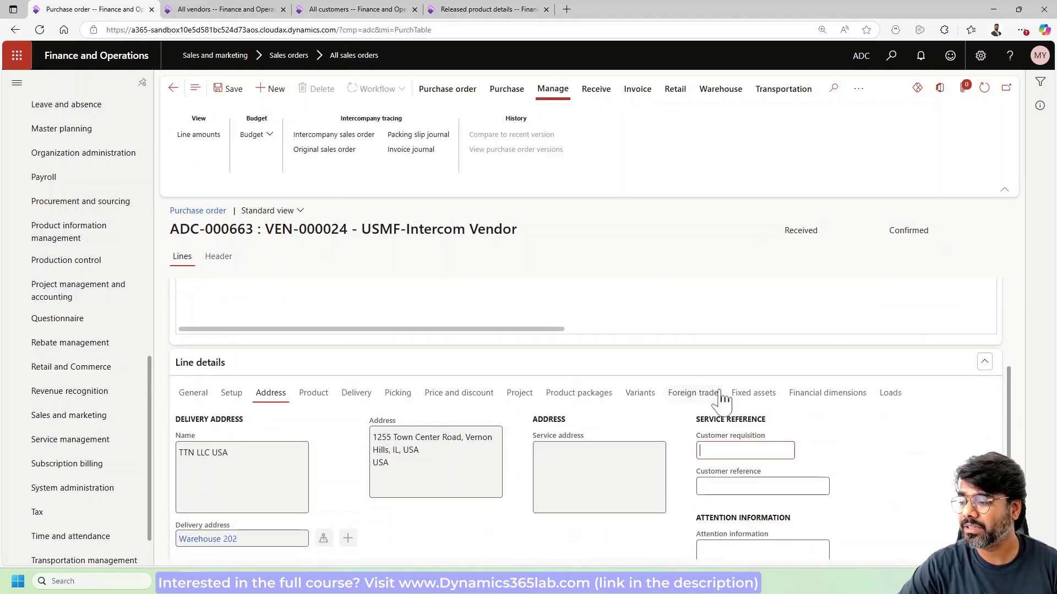
click(231, 393)
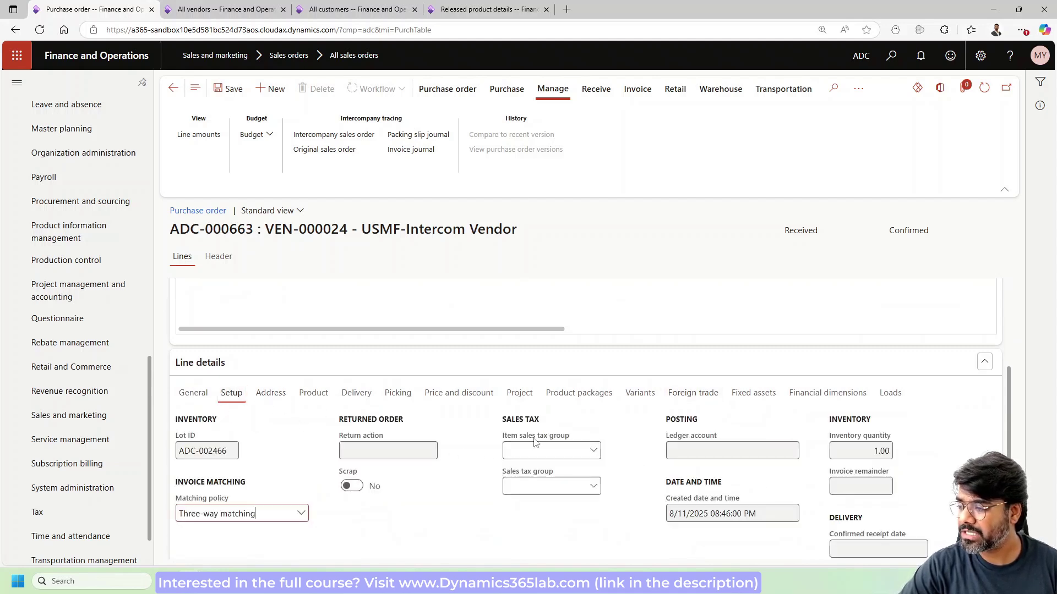
scroll(536, 443, up, 3)
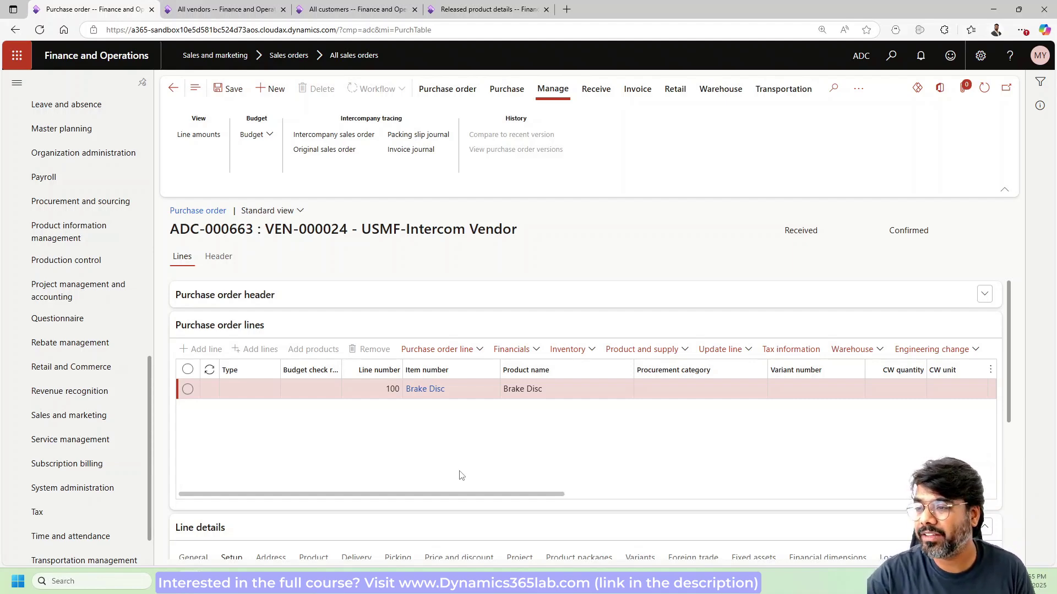
Reopen the USMF intercompany sales order from the ADC purchase order and start generating its invoice.
click(363, 148)
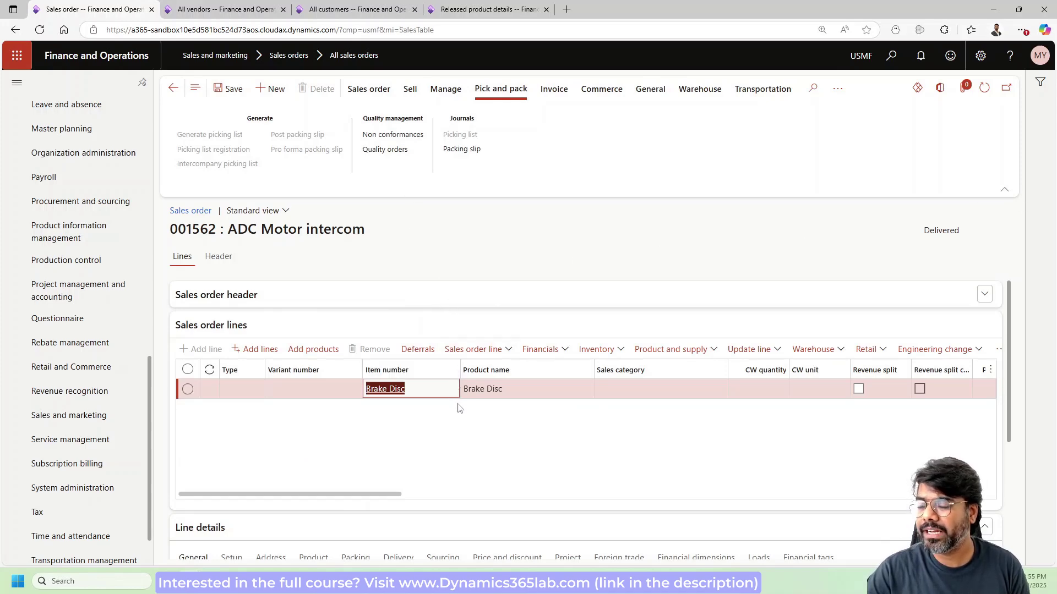
click(553, 89)
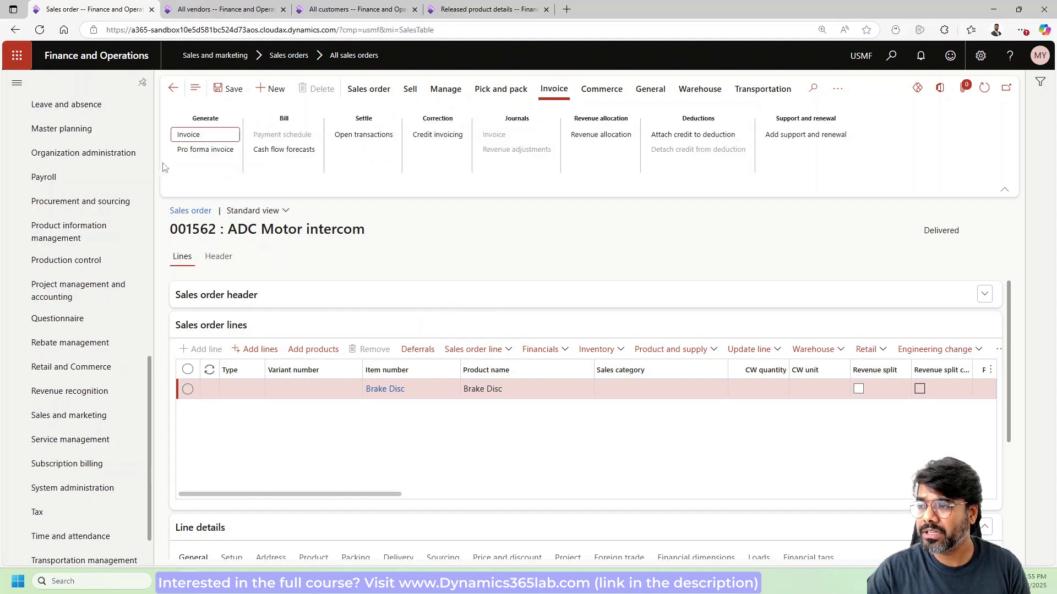
click(198, 138)
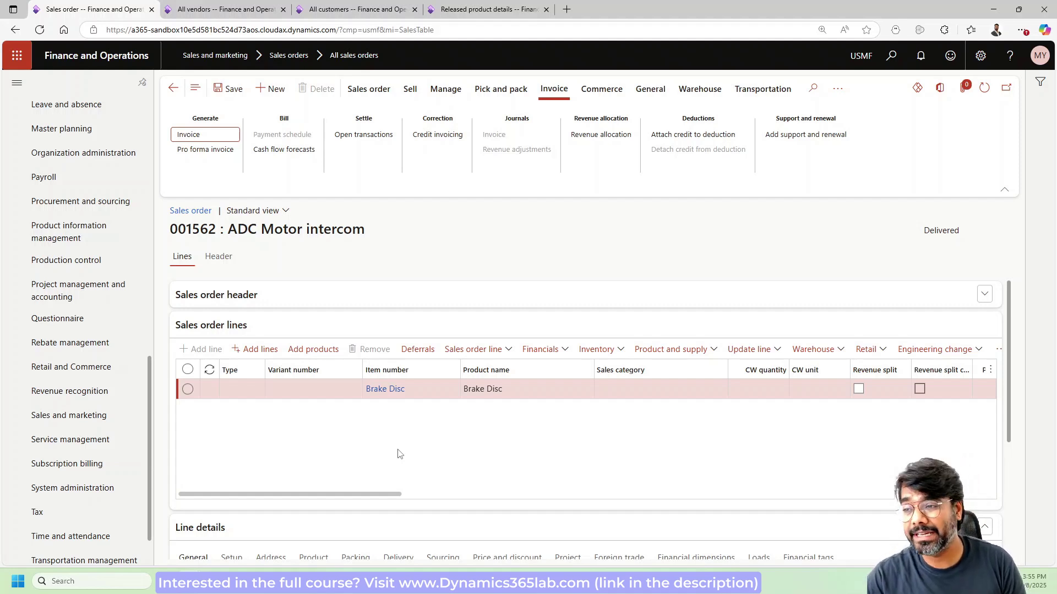
Enable automatic invoice posting for direct-delivery intercompany purchase orders in the USMF-Intercom Vendor's purchase order policies, save, and accept the change for open orders.
click(239, 16)
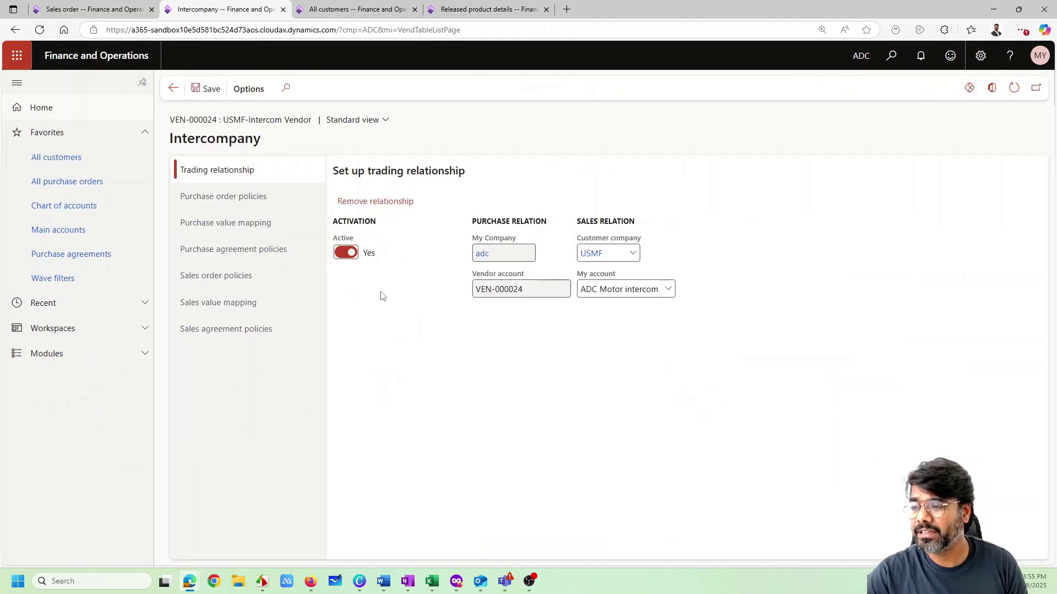
click(242, 198)
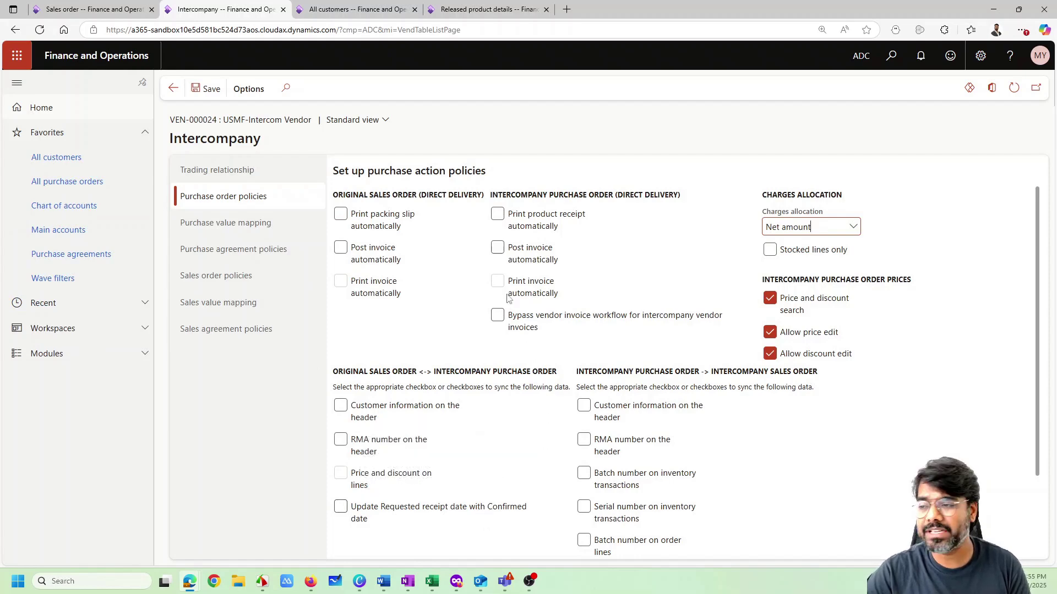
click(498, 247)
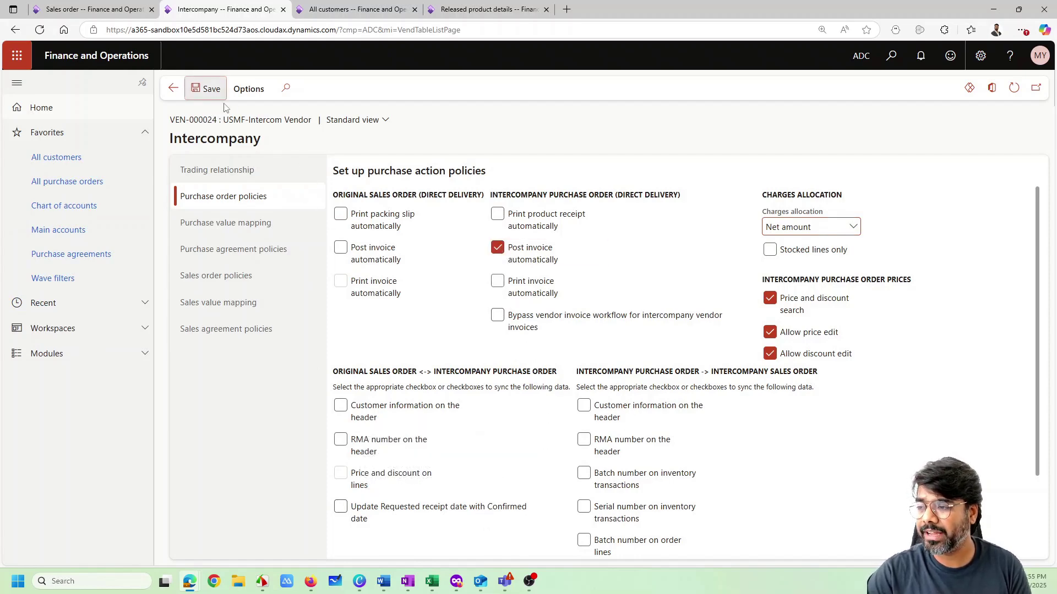
click(212, 90)
click(604, 295)
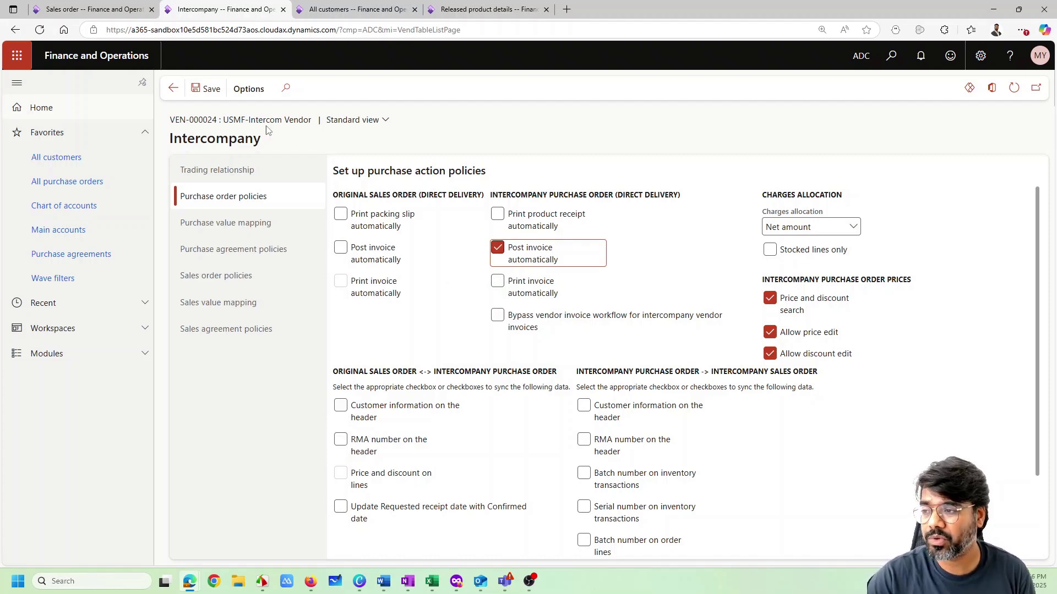
click(204, 93)
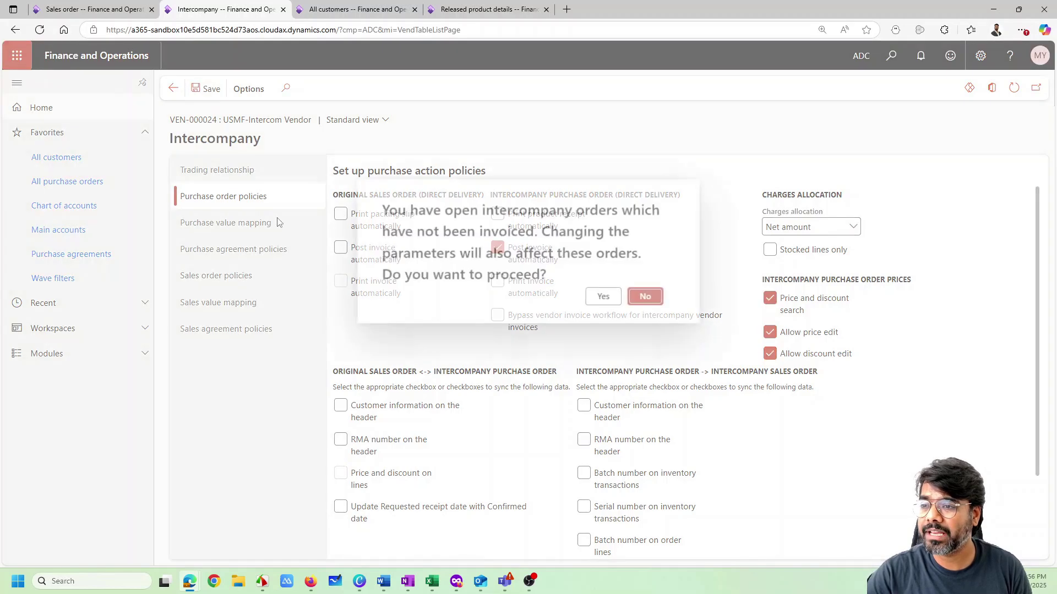
click(602, 300)
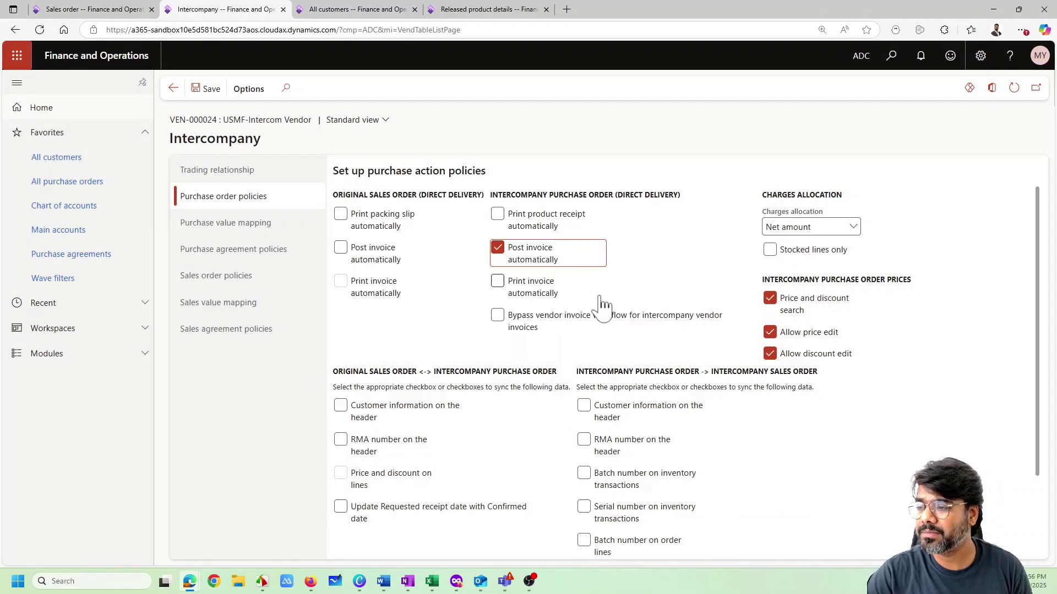
click(216, 226)
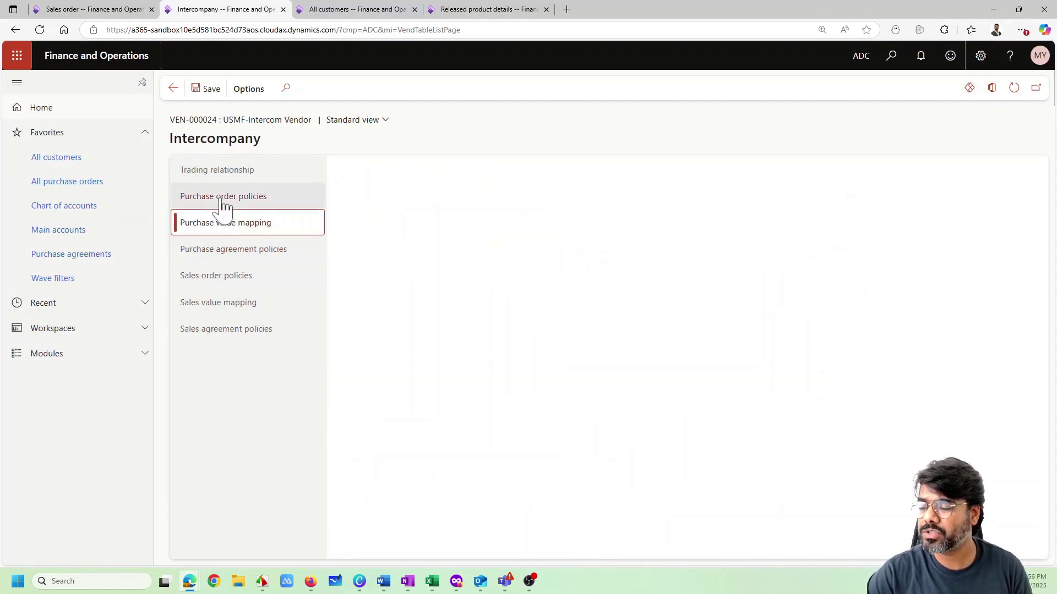
click(223, 199)
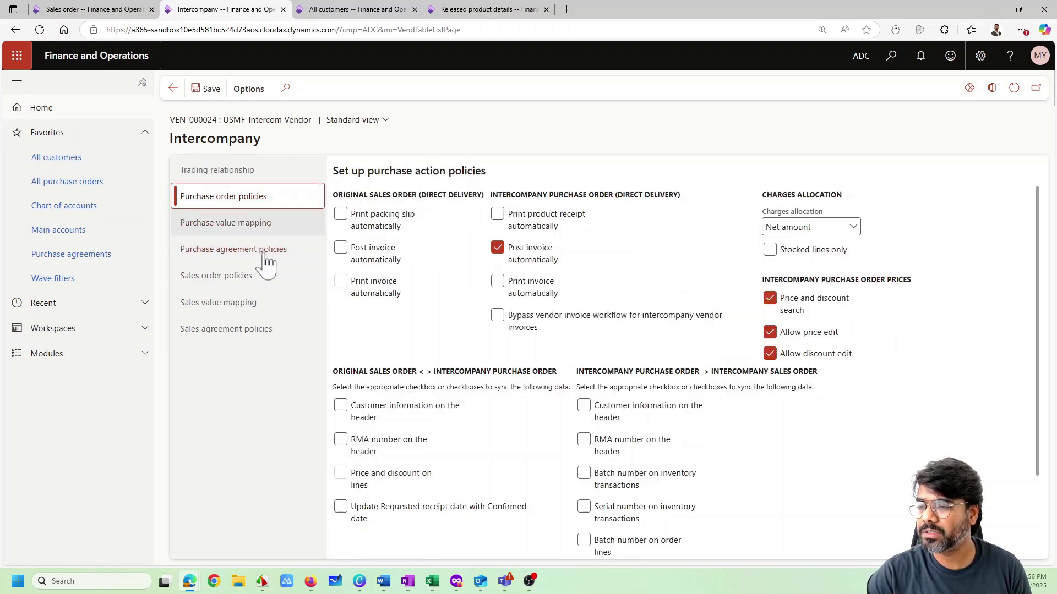
Post the USMF intercompany sales order's invoice for the packing slip quantity without printing it.
click(103, 8)
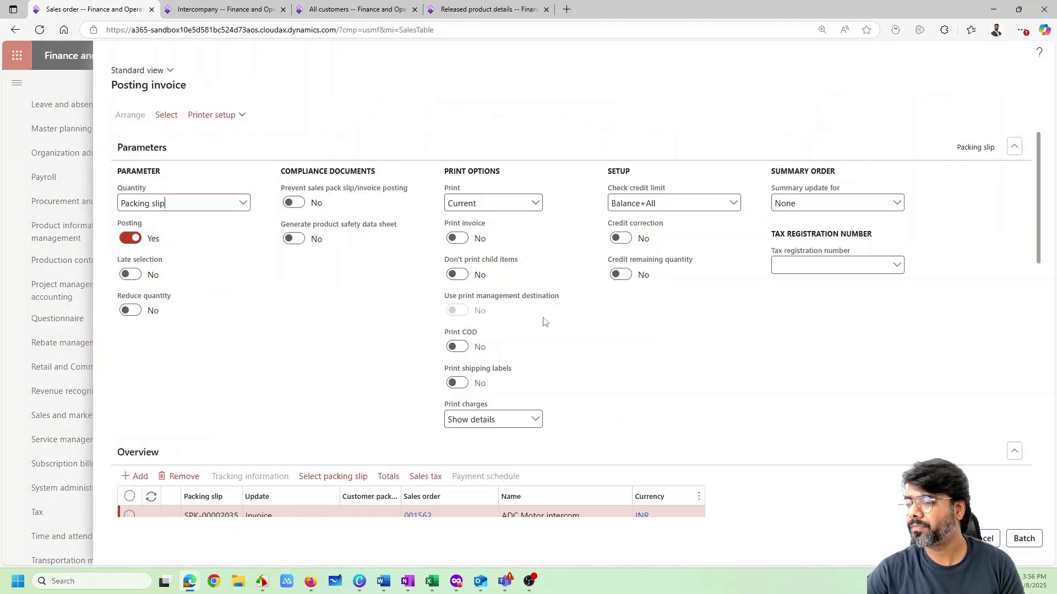
scroll(543, 319, down, 8)
scroll(552, 407, down, 2)
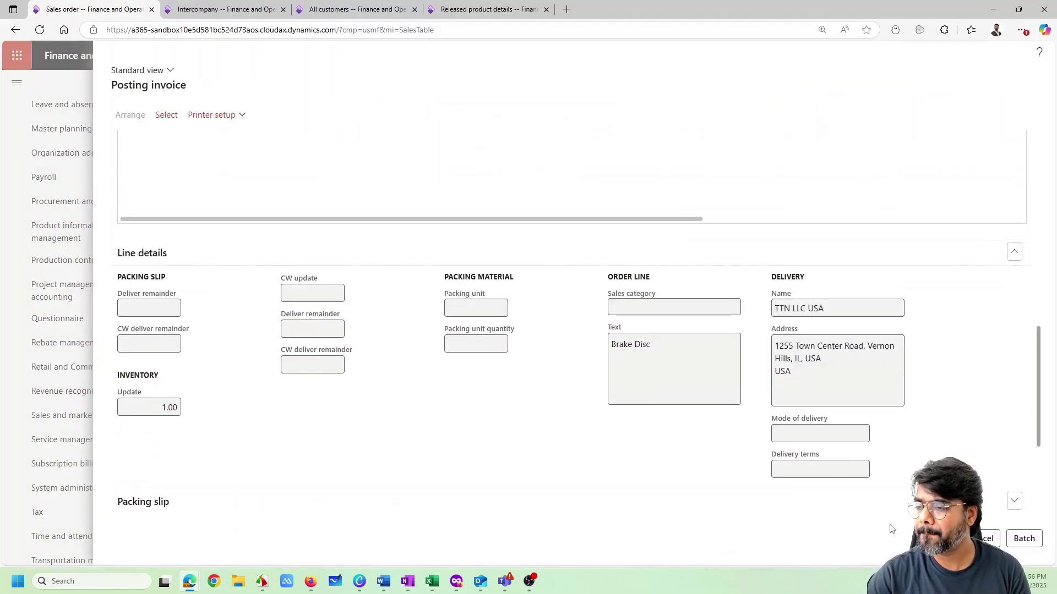
key(Return)
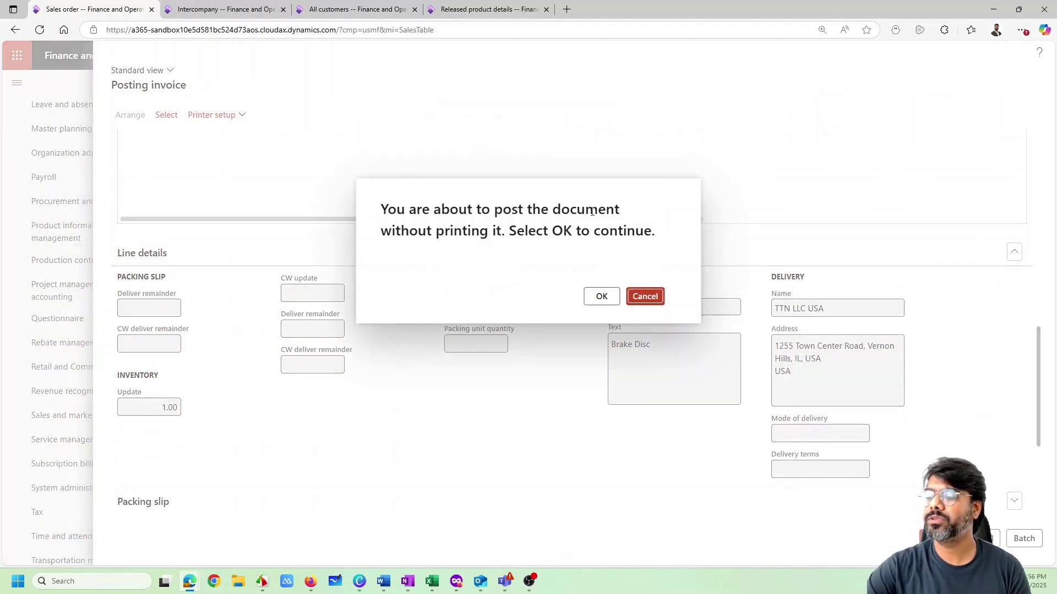
click(611, 298)
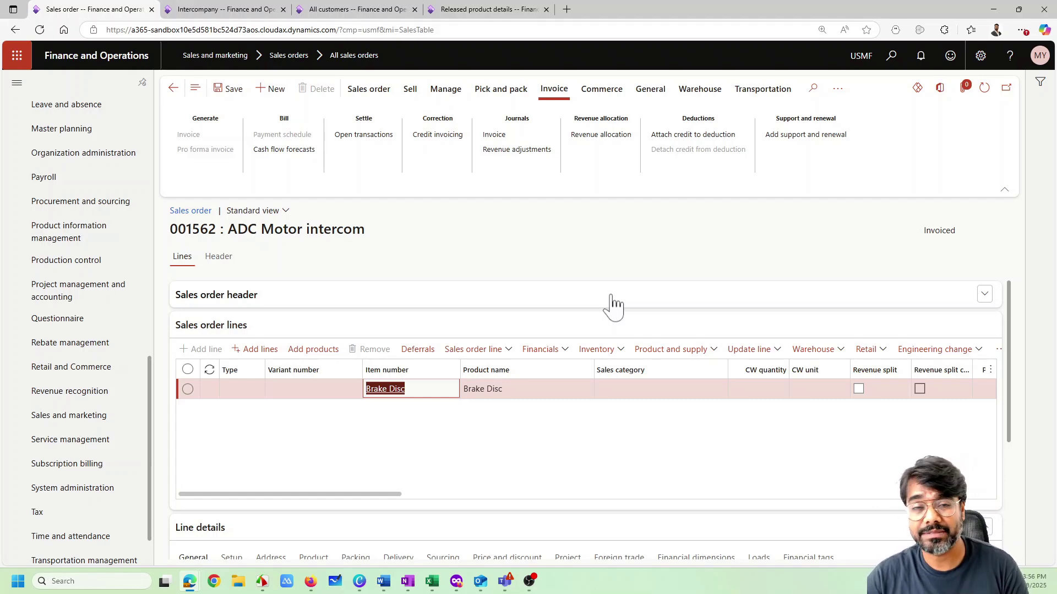
Check the ADC purchase order and the original TTN LLC USA sales order, and review the vendor's intercompany purchase order policies.
click(172, 88)
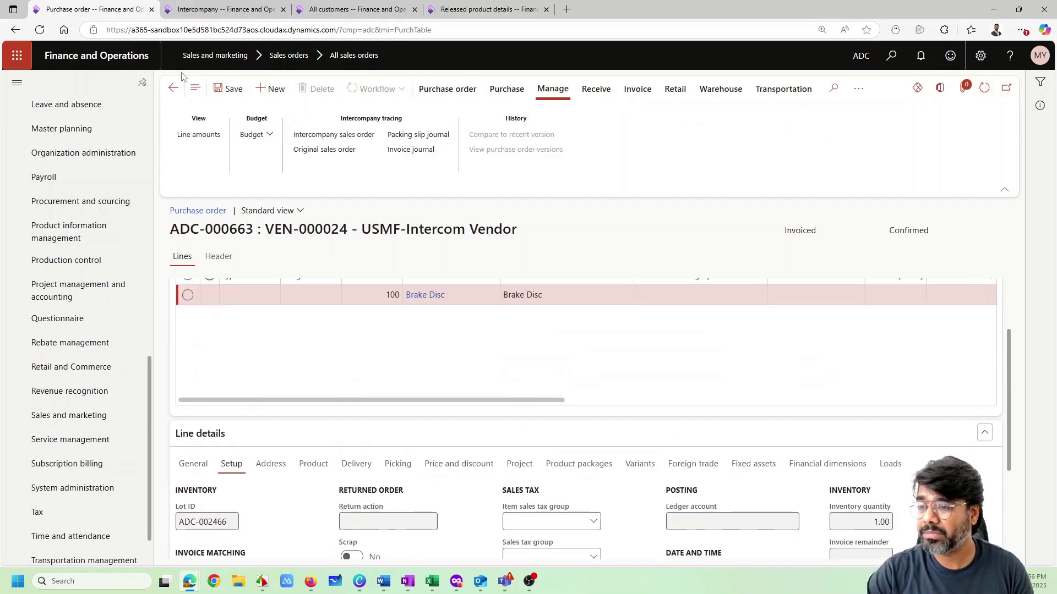
click(172, 88)
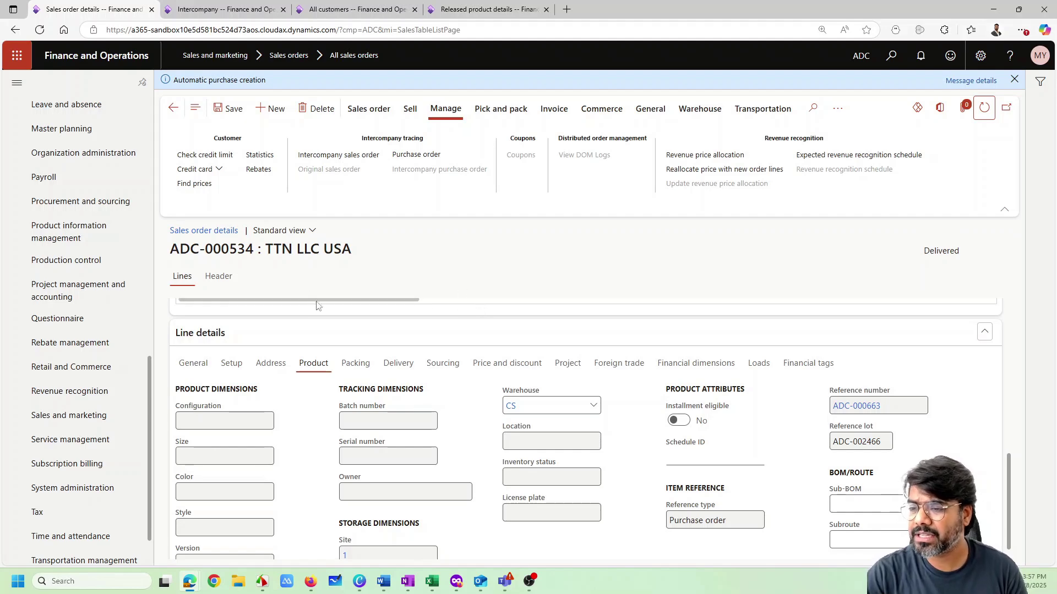
click(227, 11)
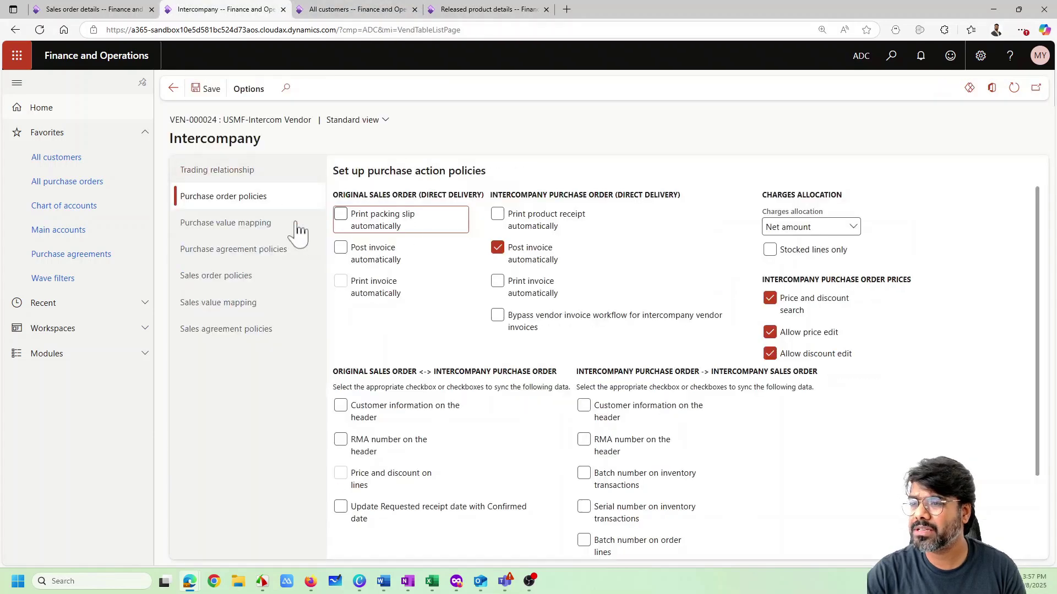
Turn off direct delivery for the Brake Disc released product in ADC.
click(499, 11)
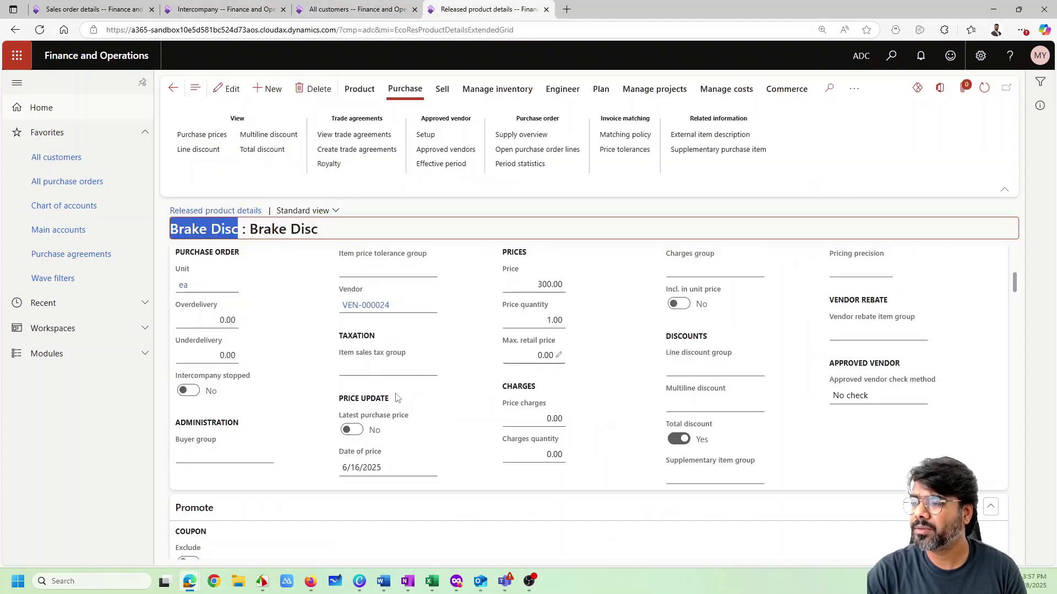
scroll(427, 419, up, 5)
scroll(432, 432, down, 10)
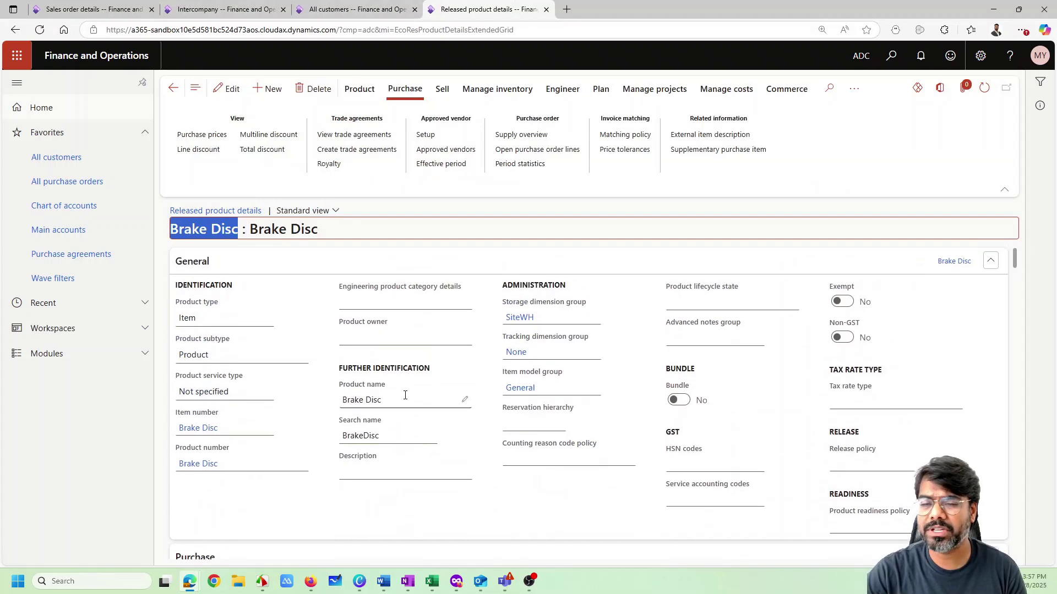
scroll(422, 491, down, 1)
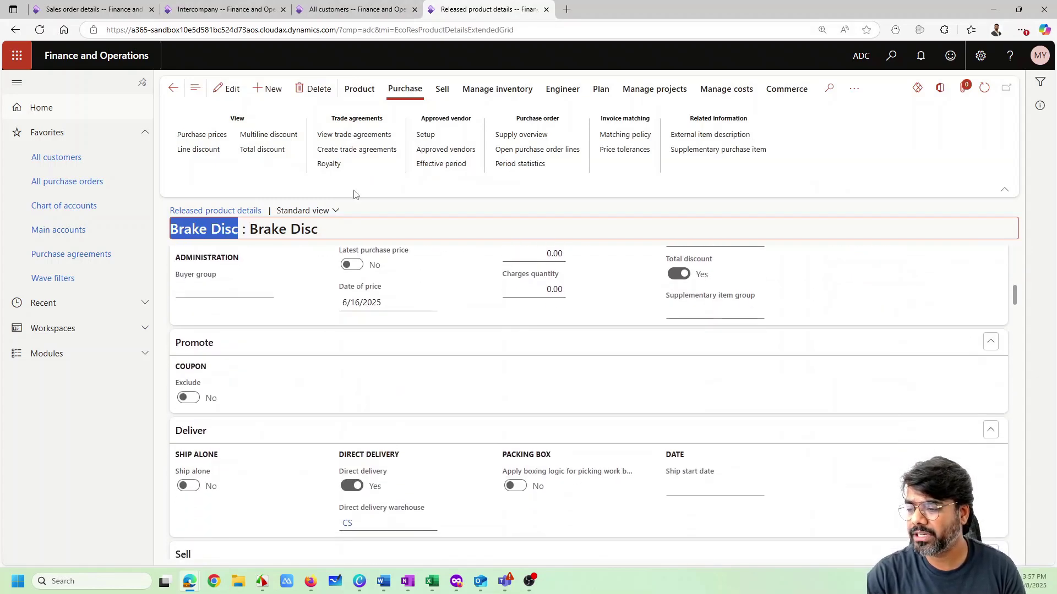
click(353, 487)
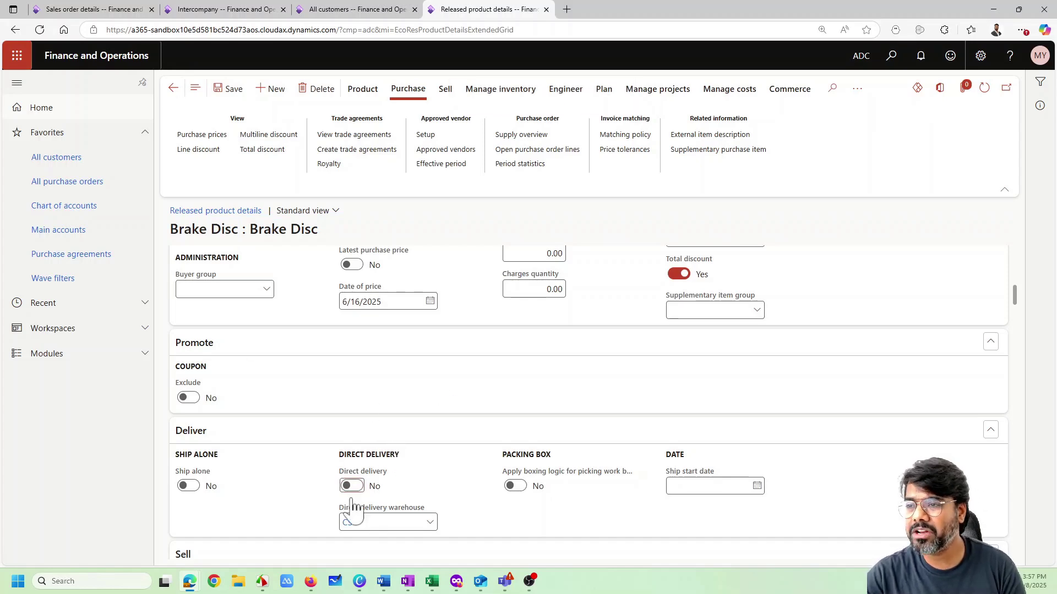
Create a sales order in ADC for customer TTN LLC USA with warehouse CS.
click(90, 9)
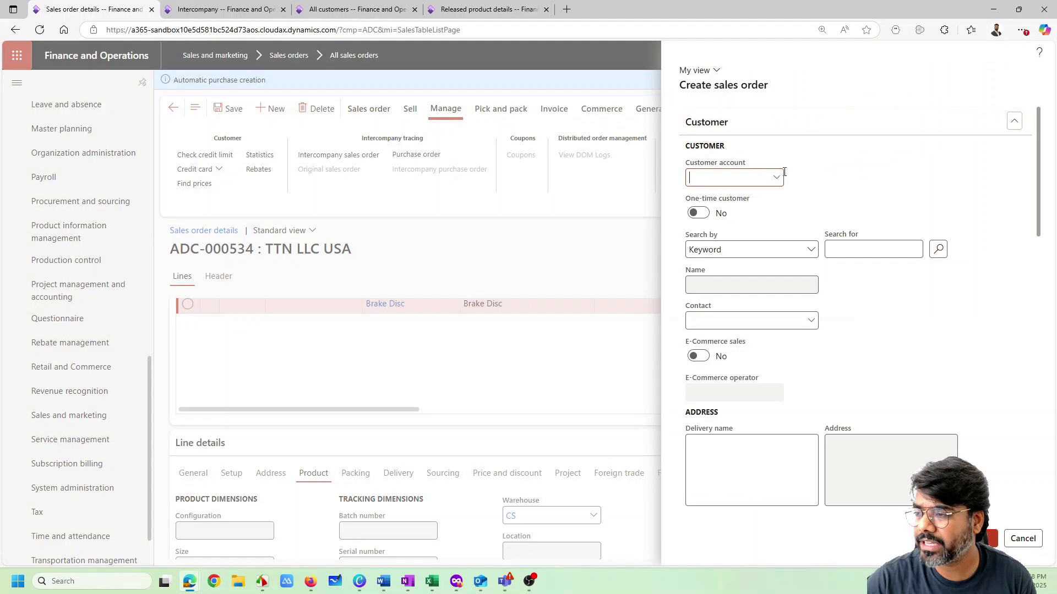
click(776, 177)
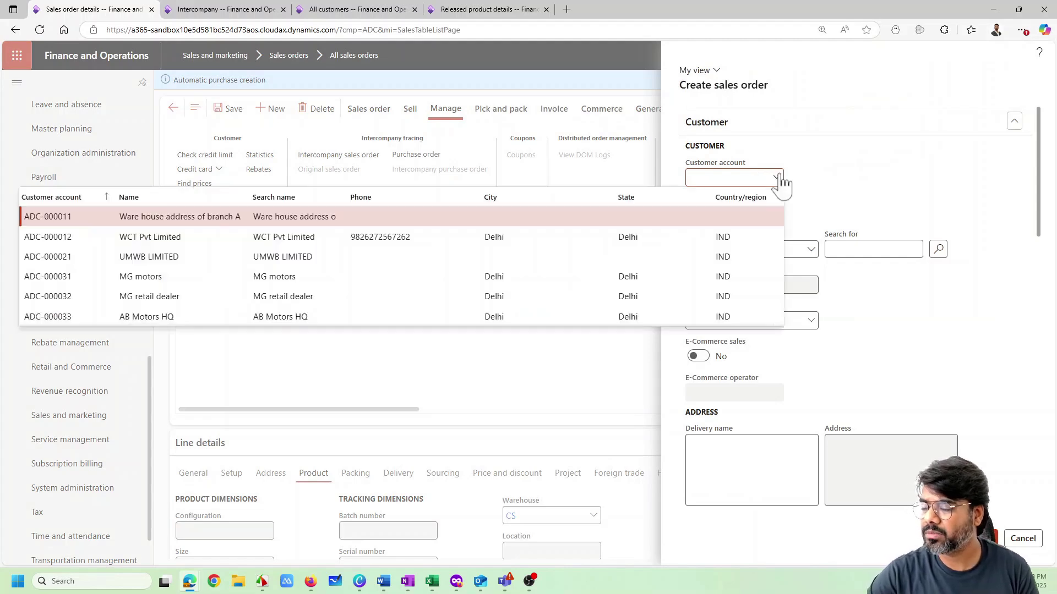
scroll(268, 274, down, 3)
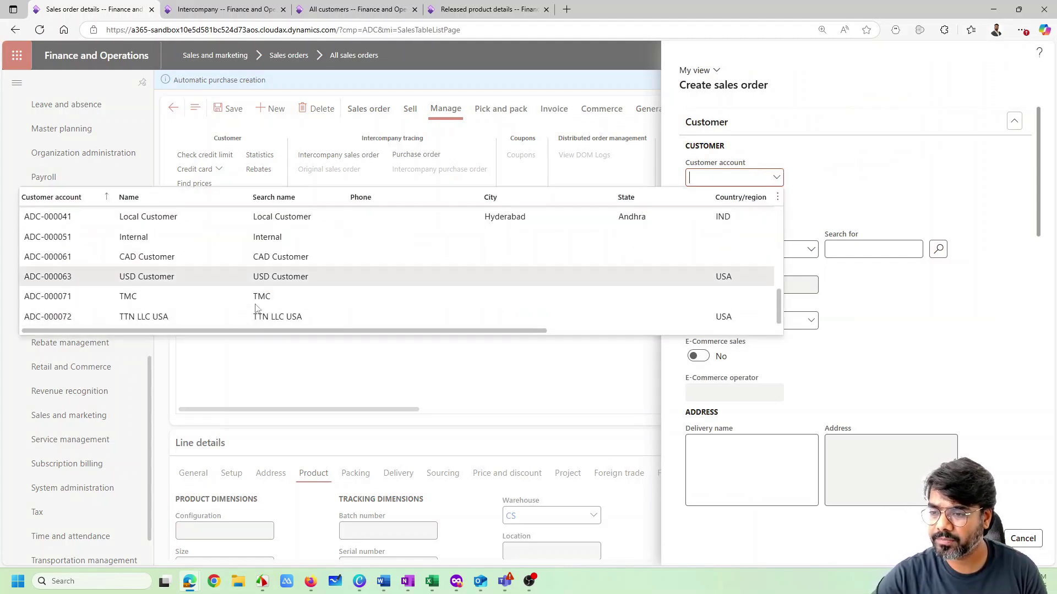
click(242, 317)
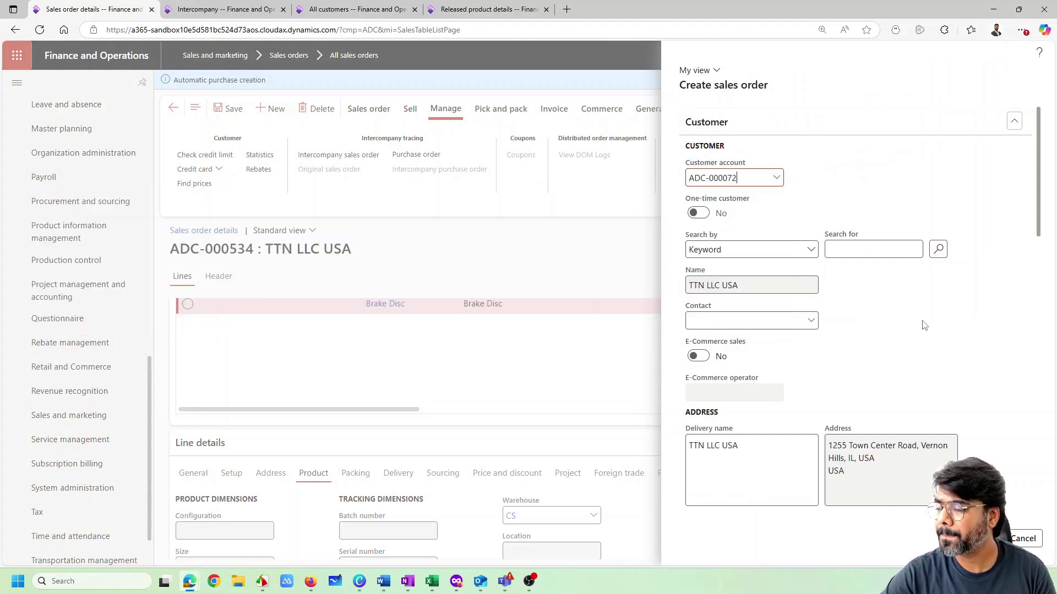
scroll(934, 330, down, 5)
click(930, 348)
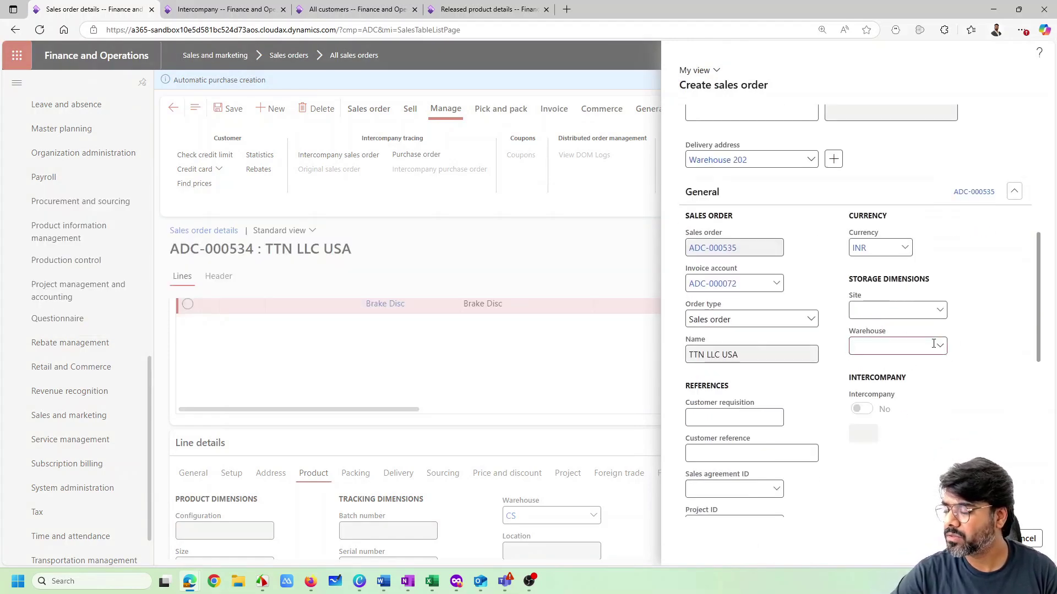
click(939, 346)
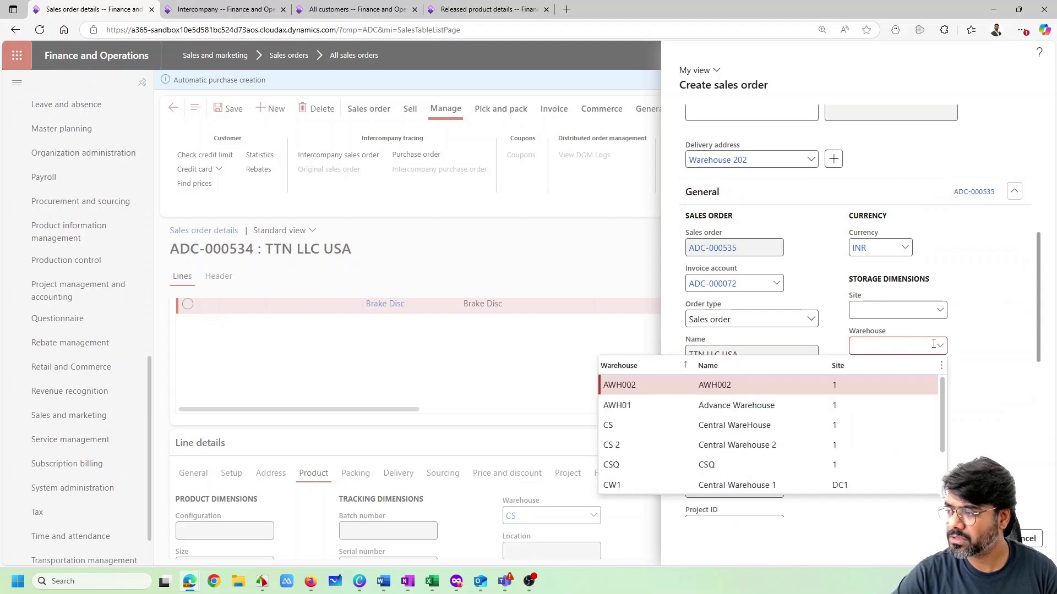
key(Return)
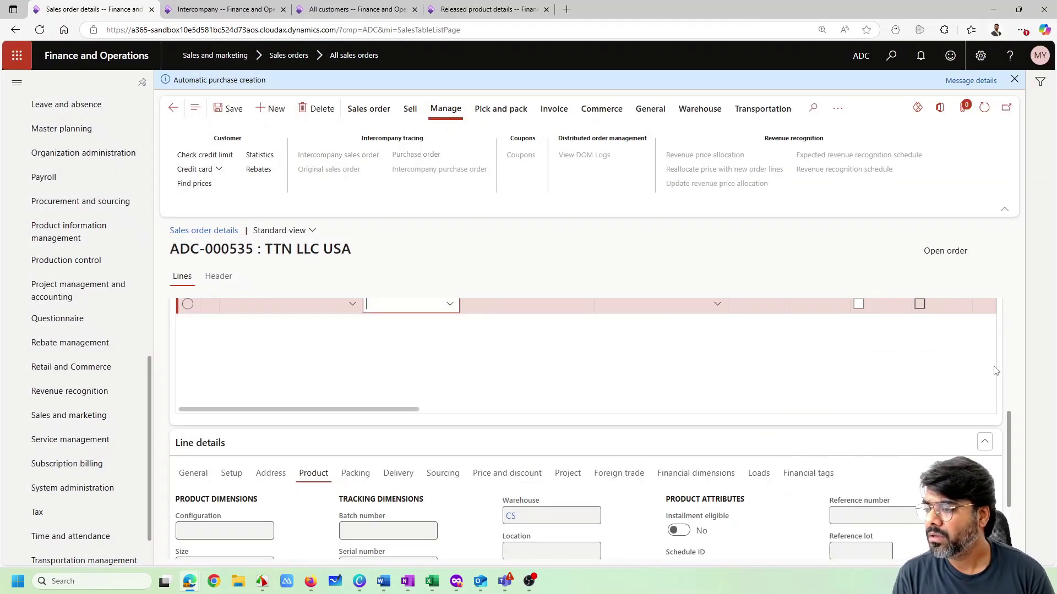
Enter Brake Disc as the item on the new order's first line and check the line's quantity and delivery type.
text(br)
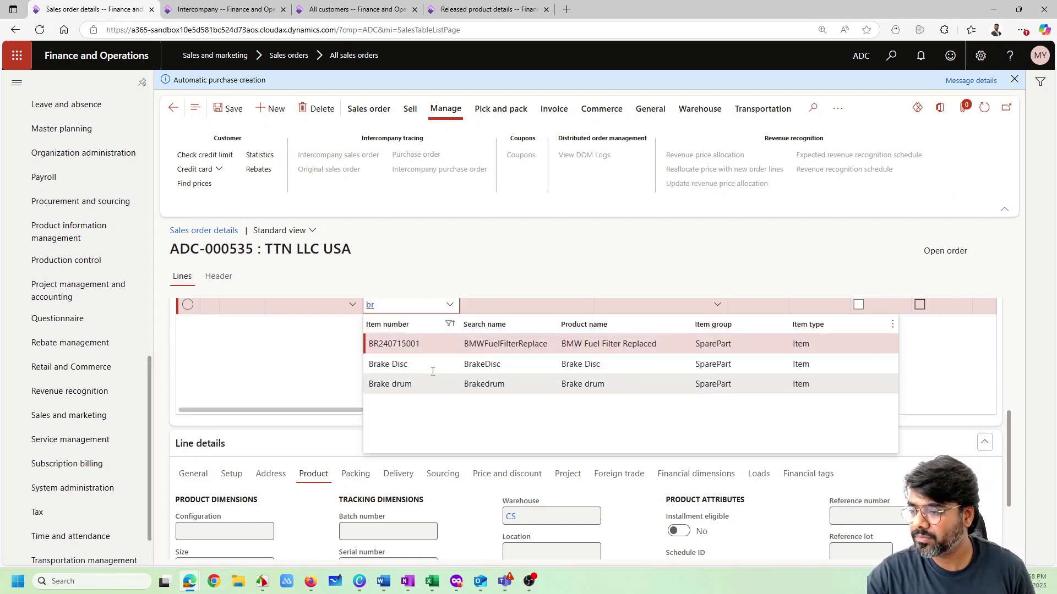
click(433, 370)
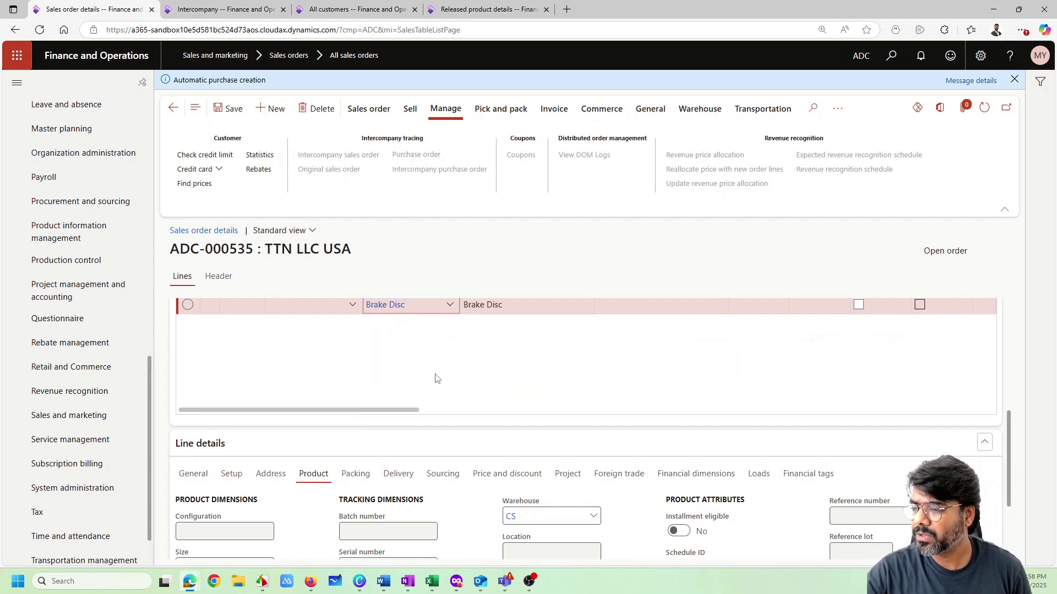
scroll(457, 386, up, 2)
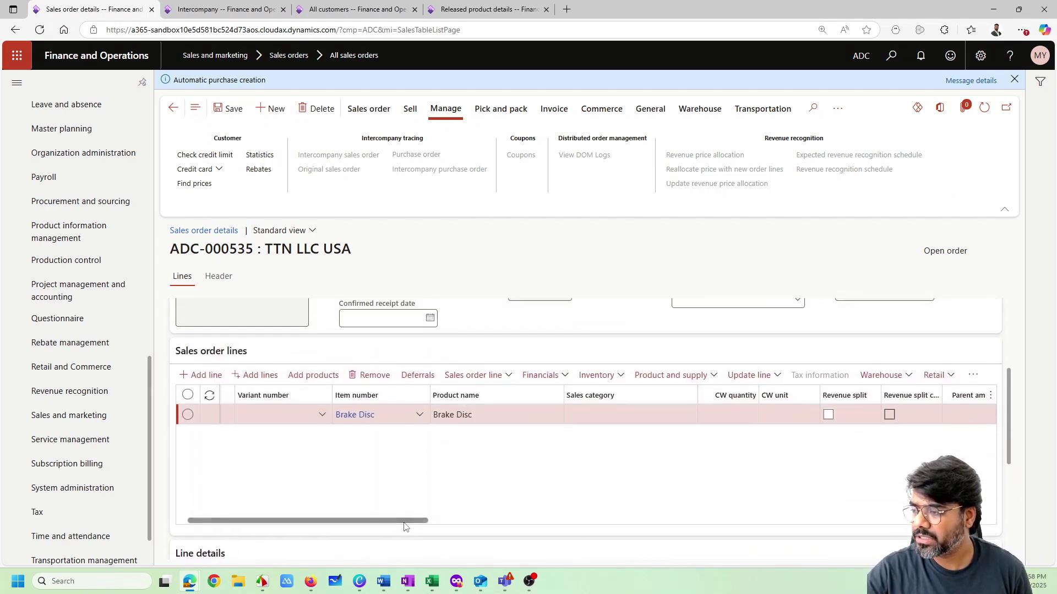
drag(405, 521, 597, 523)
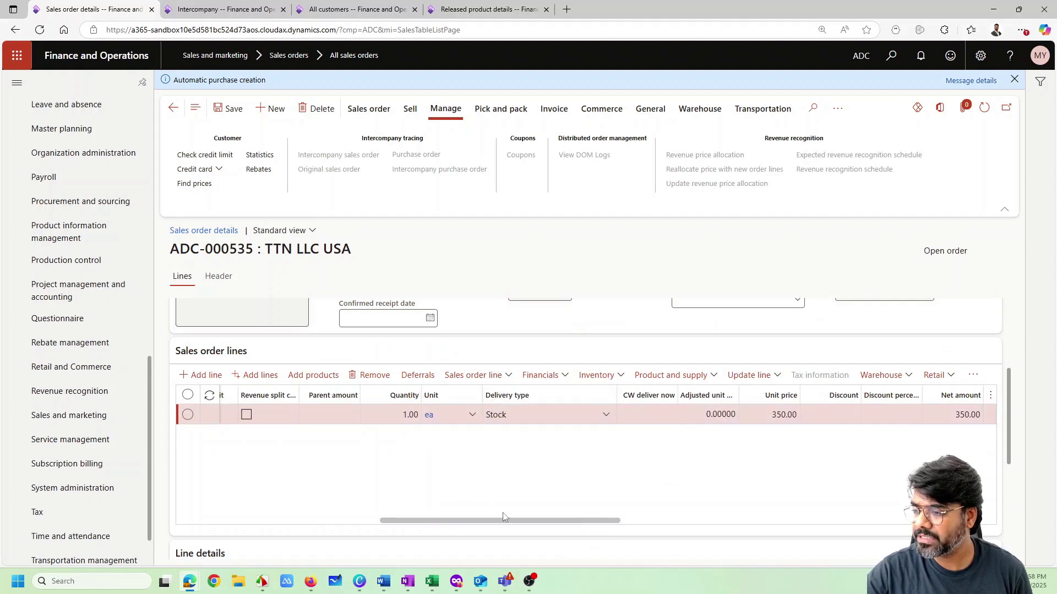
drag(503, 518, 286, 502)
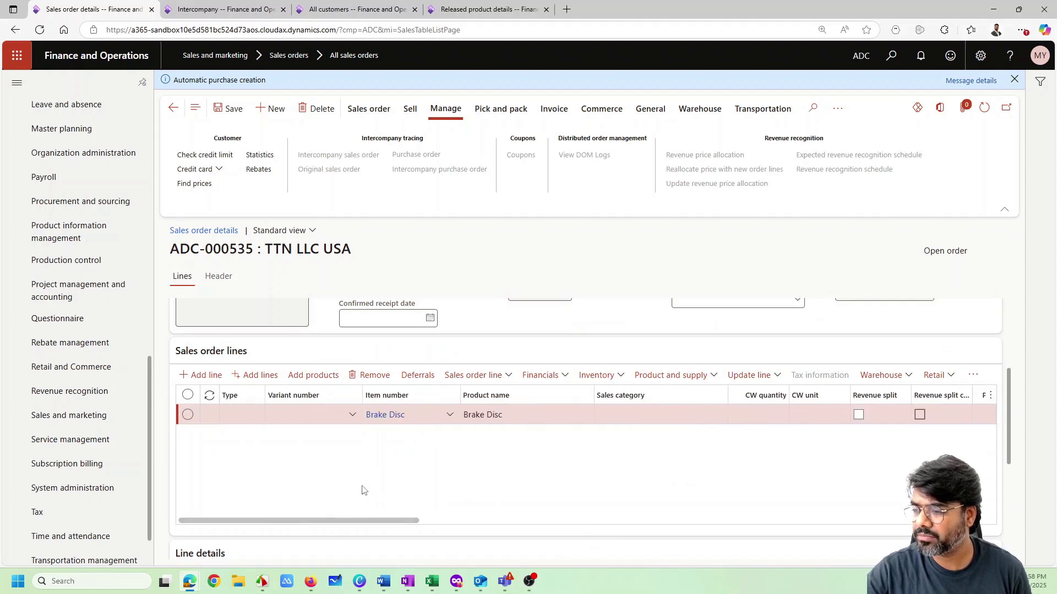
Examine the Brake Disc line's details and delivery type, and look for the direct delivery command on the sales order.
scroll(369, 468, down, 3)
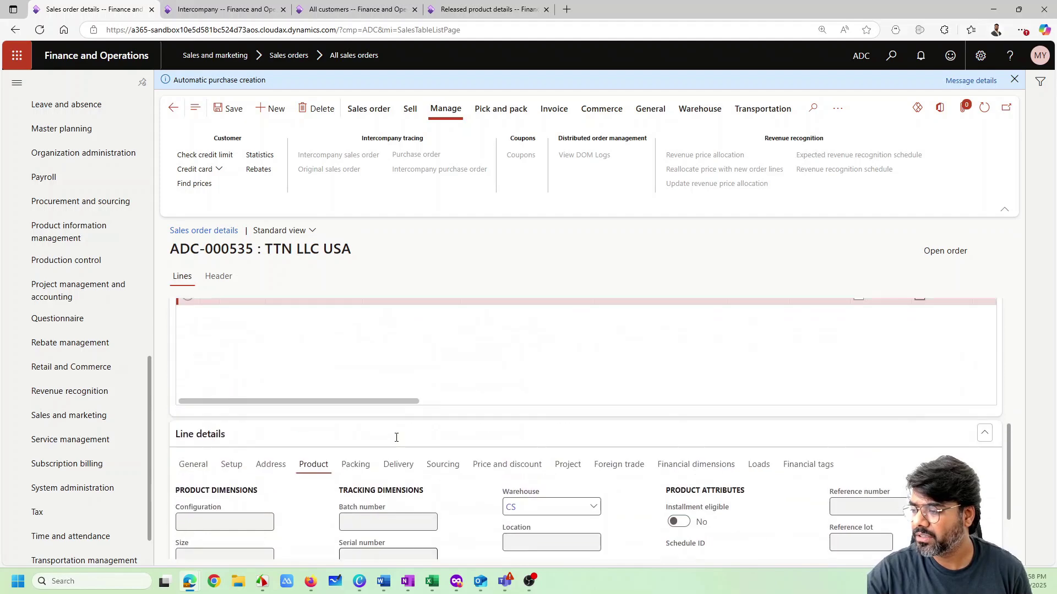
scroll(396, 438, up, 3)
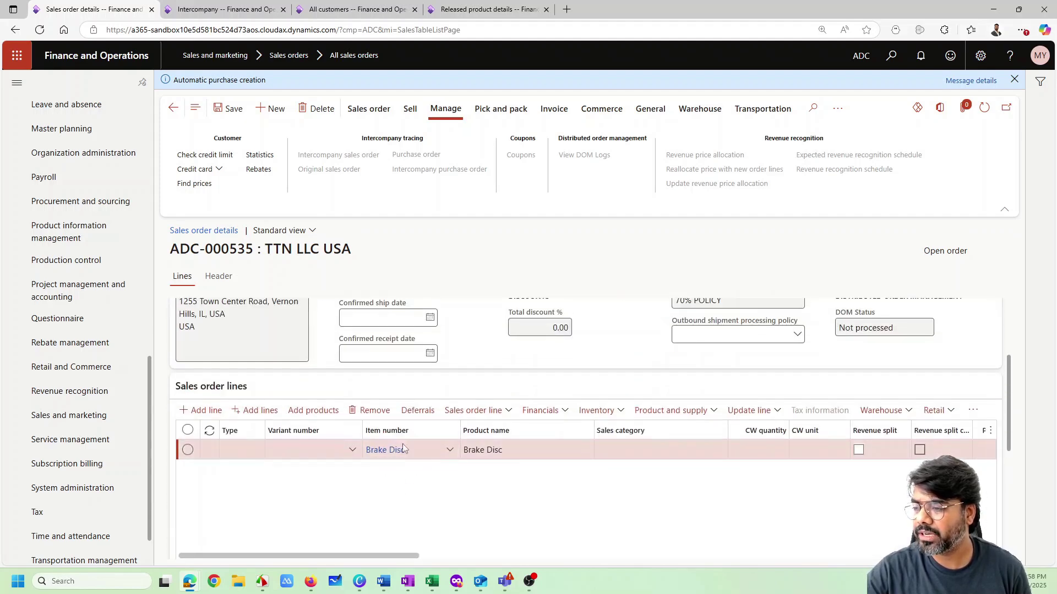
drag(398, 556, 501, 559)
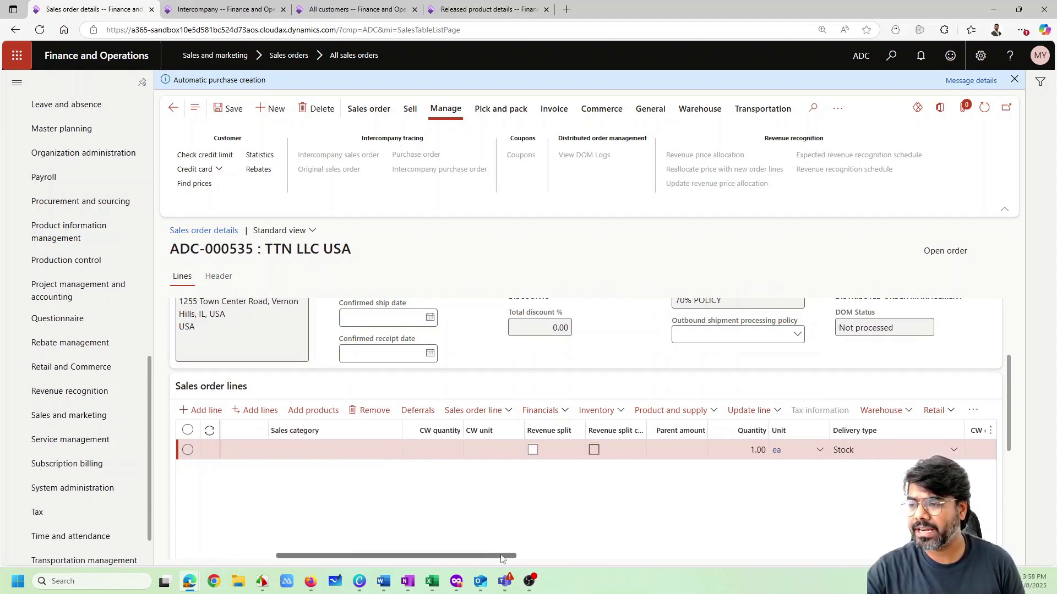
scroll(495, 522, down, 5)
scroll(495, 441, up, 5)
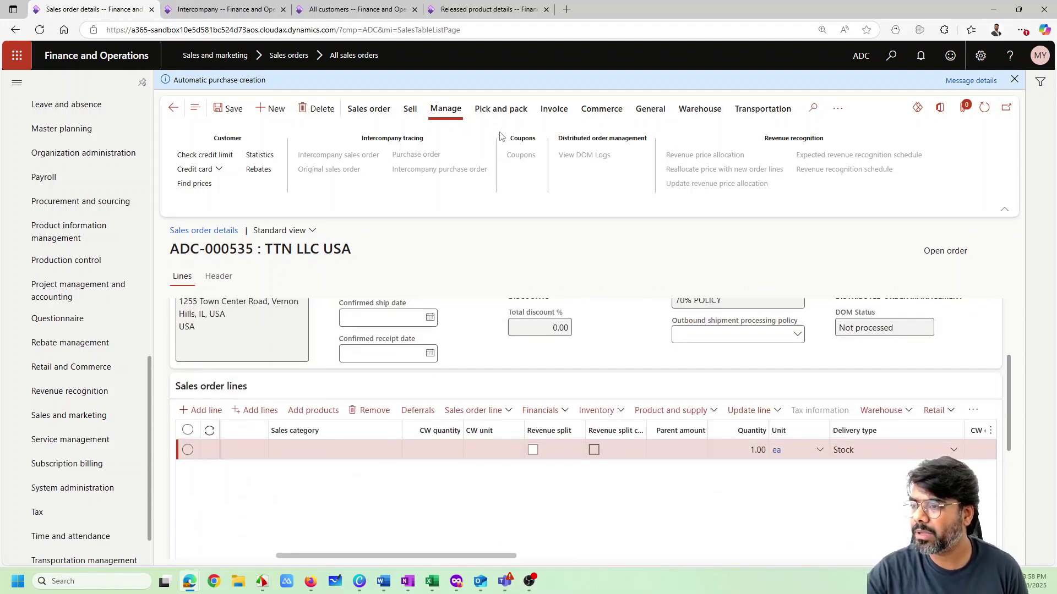
click(411, 109)
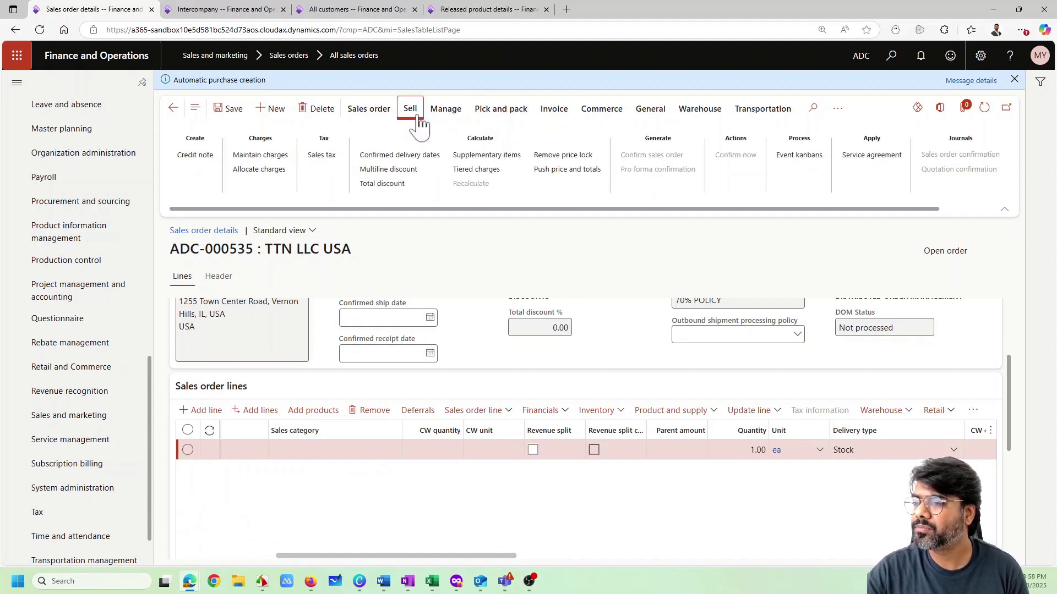
click(370, 109)
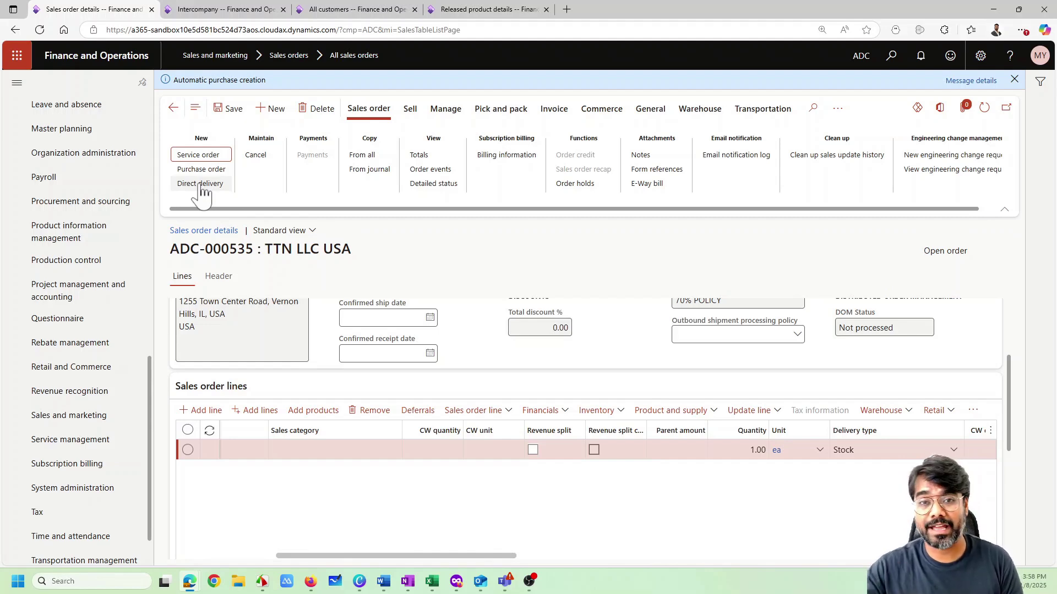
Save the sales order with the Stock delivery type and open the details of the automatic purchase creation message.
click(852, 450)
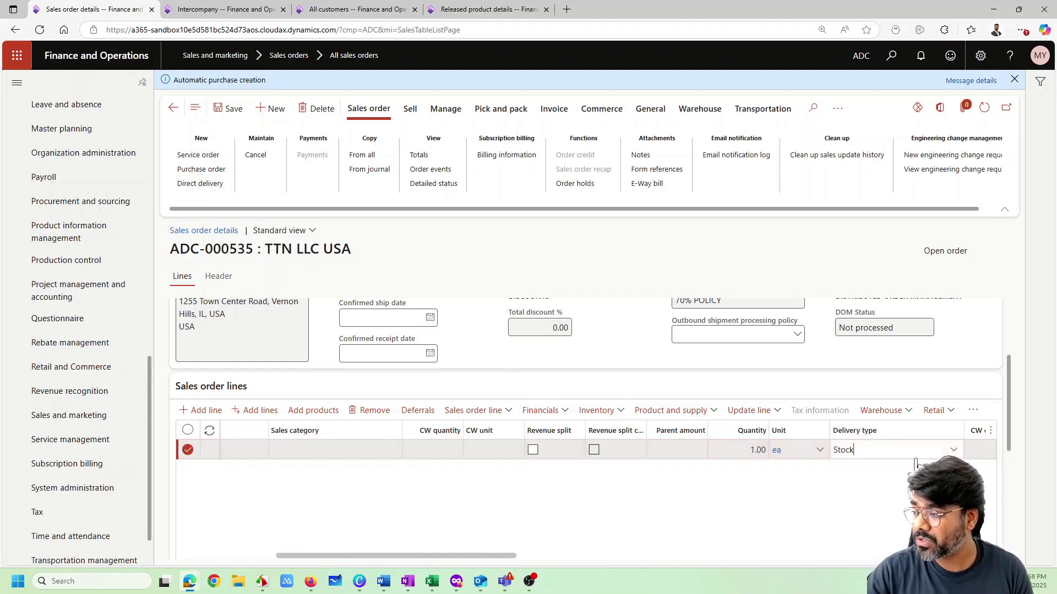
click(872, 430)
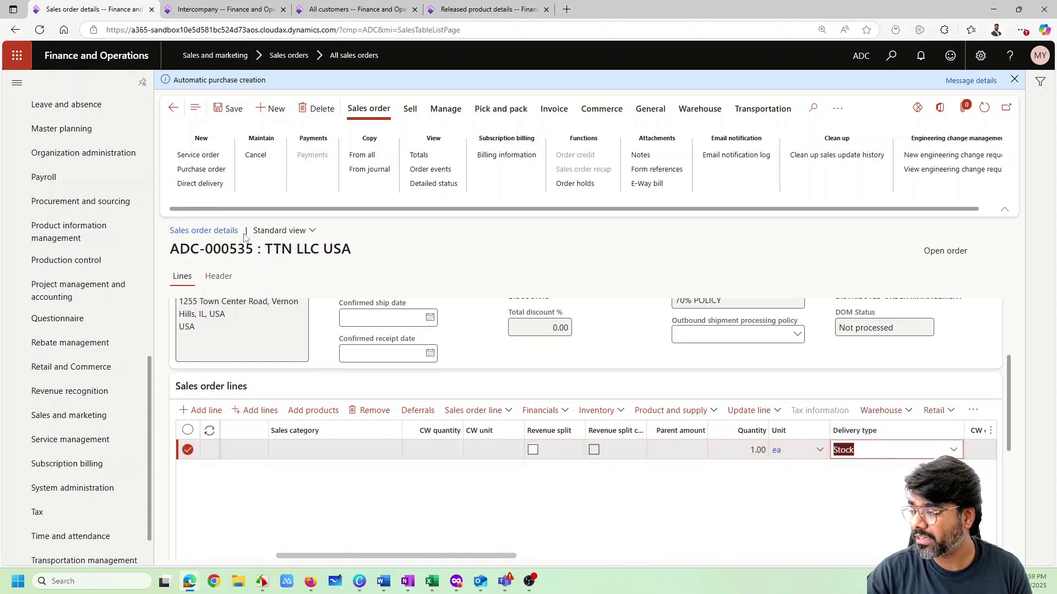
click(233, 109)
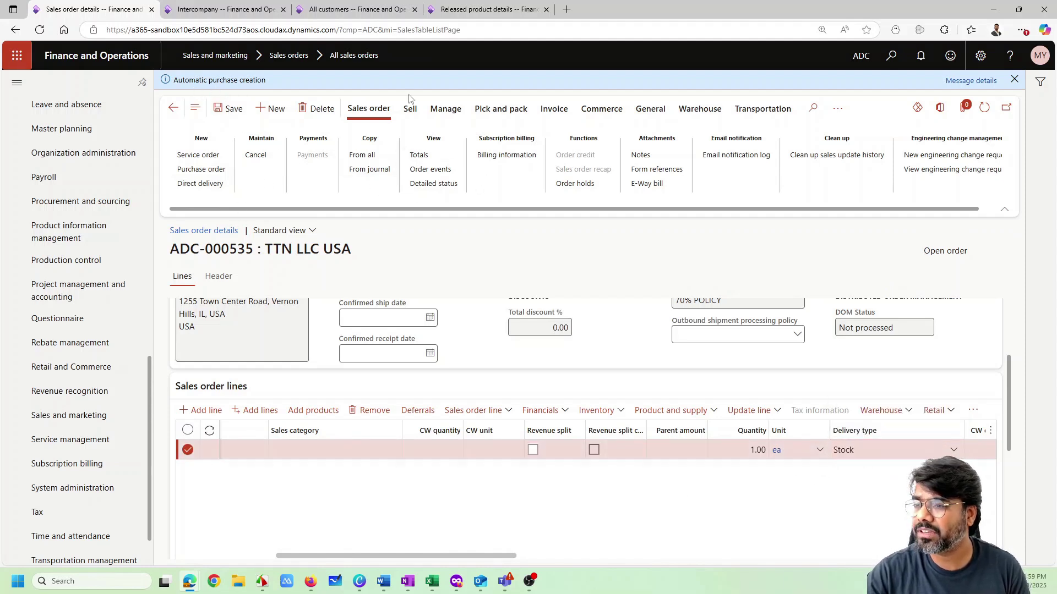
click(983, 82)
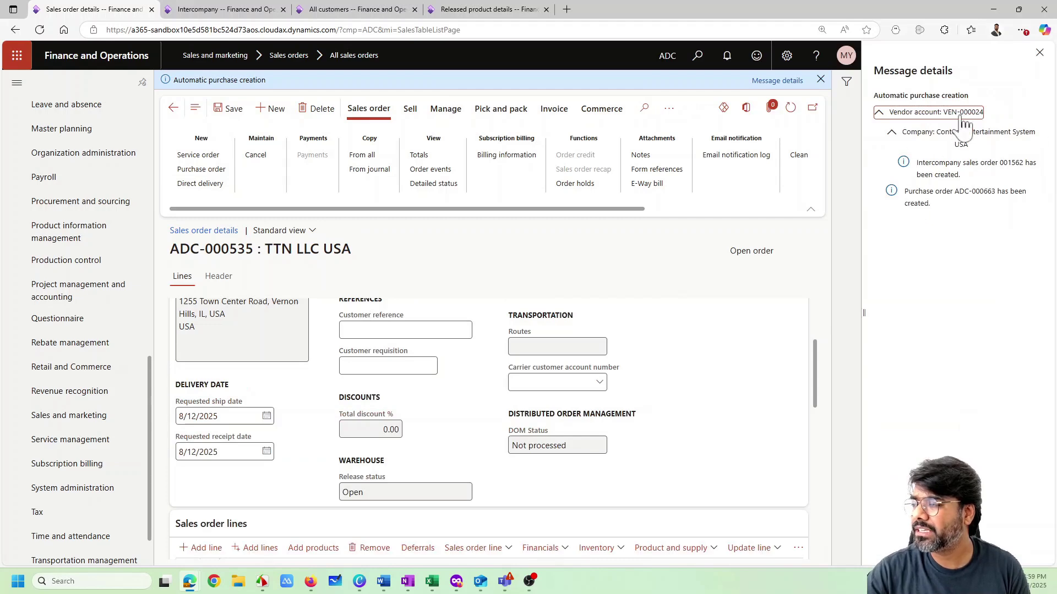
Turn direct delivery back on for the Brake Disc released product and return to the new sales order.
click(357, 9)
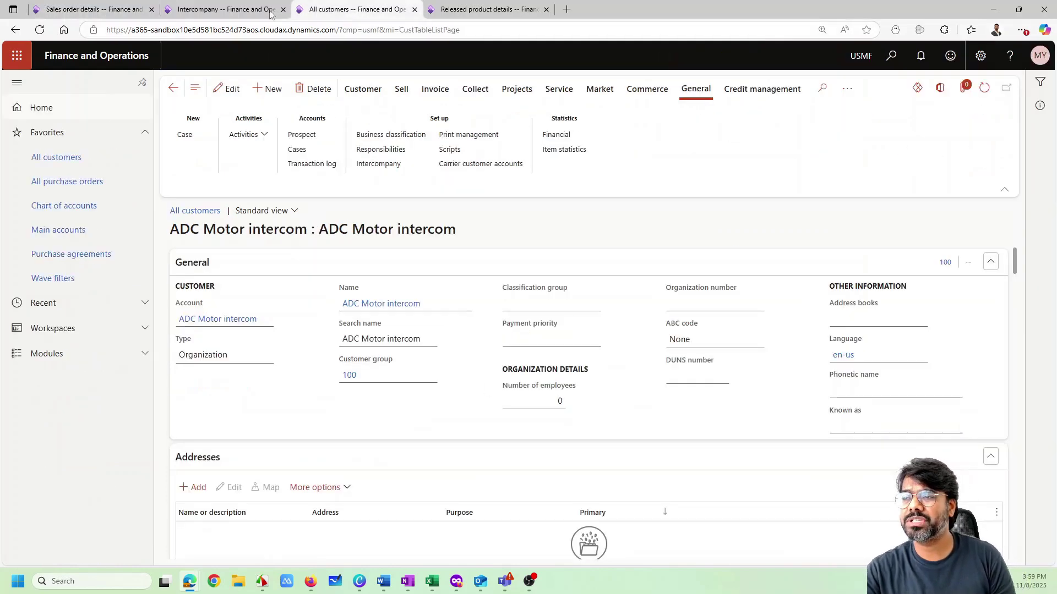
click(476, 7)
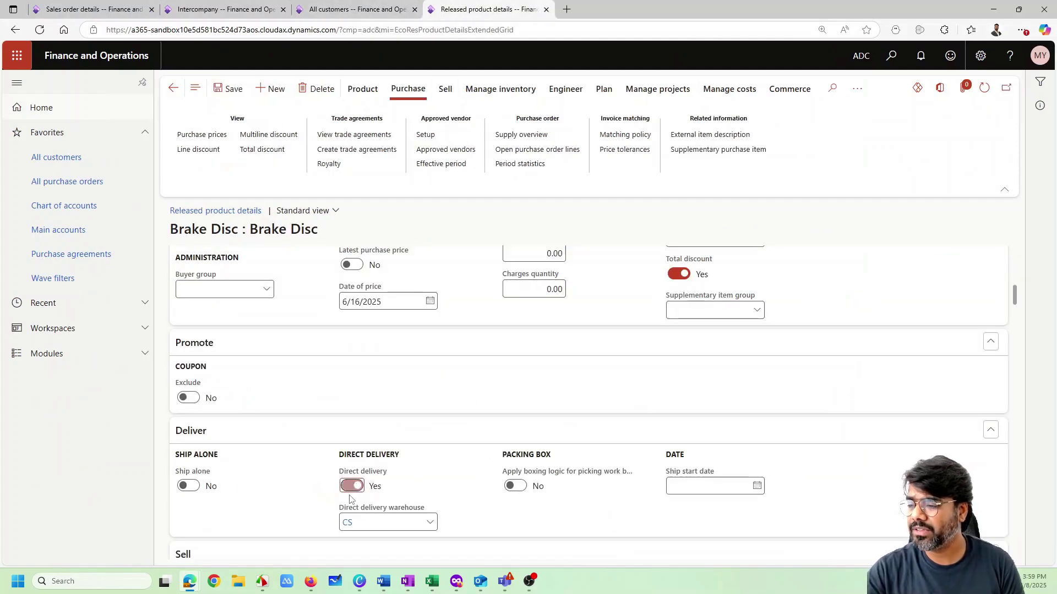
click(95, 12)
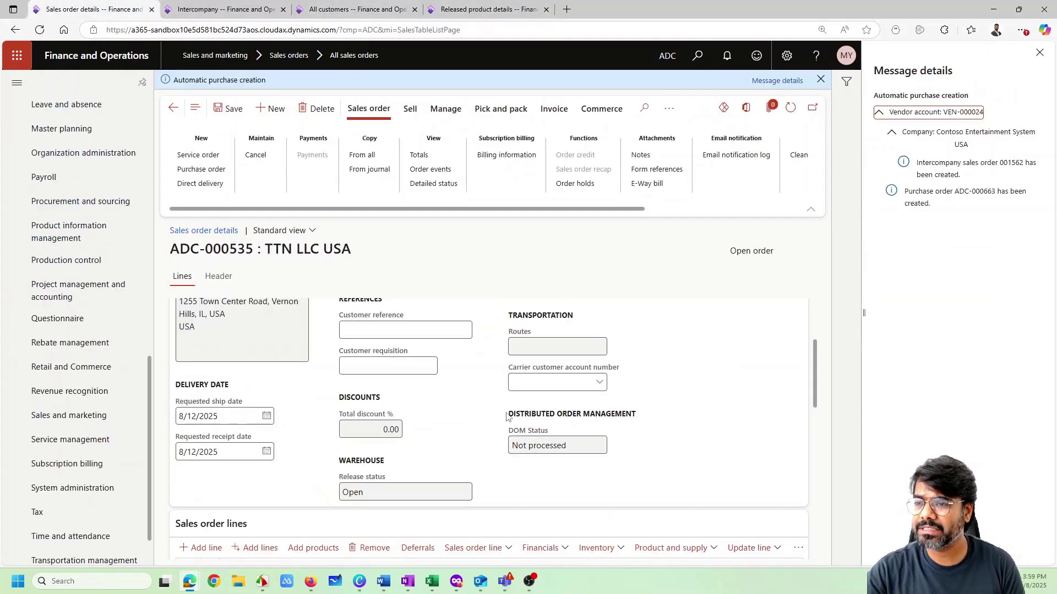
Review the new order's header and Brake Disc line, and consult the automatic purchase creation message details again.
click(1039, 52)
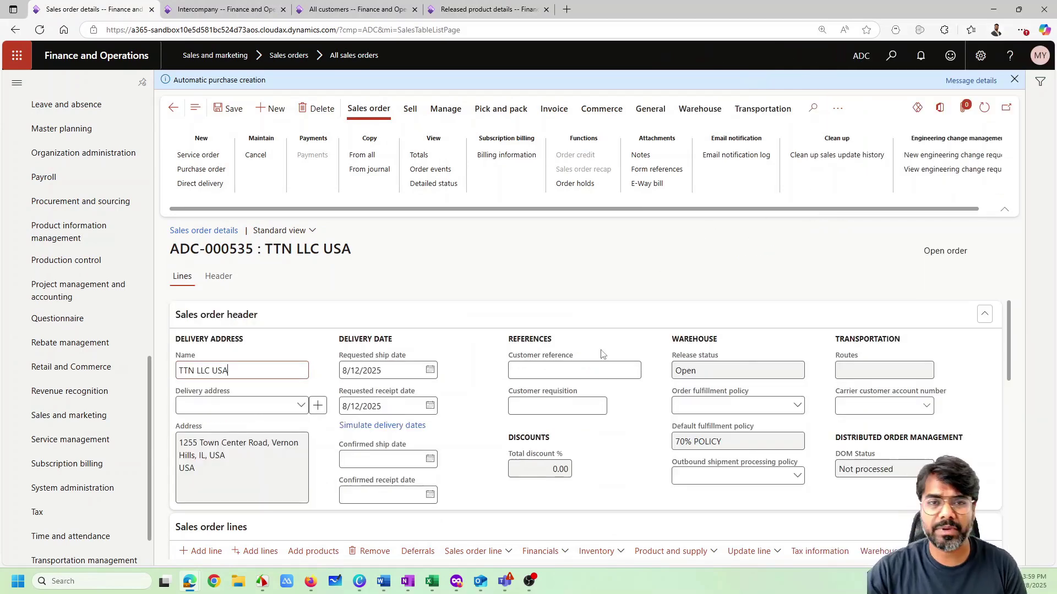
scroll(587, 443, down, 4)
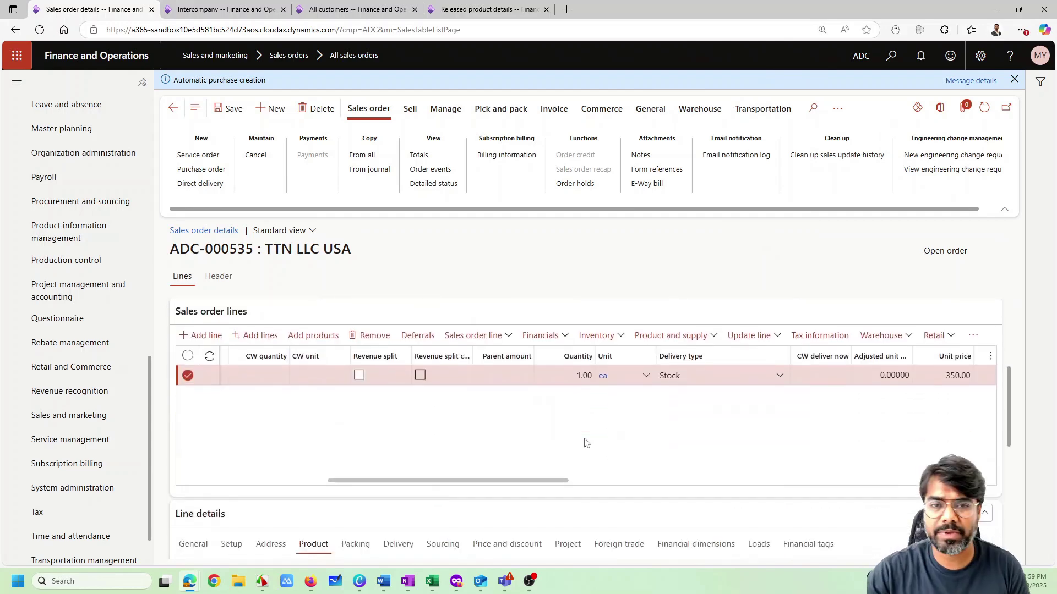
scroll(586, 443, down, 2)
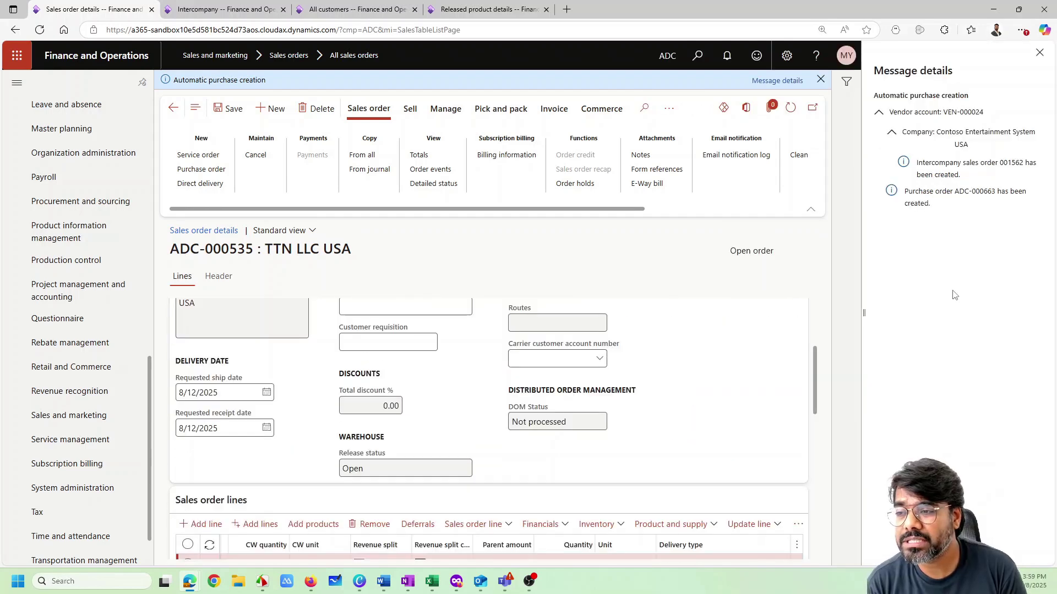